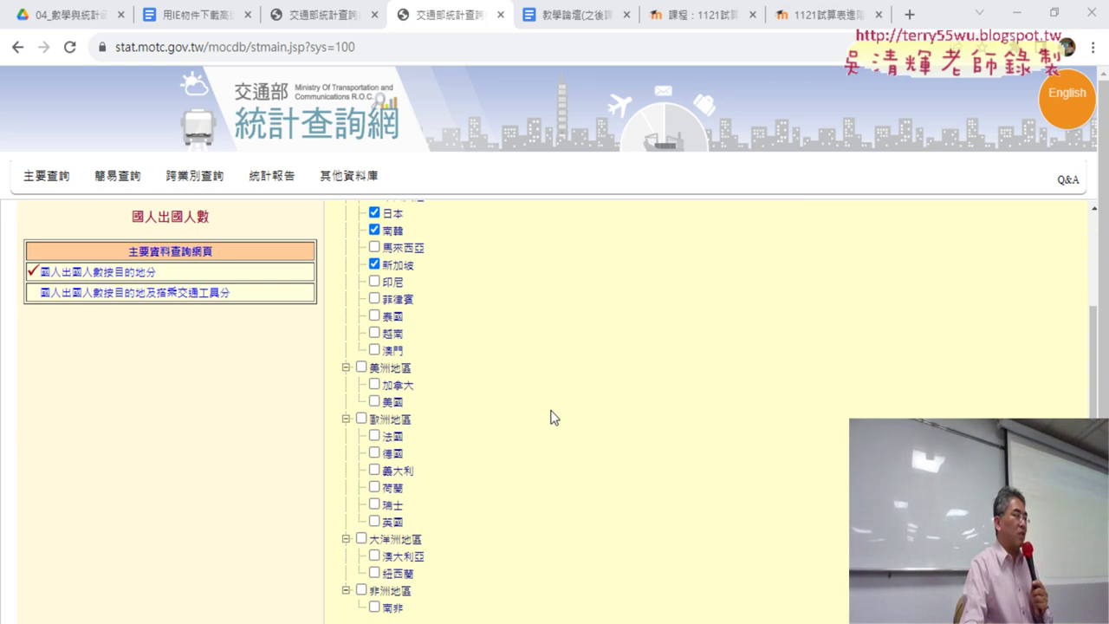
- Uncheck the Asian destinations 中國大陸, 日本 and 南韓
scroll(549, 415, up, 1)
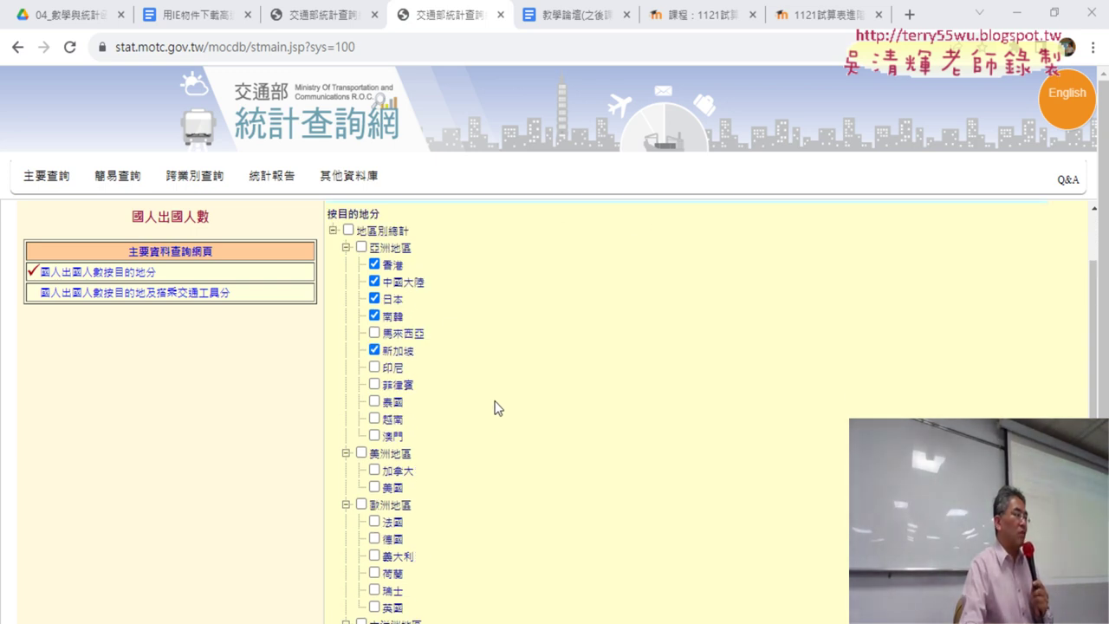
click(374, 281)
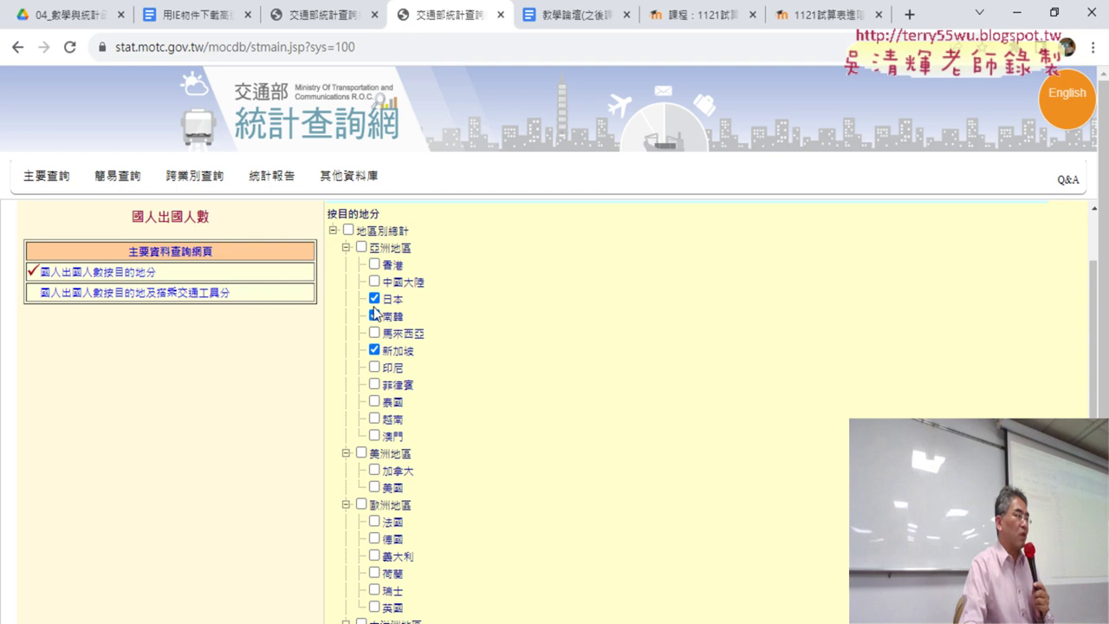
click(374, 316)
click(374, 298)
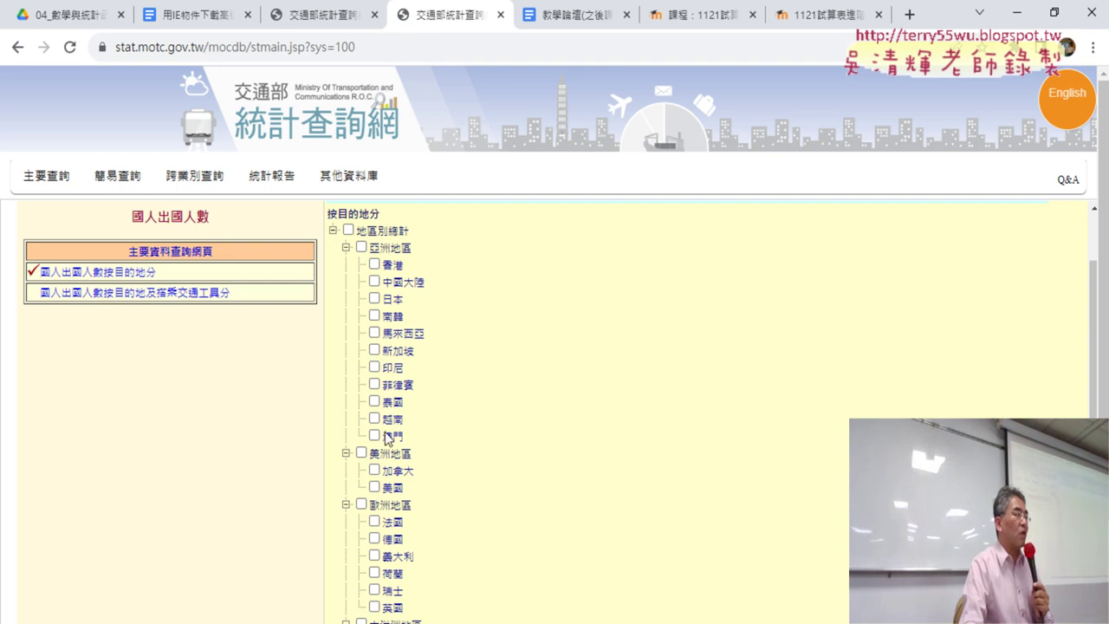
- Tick 法國, 德國 and 義大利 with the American countries, and untick 紐西蘭
scroll(386, 438, down, 1)
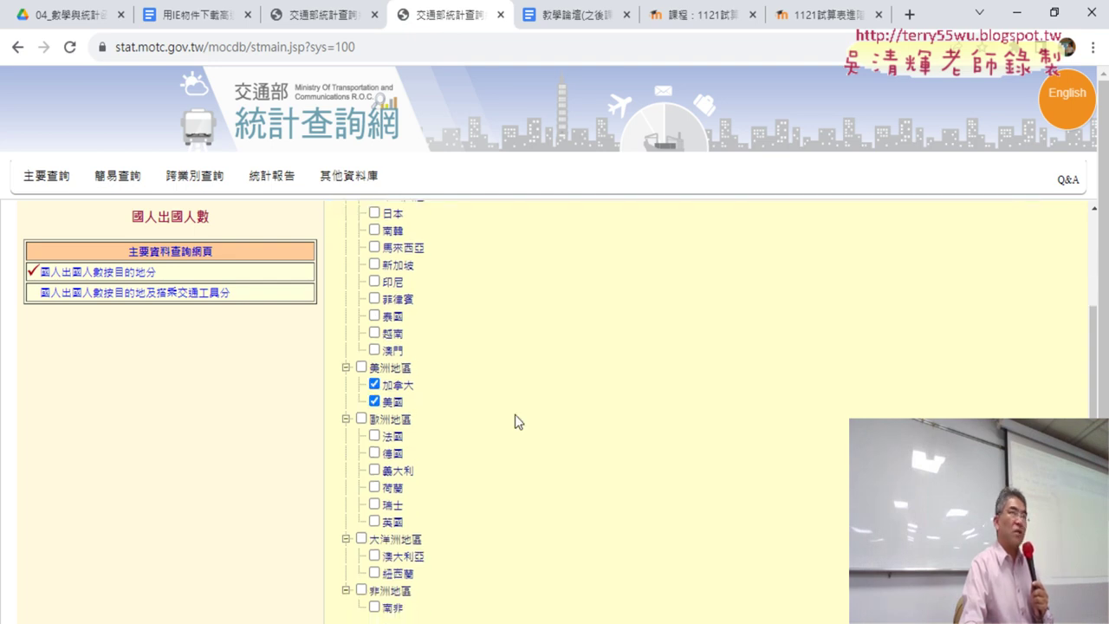
click(374, 437)
click(377, 453)
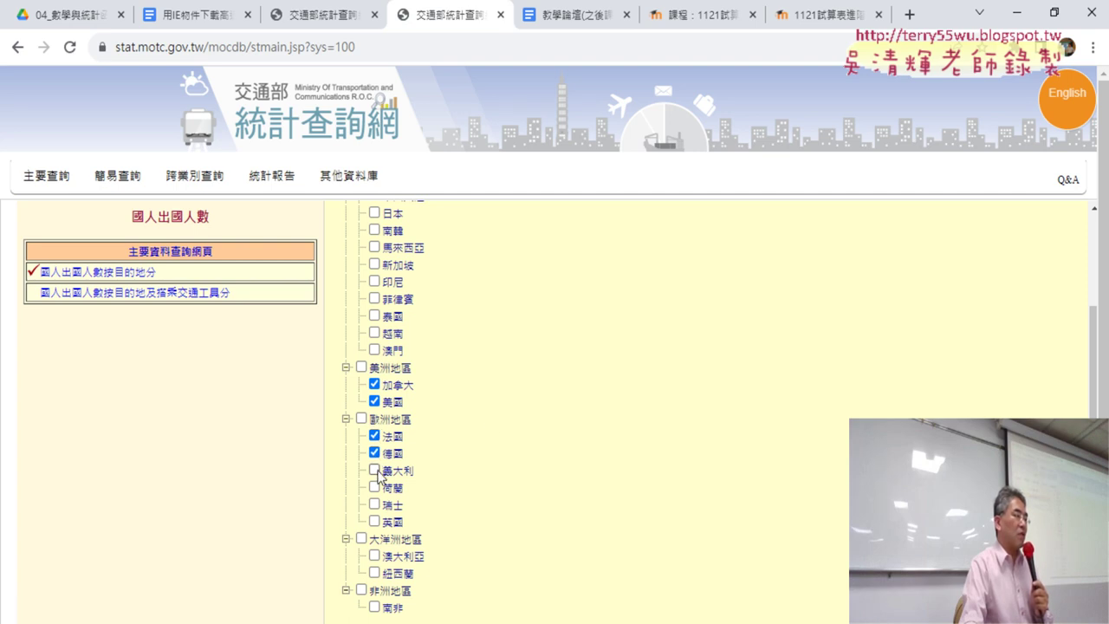
click(377, 470)
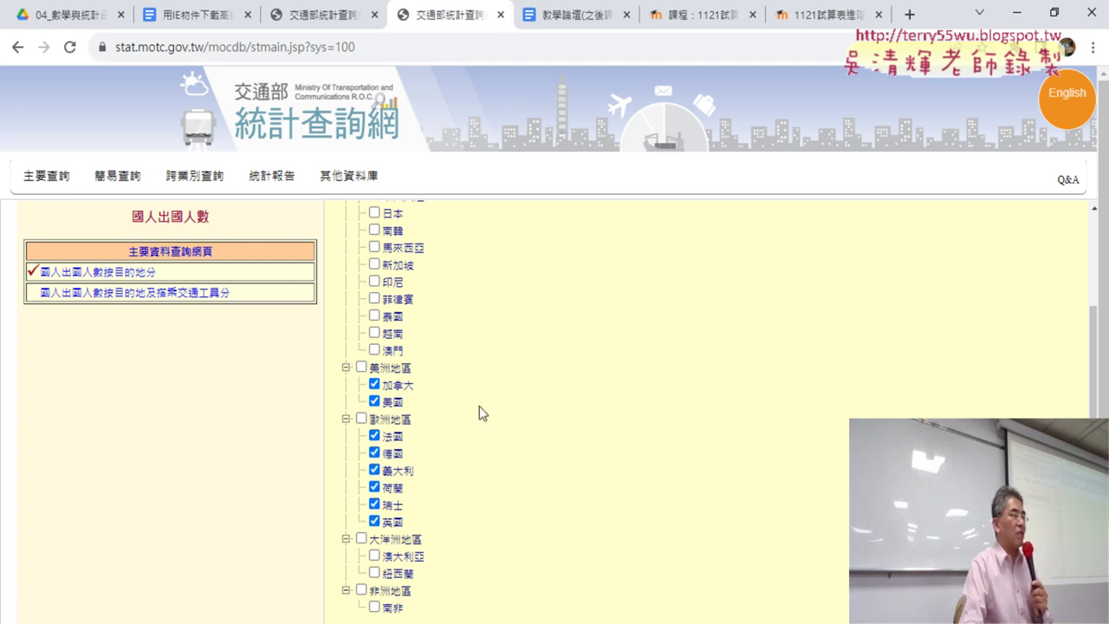
click(404, 369)
scroll(450, 386, down, 3)
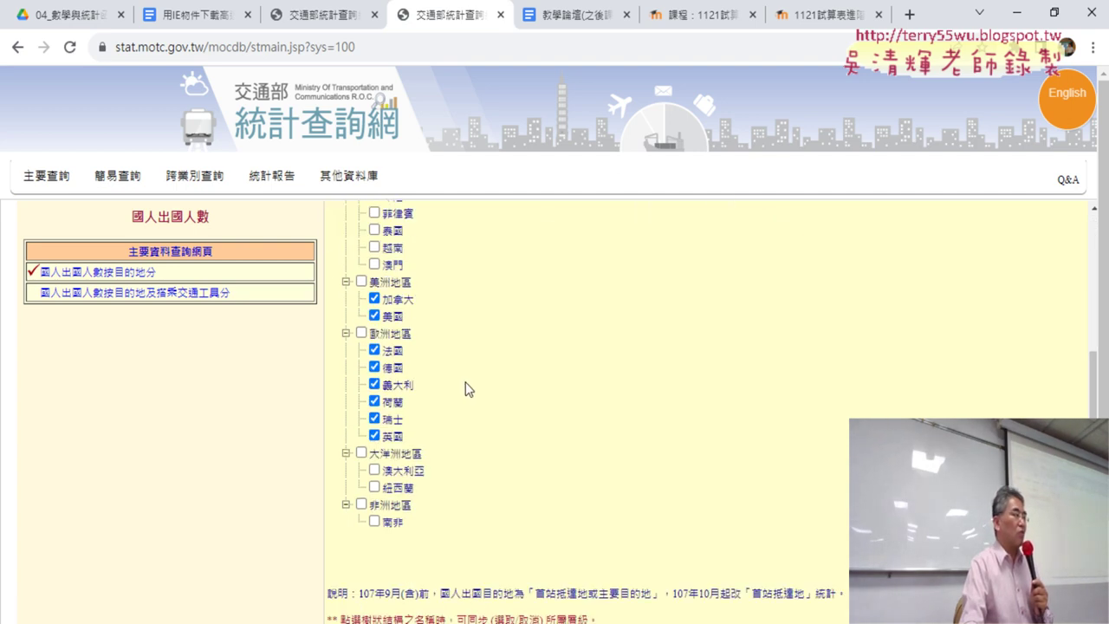
scroll(485, 393, down, 5)
scroll(420, 401, down, 1)
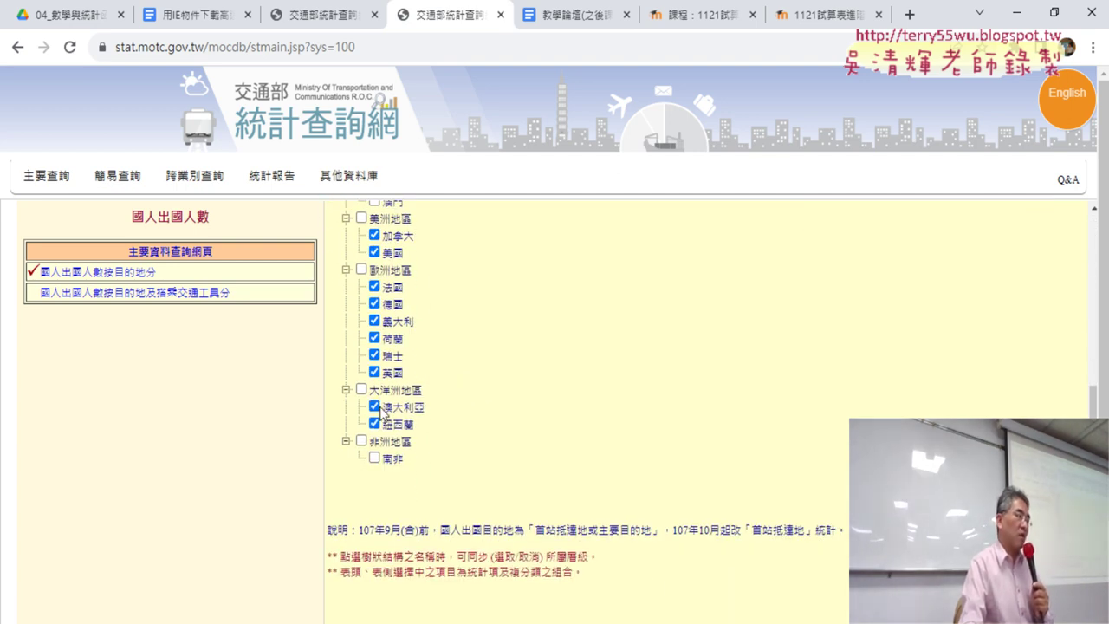
click(375, 423)
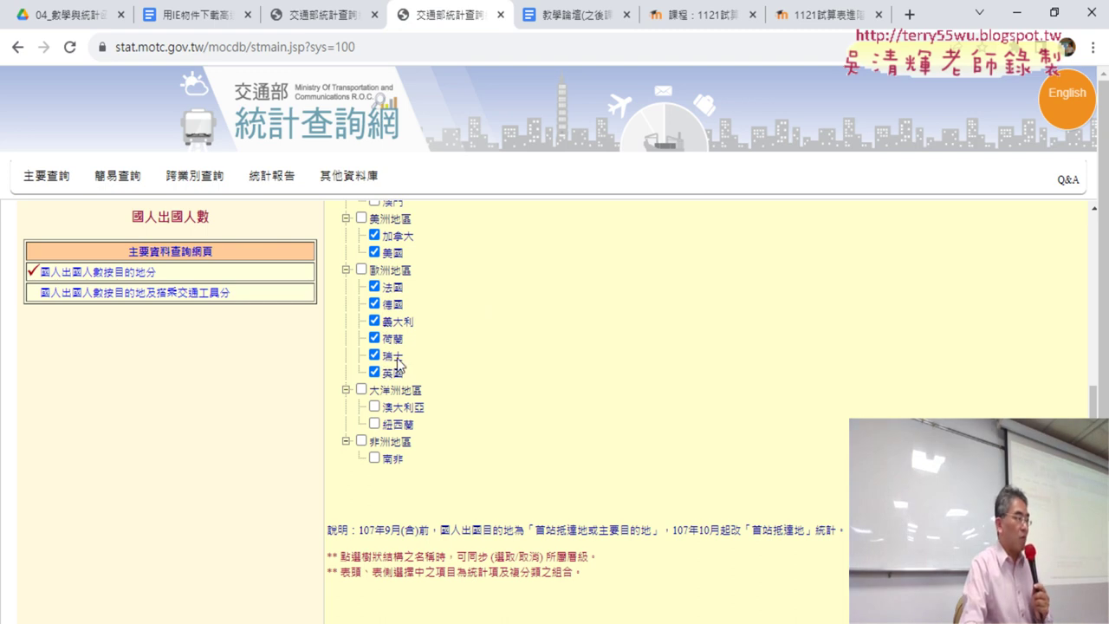
scroll(520, 341, up, 2)
scroll(511, 334, up, 2)
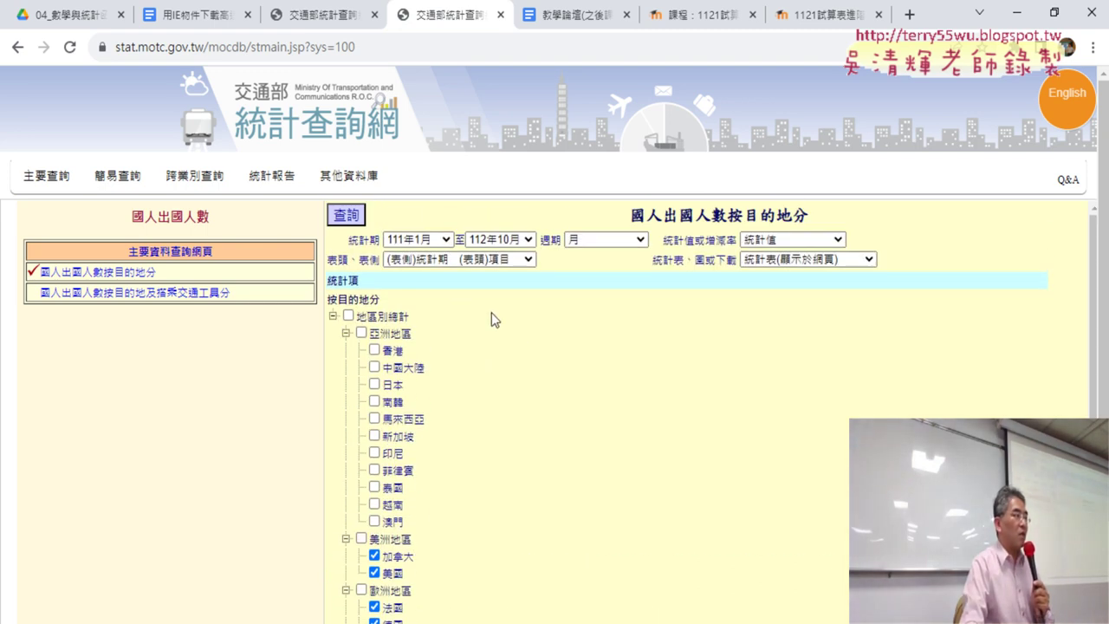
- Keep the monthly period at 111年1月 to 112年10月 and run the query
click(605, 242)
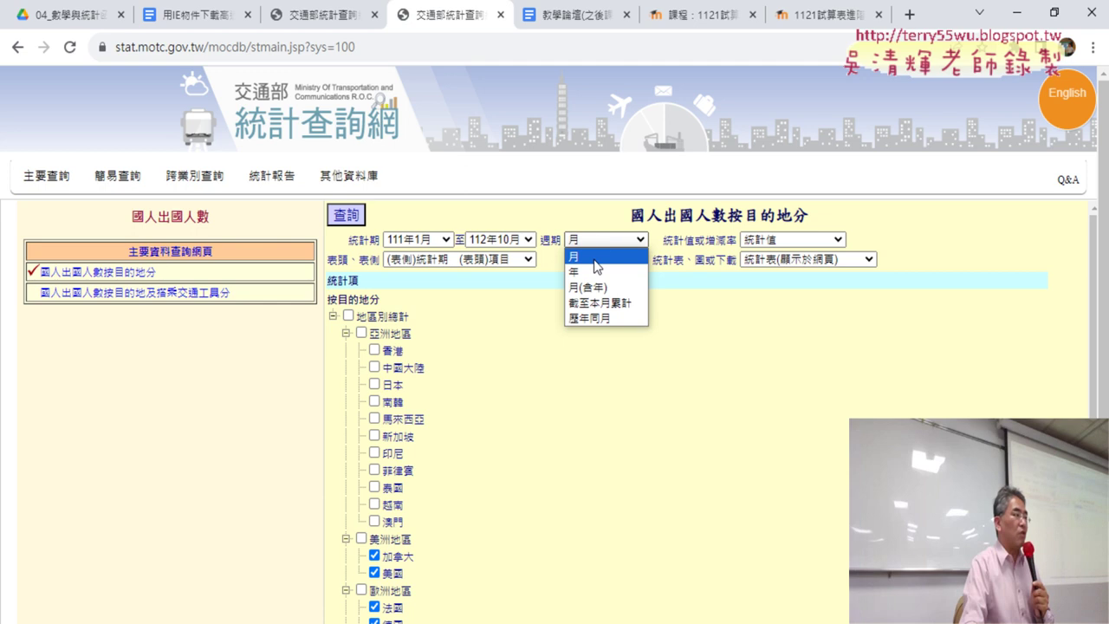
click(443, 242)
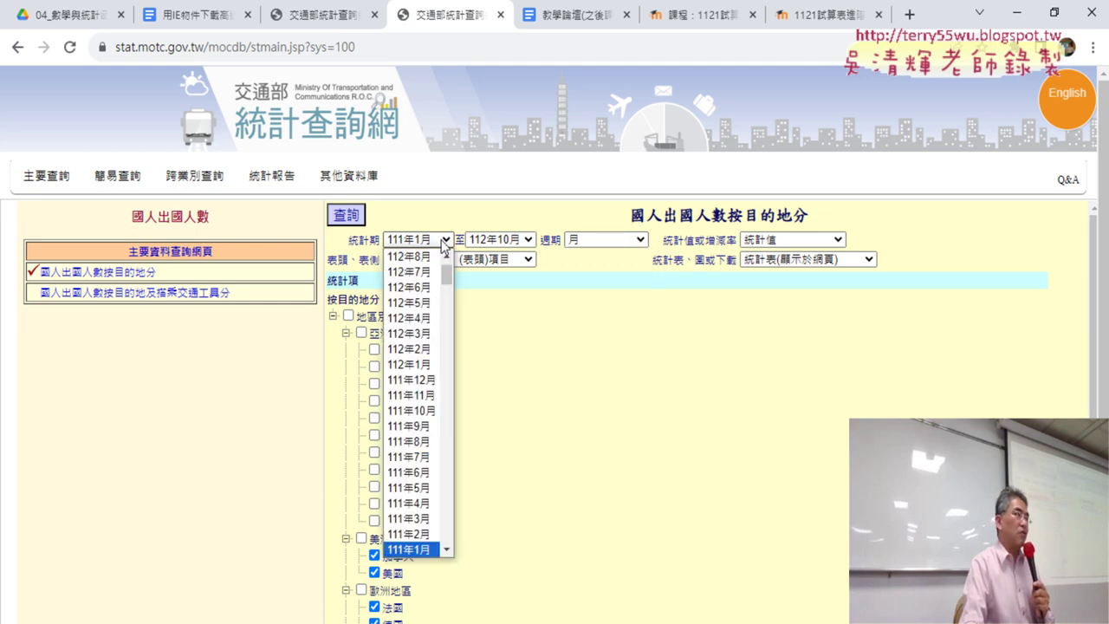
click(443, 242)
click(528, 242)
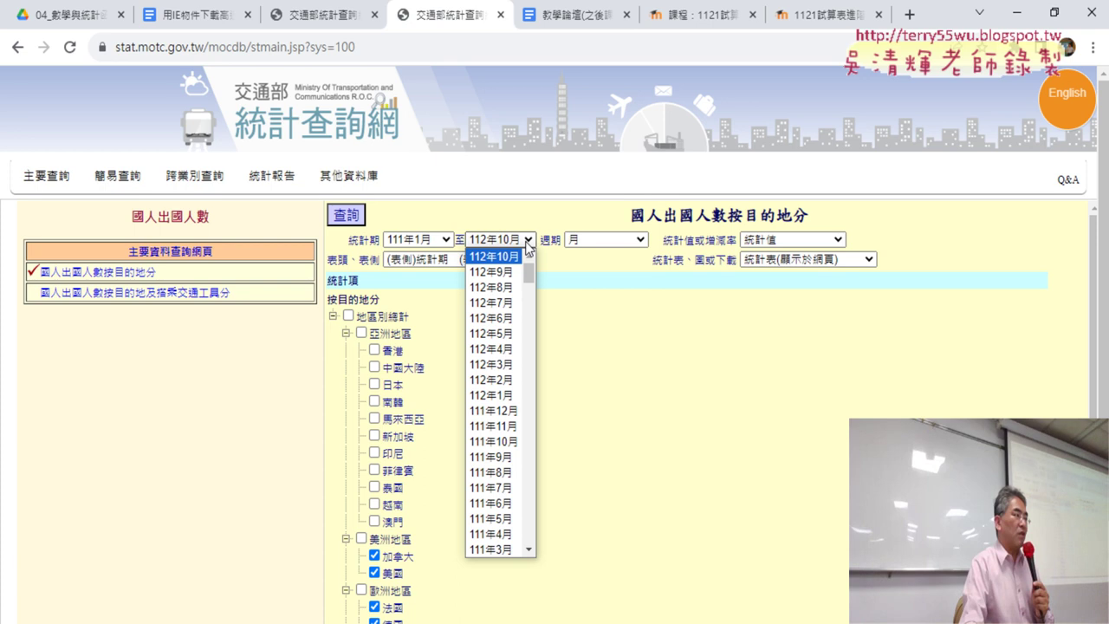
click(518, 257)
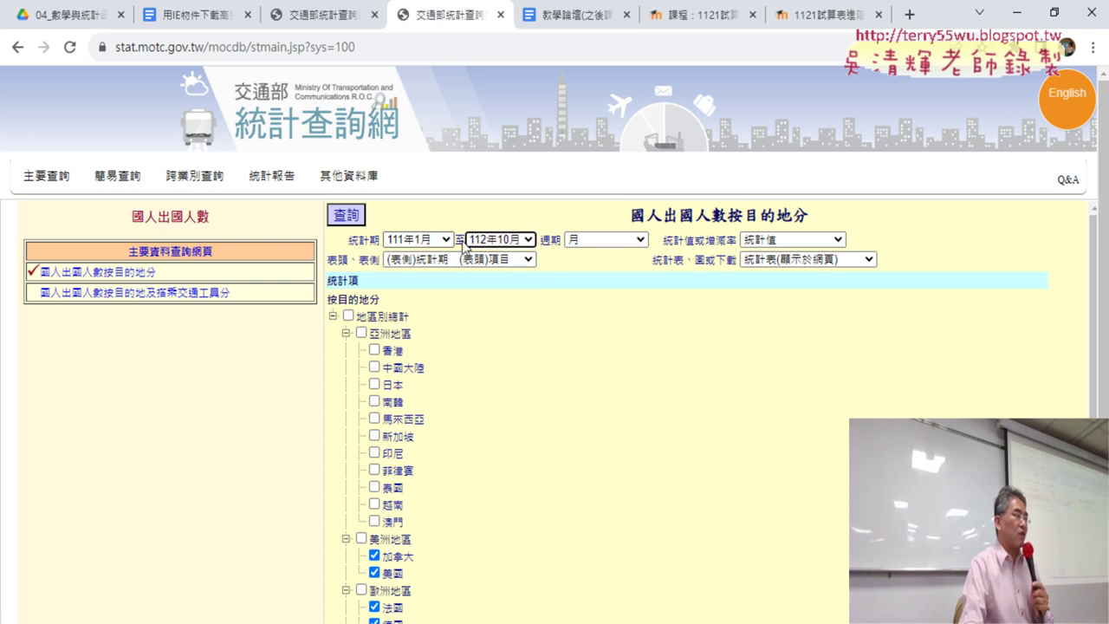
click(345, 215)
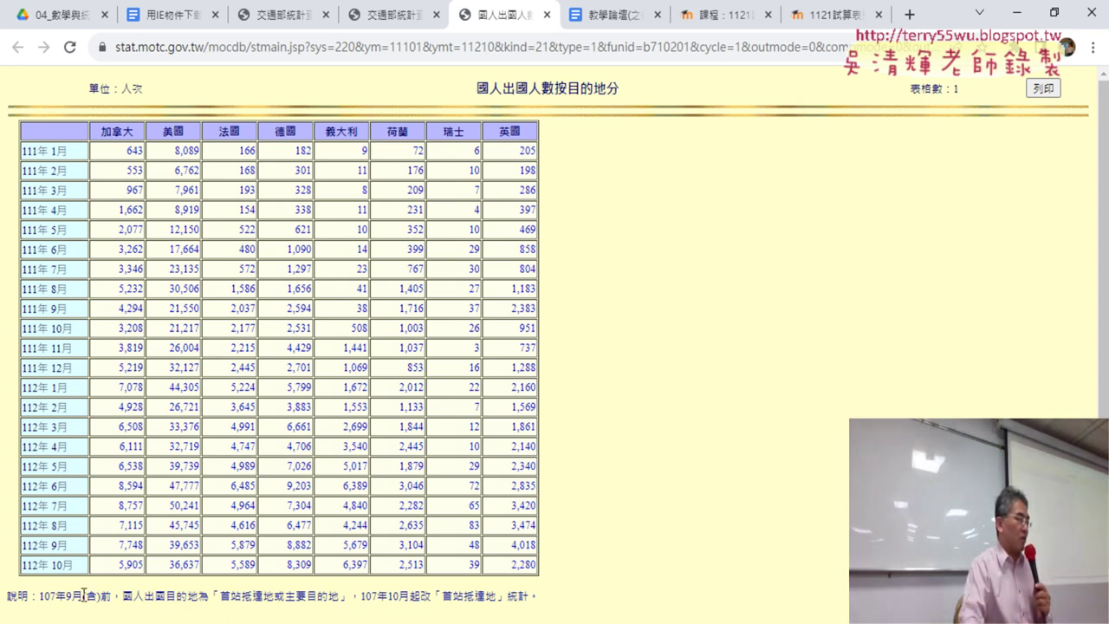
- Highlight the 112年10月 figures, including 德國's 8,309 and 義大利's 6,397
drag(105, 563, 521, 565)
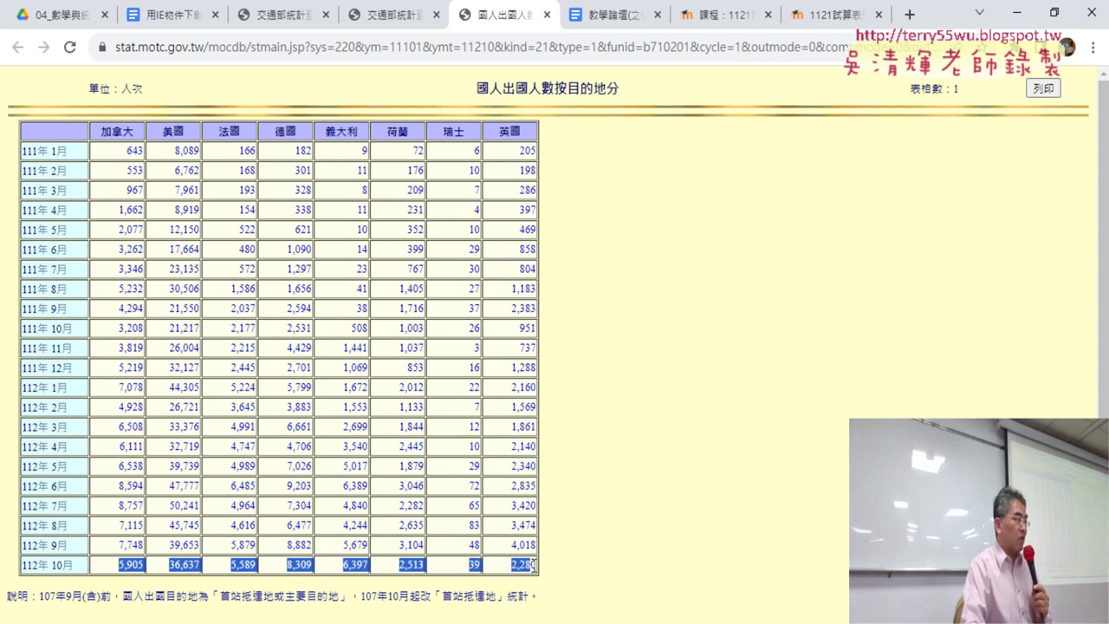
click(296, 567)
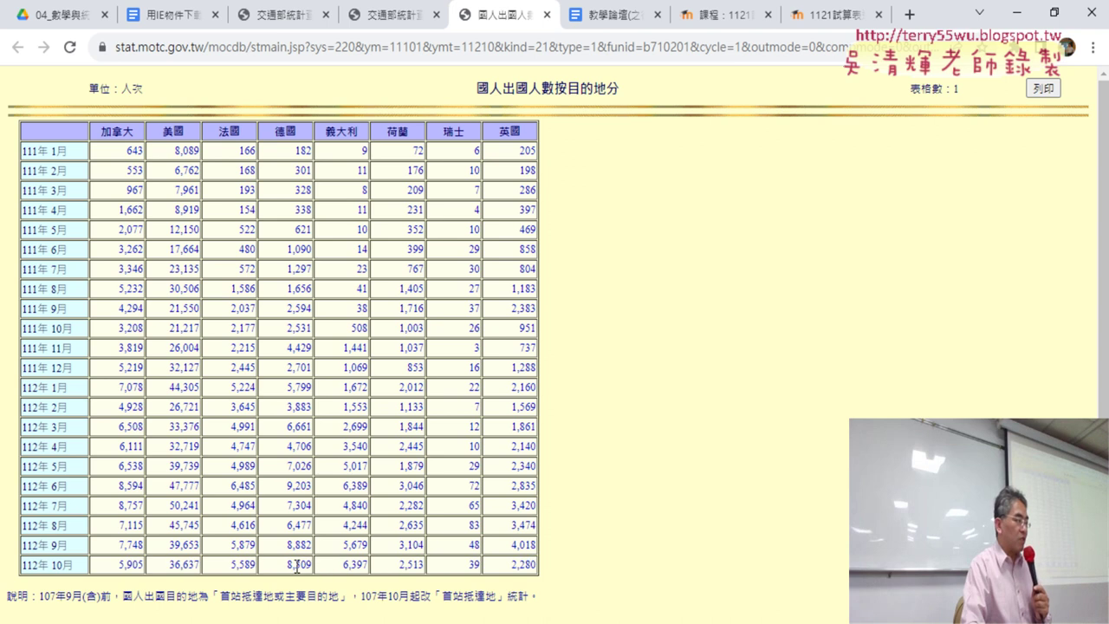
drag(285, 565, 318, 568)
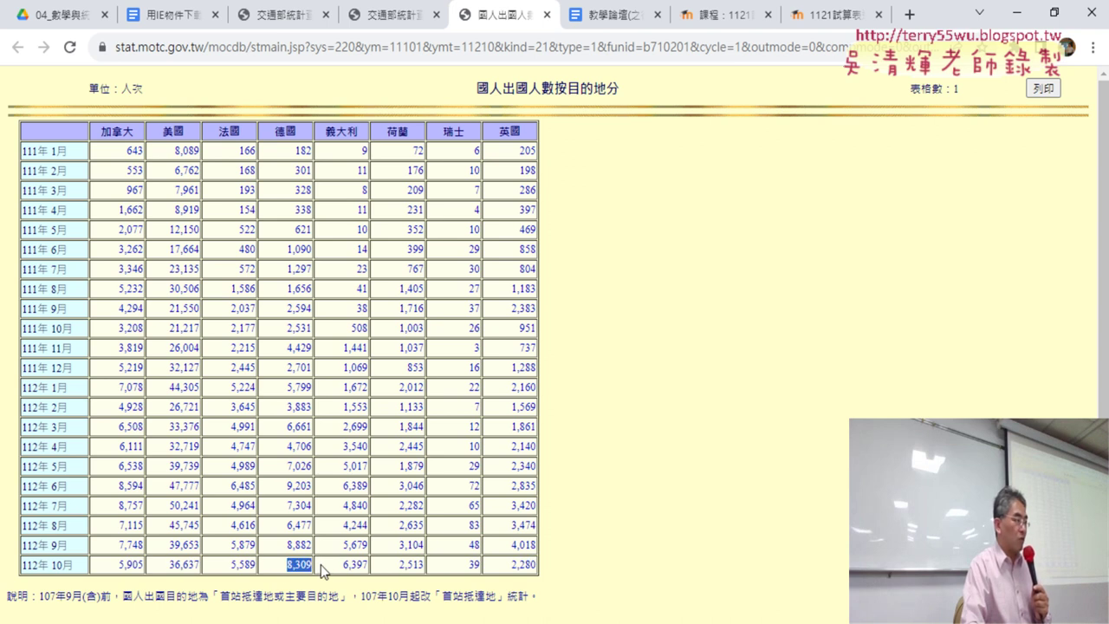
drag(342, 570, 371, 574)
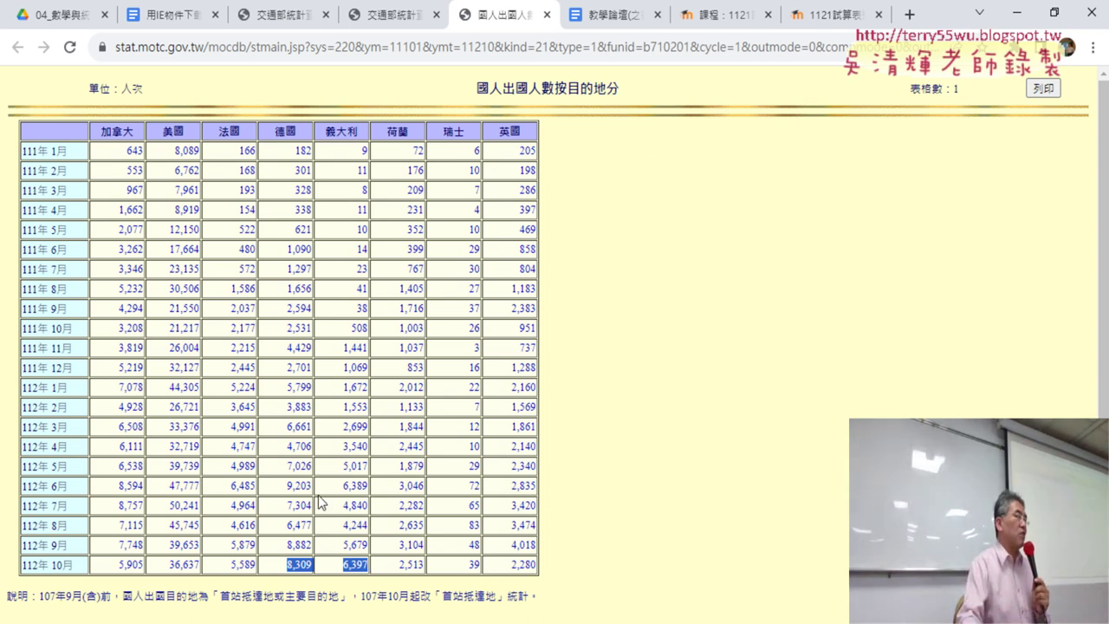
- Copy the results page's full web address from the address bar
click(585, 47)
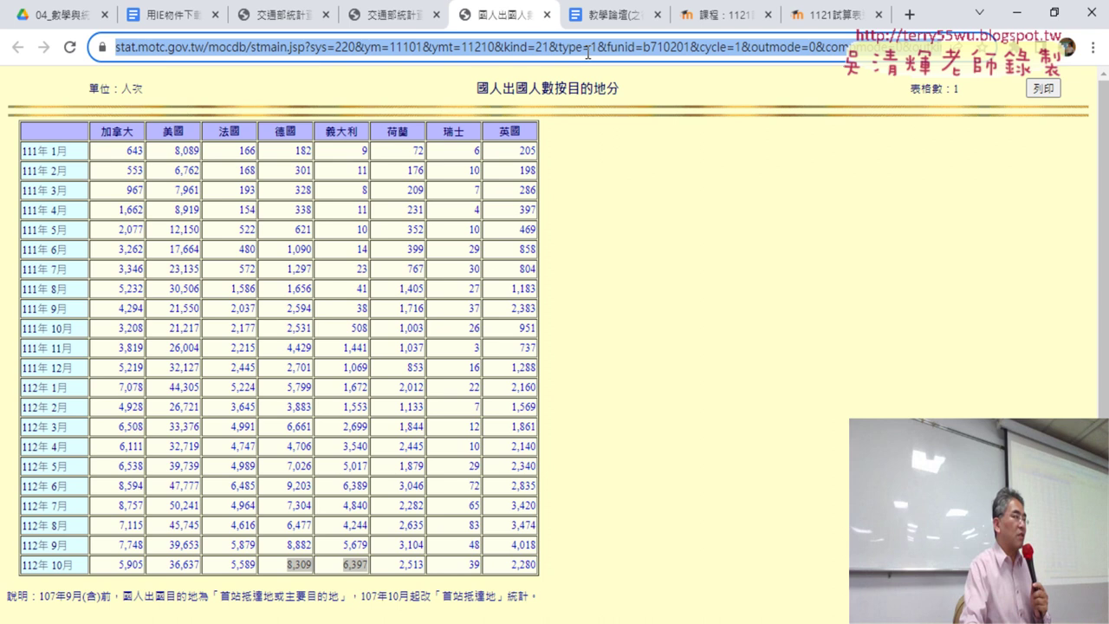
right_click(586, 48)
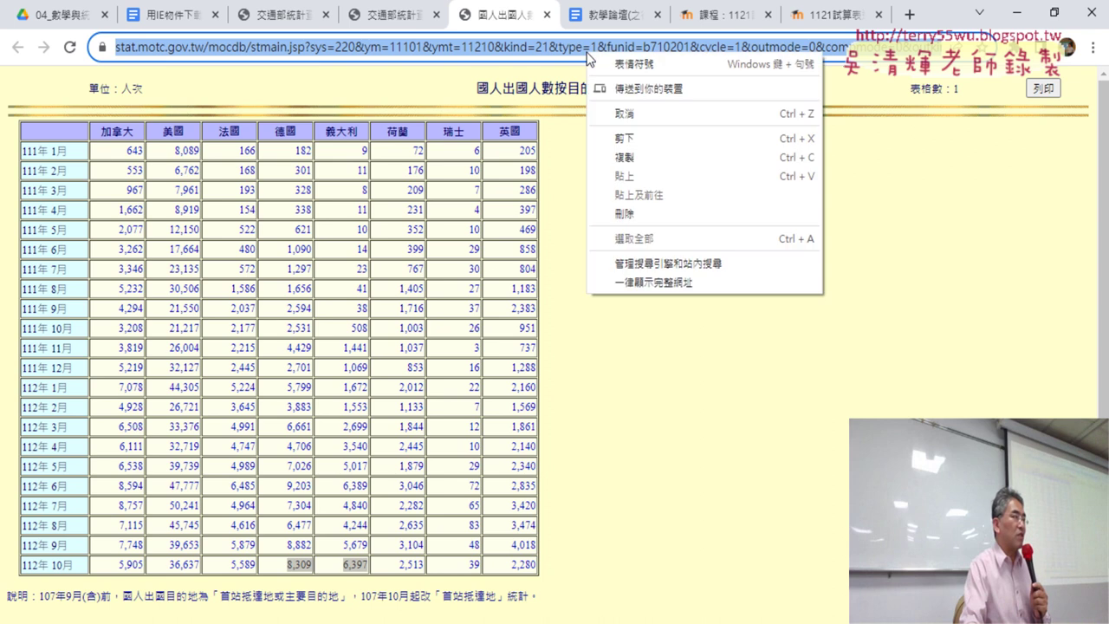
click(648, 155)
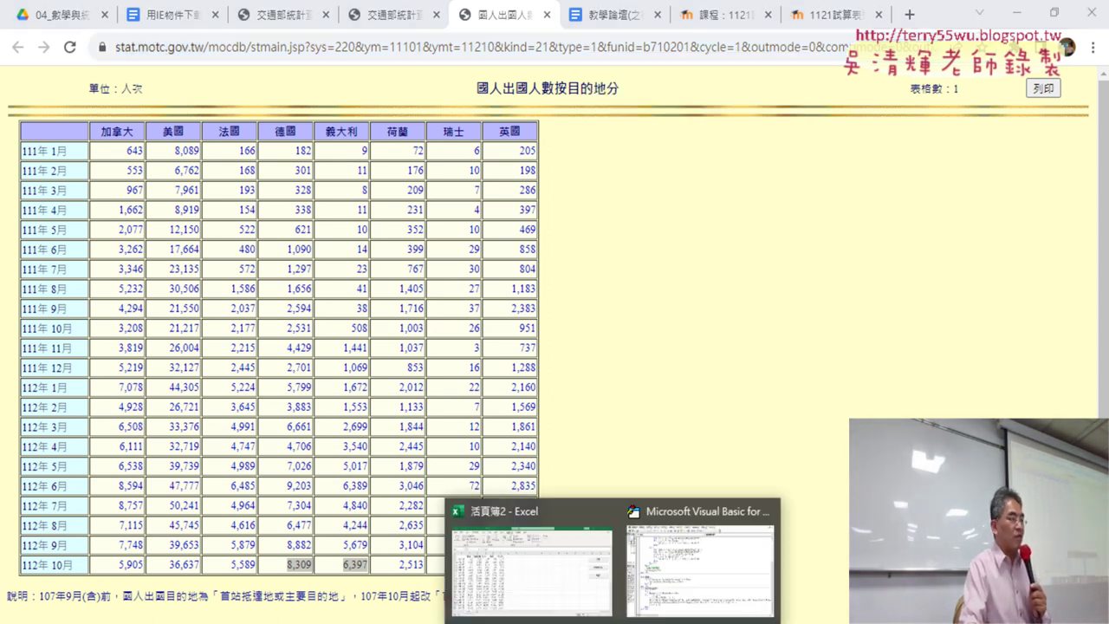
- In the VBA editor, check the ie.Navigate address and copy the whole 下載 macro
click(680, 576)
scroll(604, 345, up, 1)
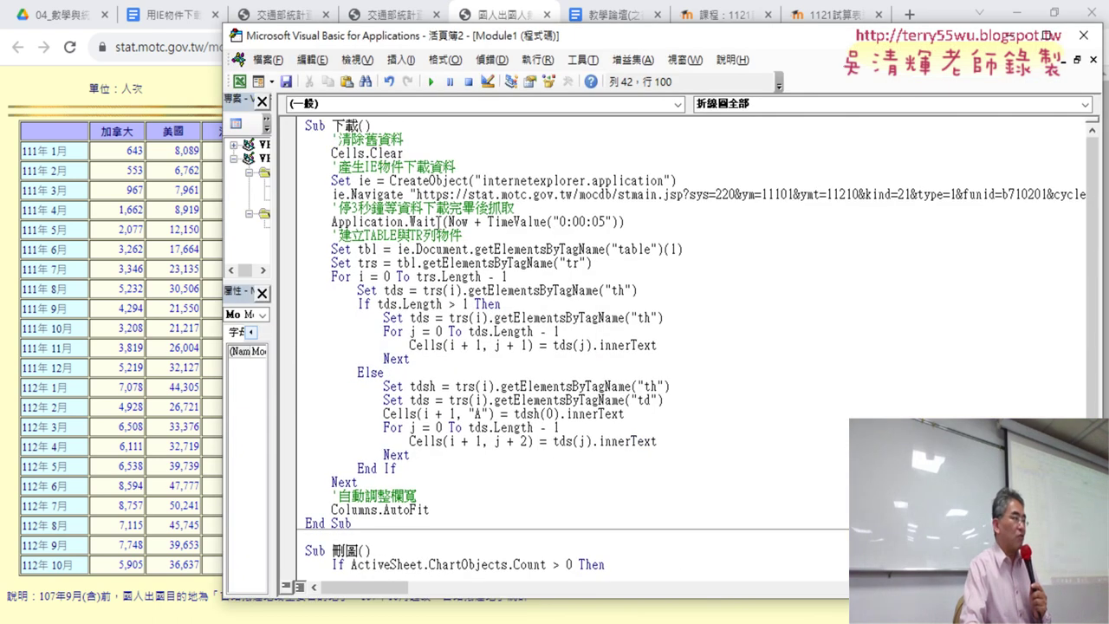
drag(417, 194, 1046, 194)
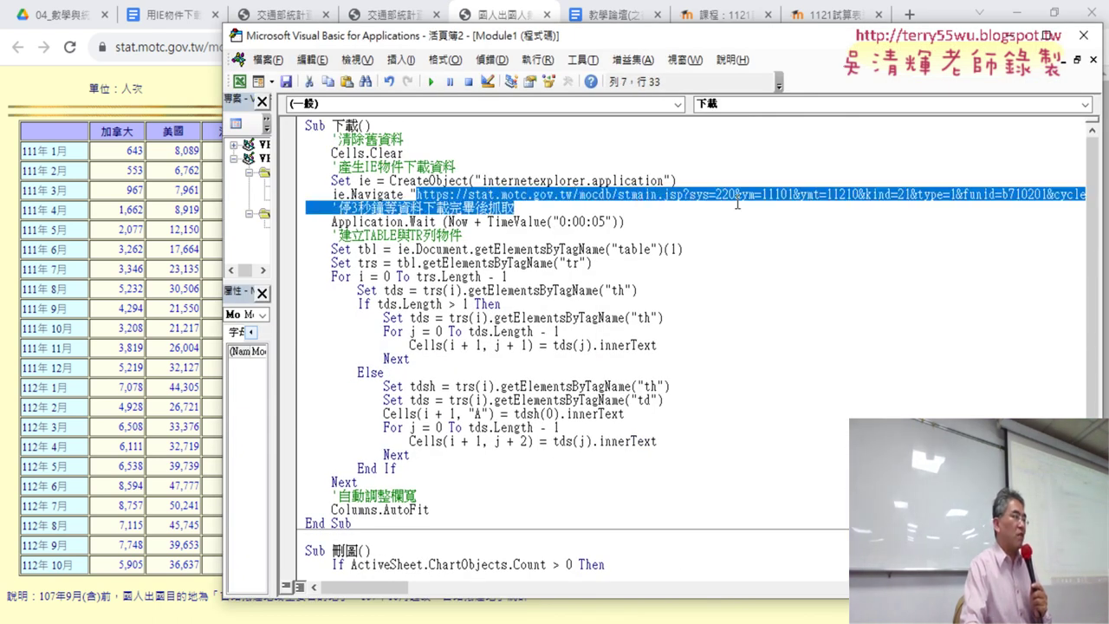
click(855, 228)
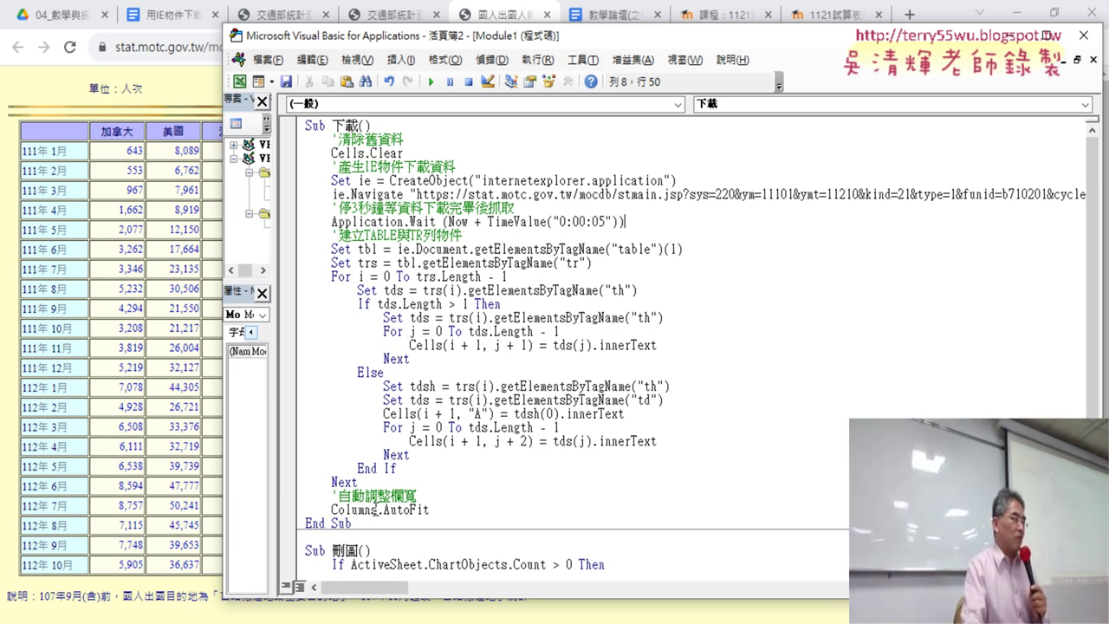
drag(364, 524, 305, 126)
right_click(387, 212)
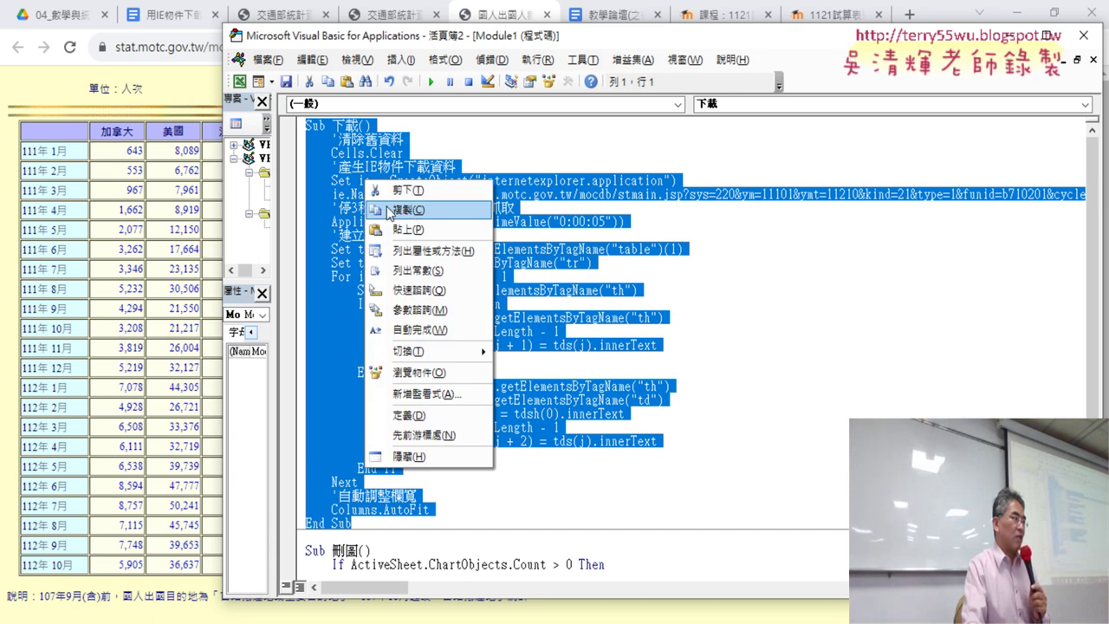
click(407, 210)
- Name the original macro 下載亞洲 and paste a duplicate of it below End Sub
click(363, 128)
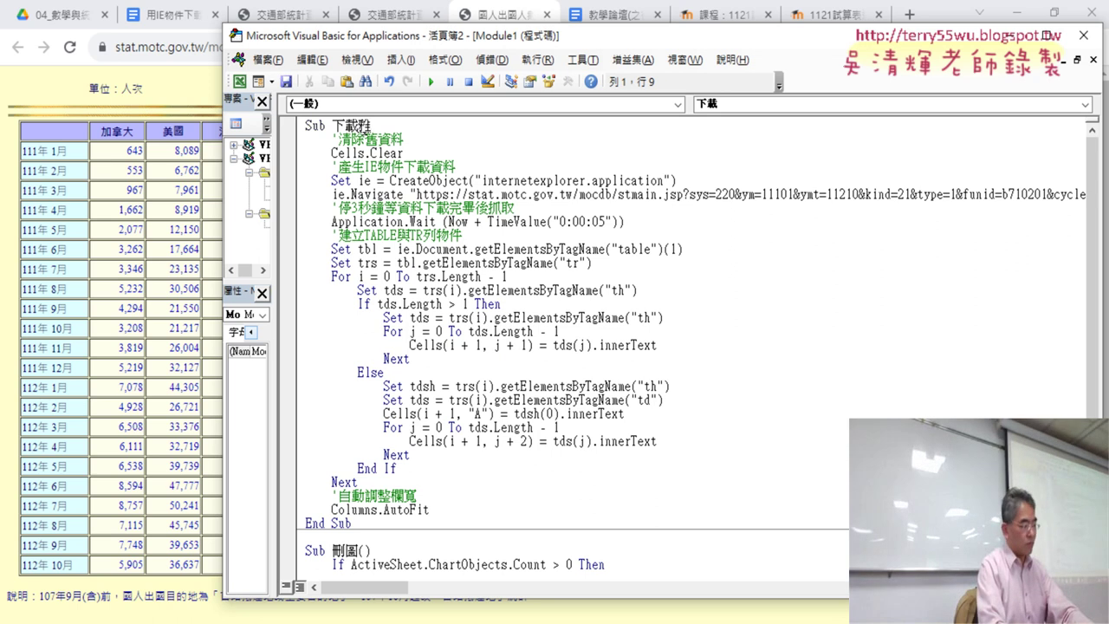
text(亞洲()
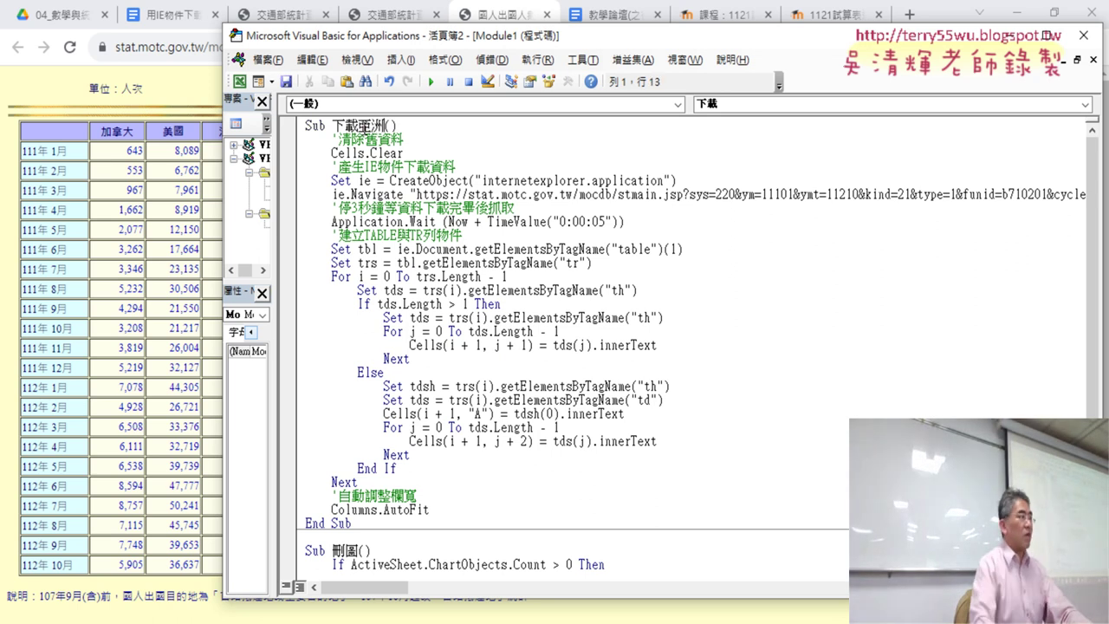
mouse_move(390, 523)
mouse_down()
mouse_move(332, 481)
mouse_move(293, 124)
mouse_up()
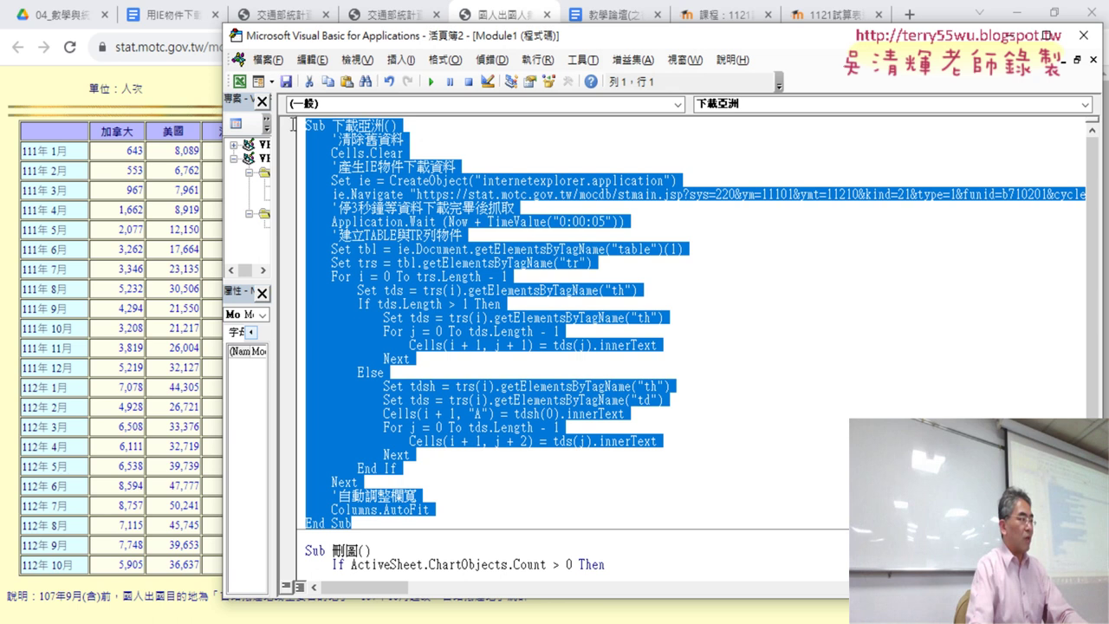
click(317, 537)
key(ctrl+v)
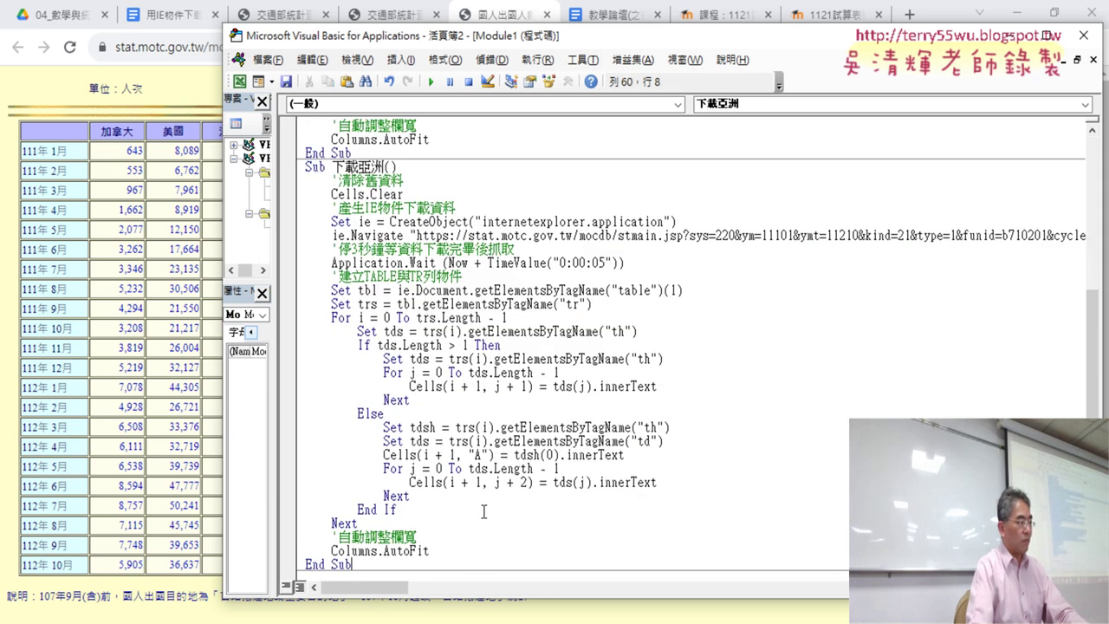
scroll(374, 213, up, 2)
scroll(374, 213, up, 6)
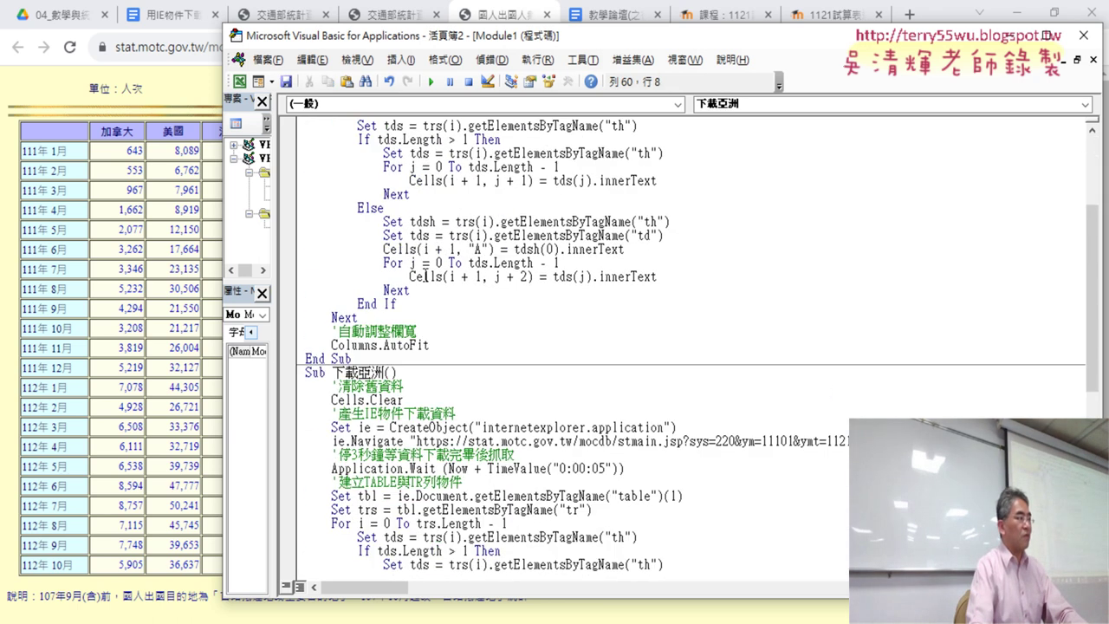
scroll(375, 212, down, 3)
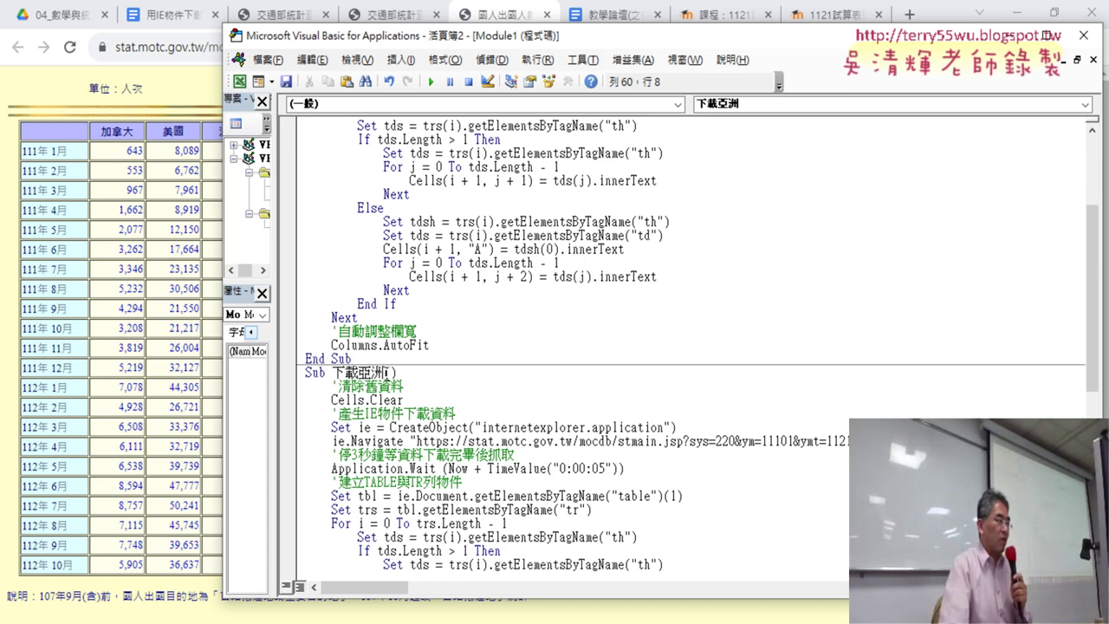
- Rename the duplicate macro to 下載歐美
drag(358, 372, 383, 372)
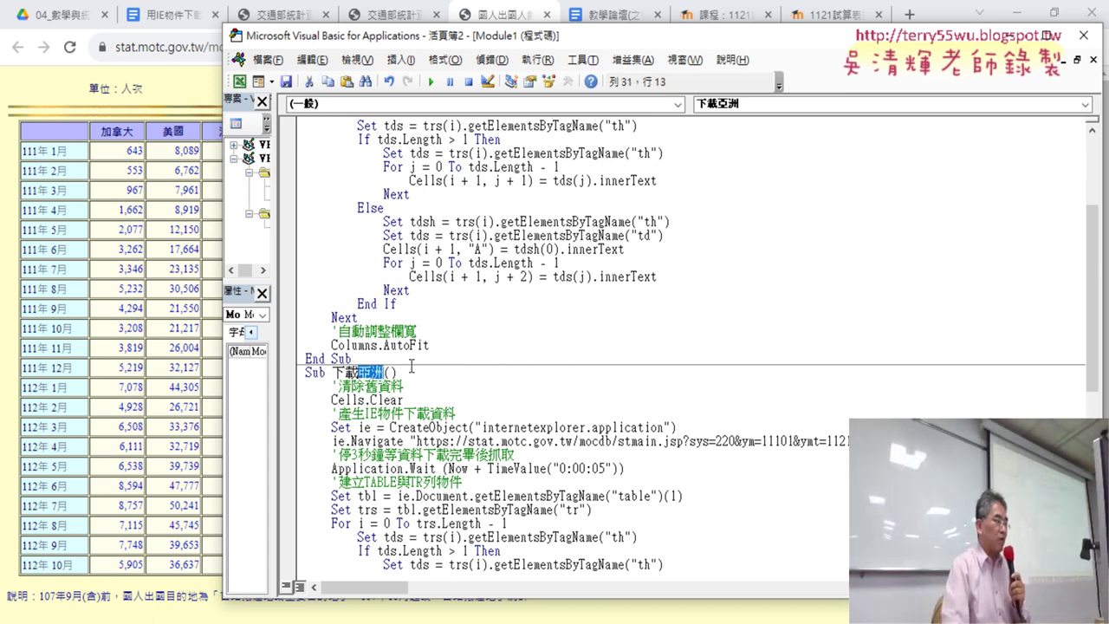
text(歐)
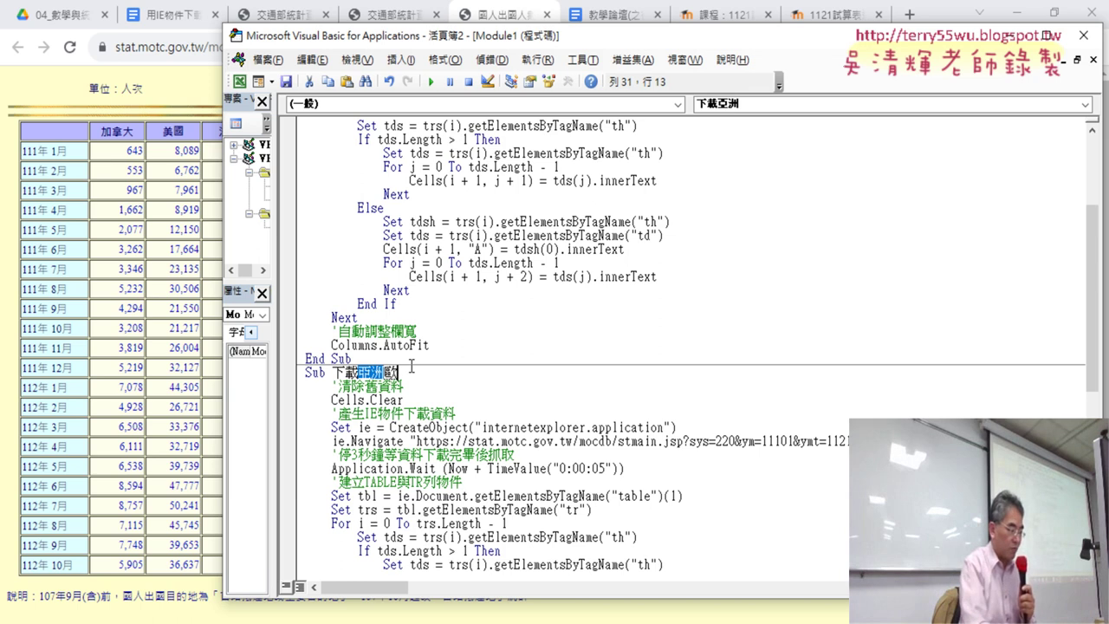
text(洲)
key(BackSpace)
text(美)
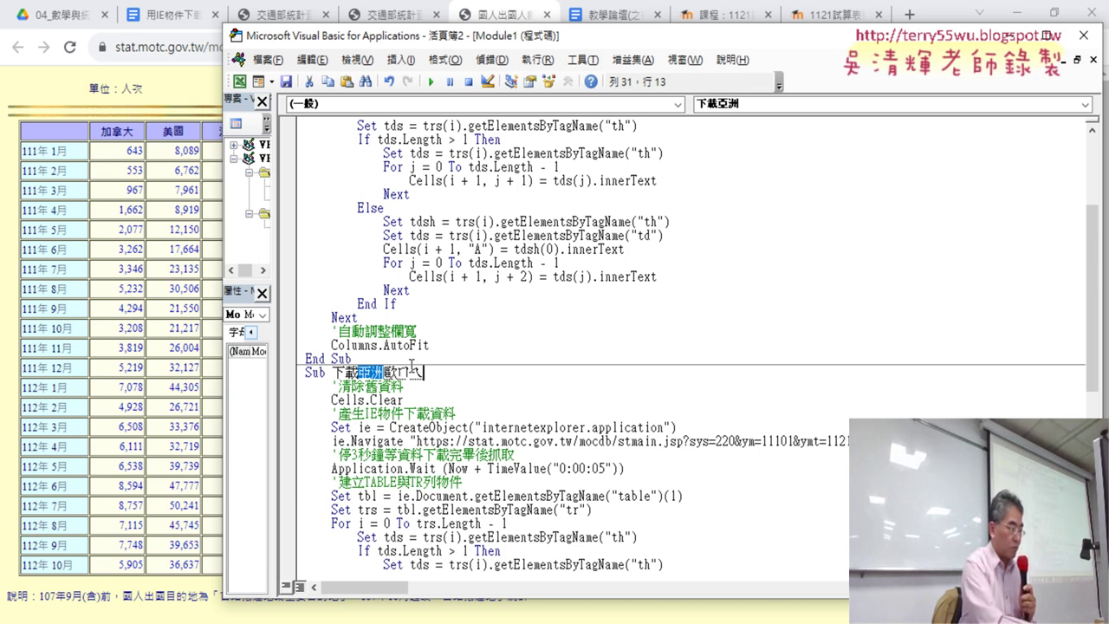
key(Return)
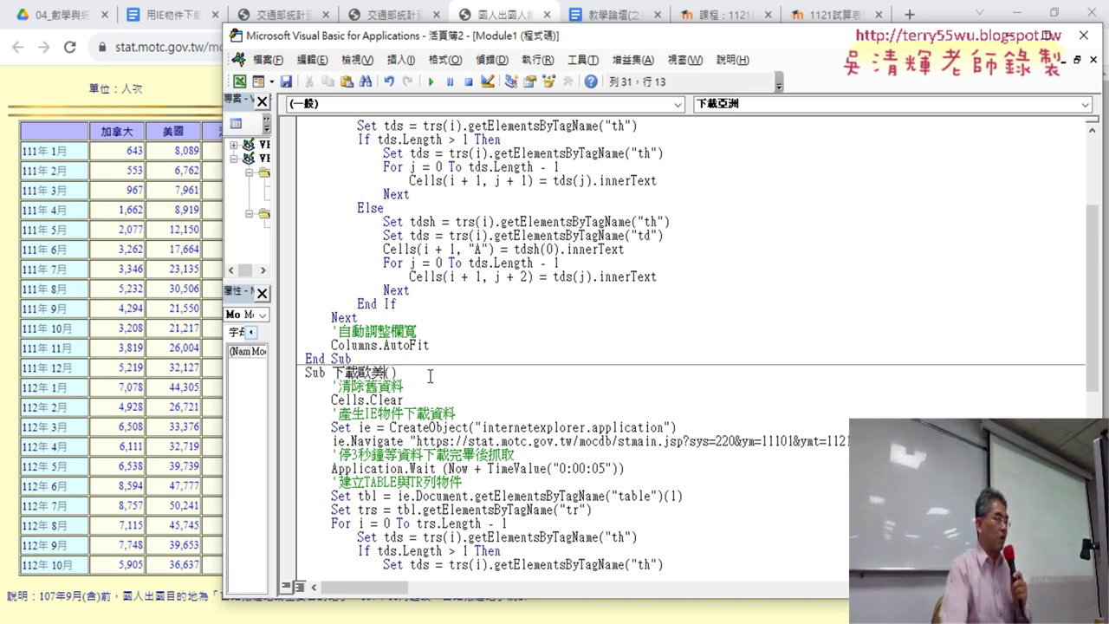
- Copy the full URL of the Americas-and-Europe results page from Chrome's address bar
click(180, 52)
right_click(199, 45)
click(152, 47)
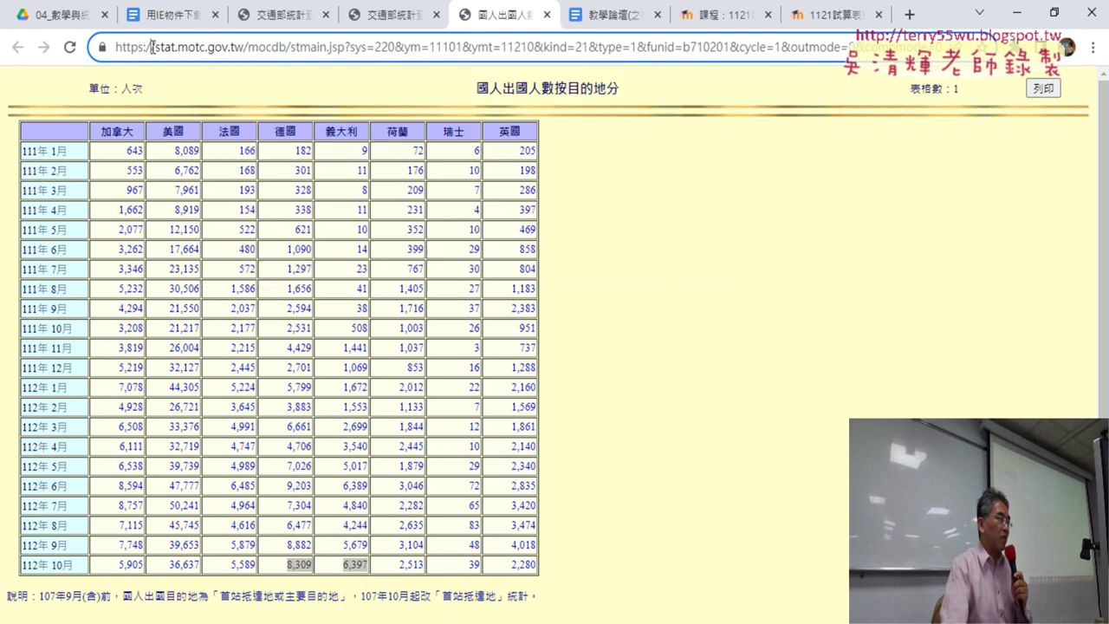
drag(119, 47, 695, 39)
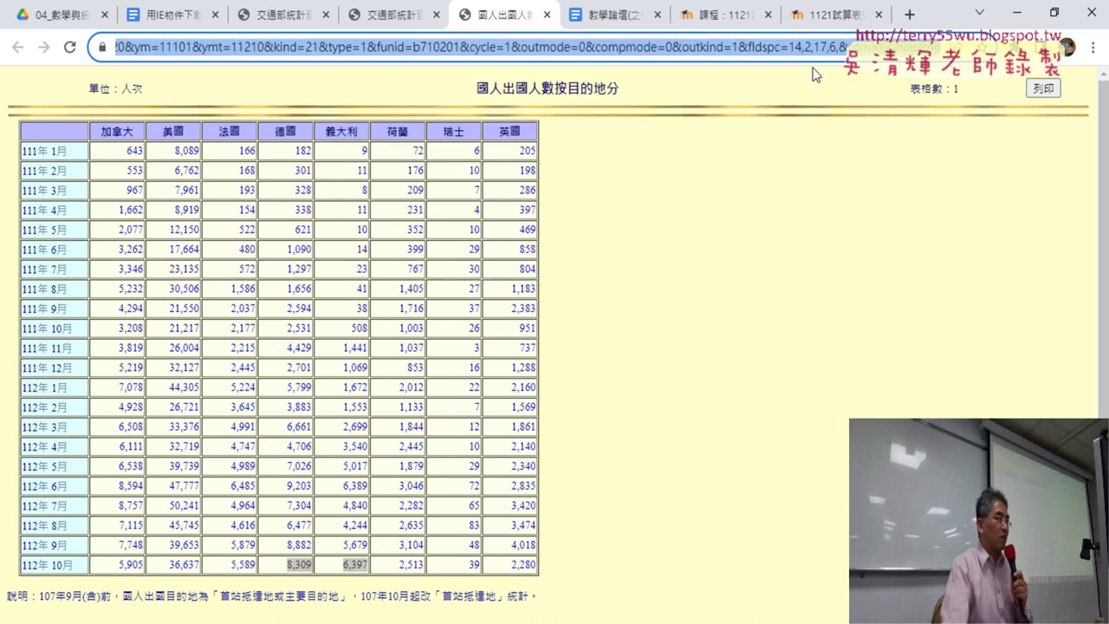
click(695, 39)
right_click(667, 43)
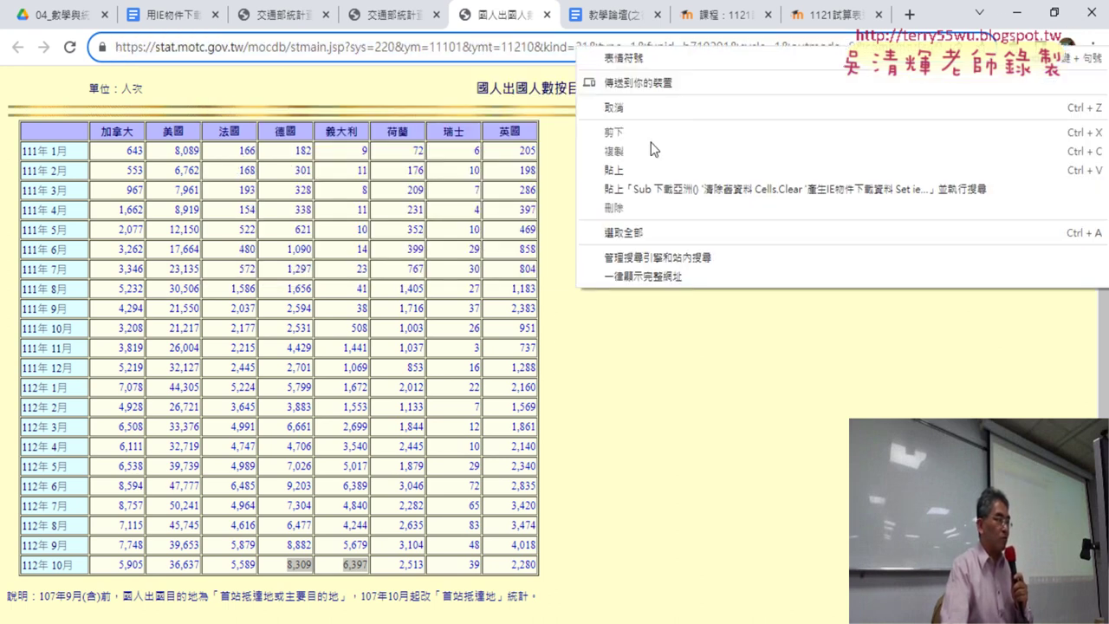
click(422, 65)
click(622, 220)
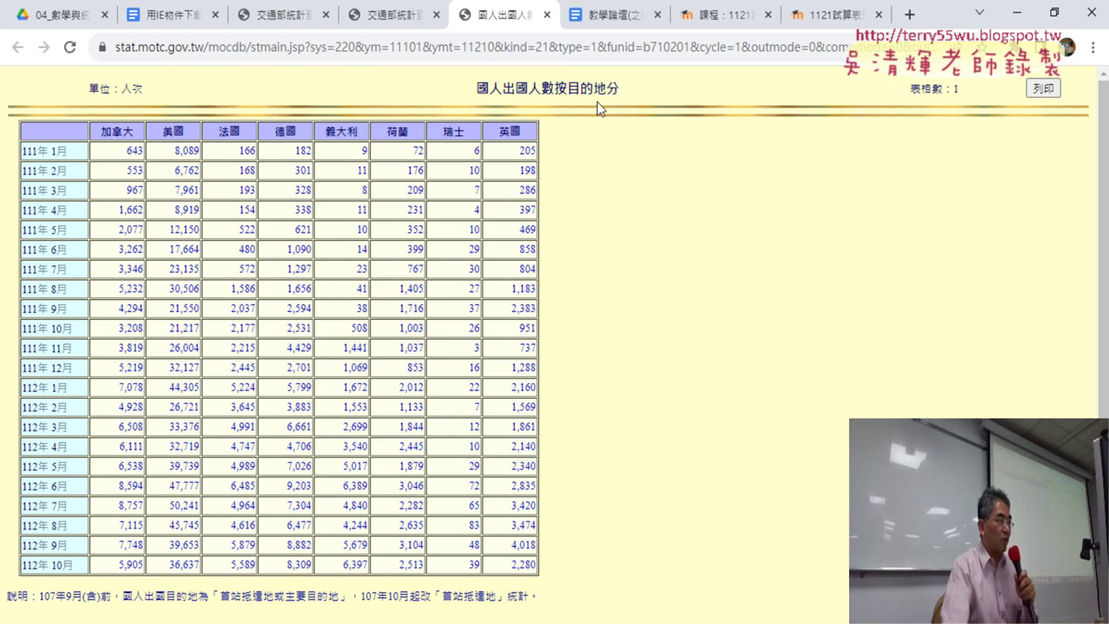
click(569, 44)
right_click(549, 55)
click(601, 163)
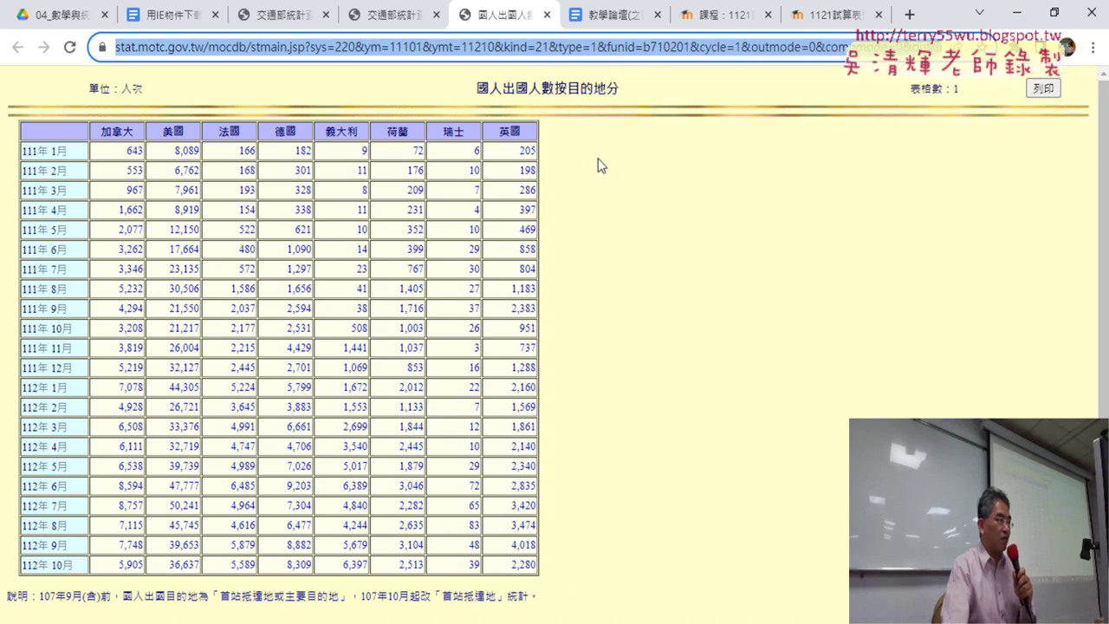
- Replace the old address in 下載歐美's ie.Navigate line with the copied URL
mouse_move(590, 622)
click(693, 555)
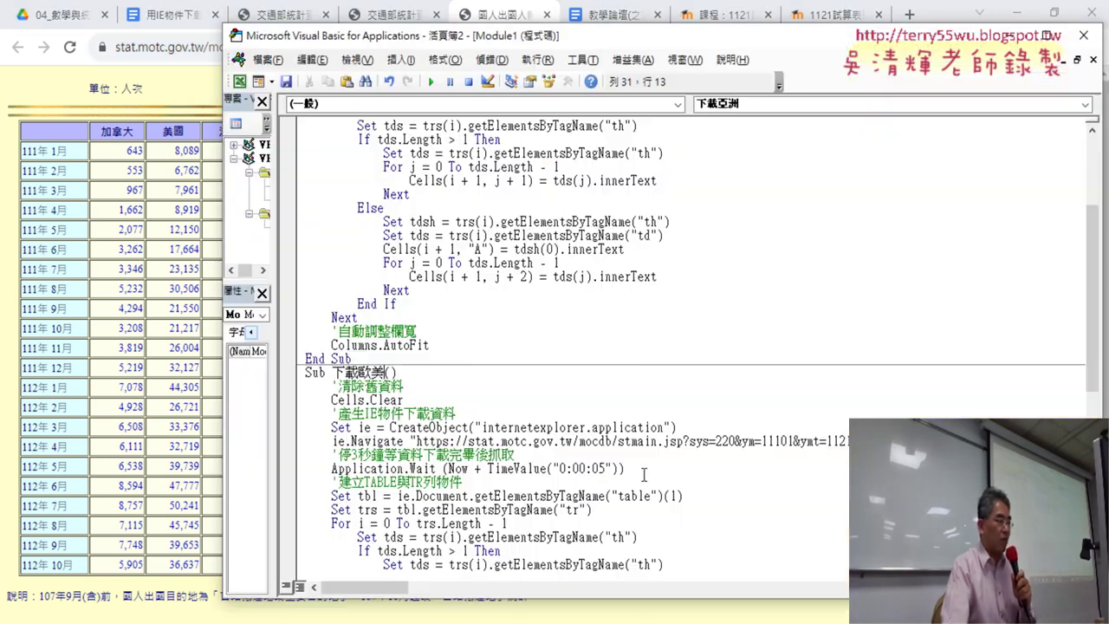
drag(418, 442, 853, 442)
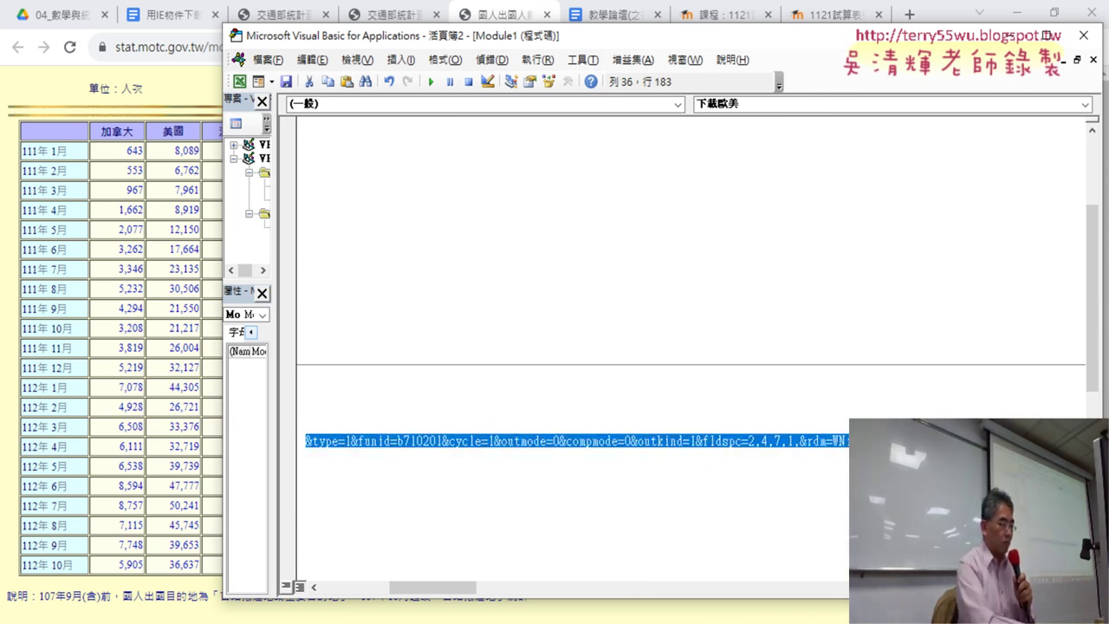
key(ctrl+v)
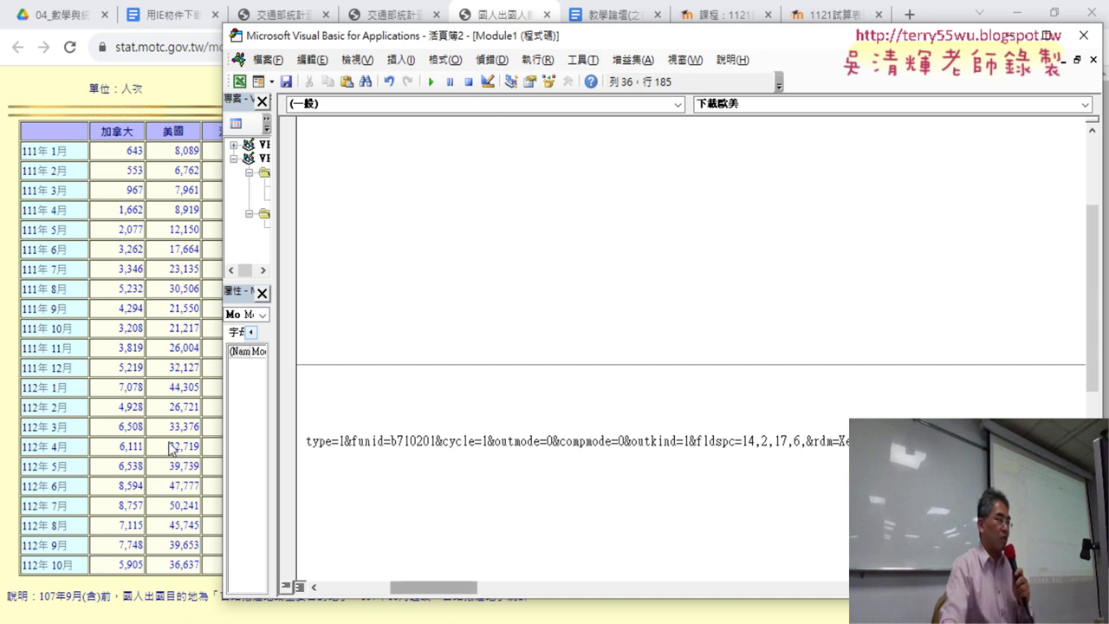
- Run 下載歐美 to load monthly figures for 加拿大 through 英國 into the sheet
click(1015, 12)
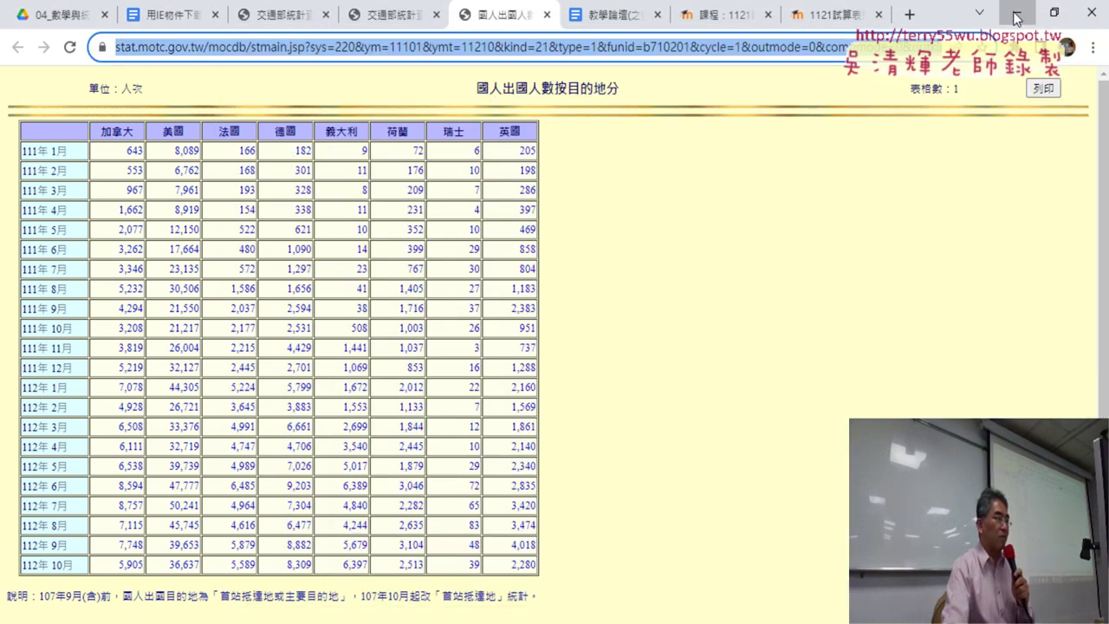
click(120, 317)
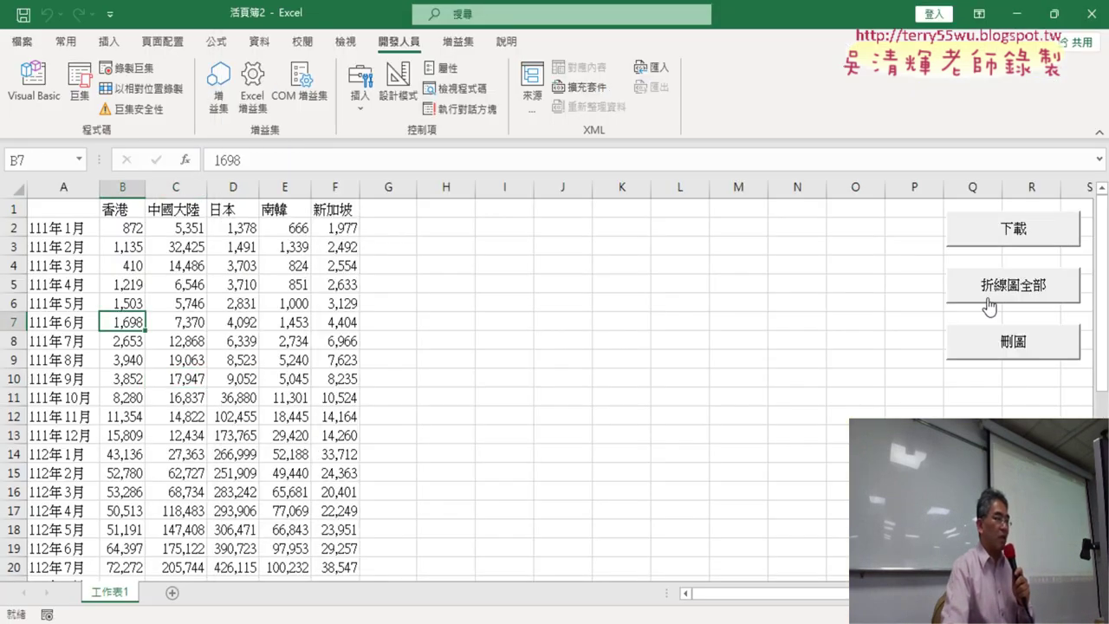
click(37, 86)
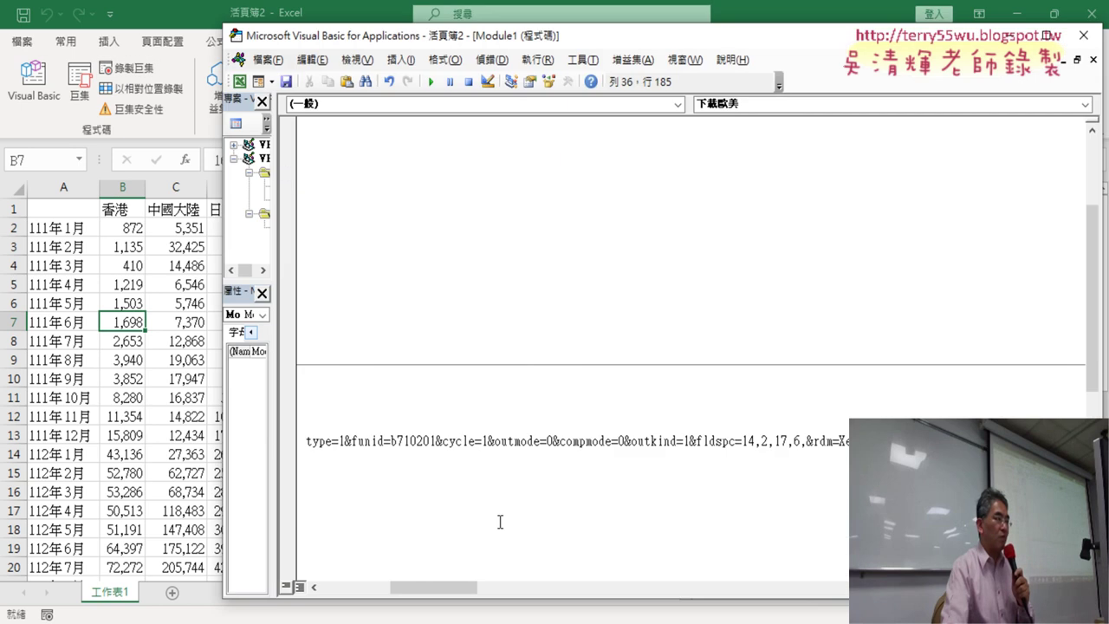
drag(433, 588, 364, 587)
click(431, 441)
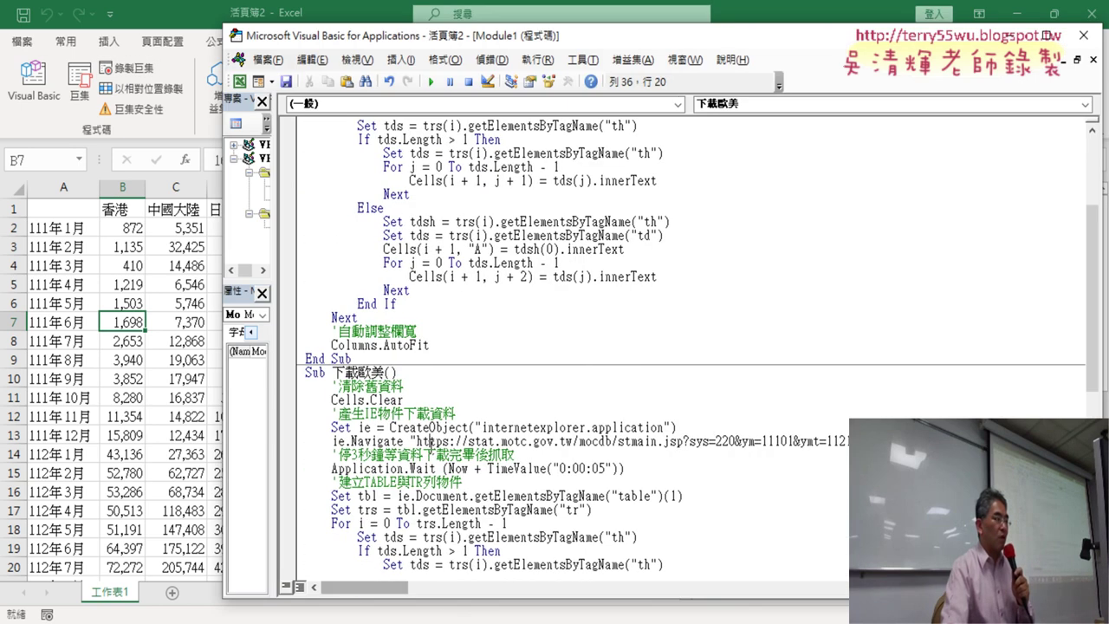
click(430, 82)
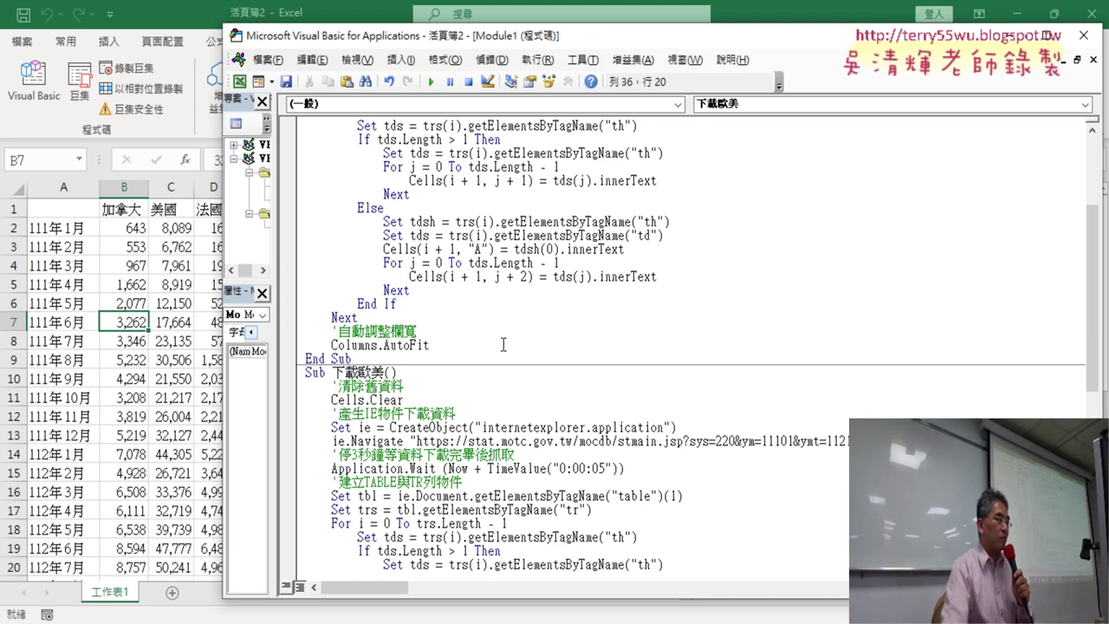
click(184, 322)
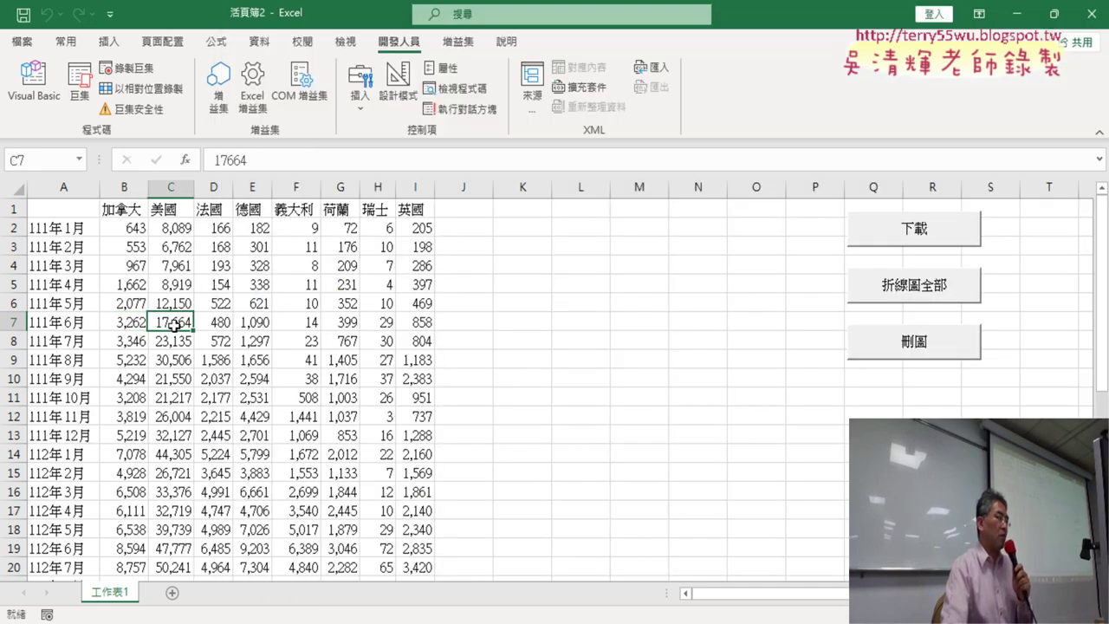
- Draw the country line charts with 折線圖全部, clear them with 刪圖, and redraw them
click(901, 295)
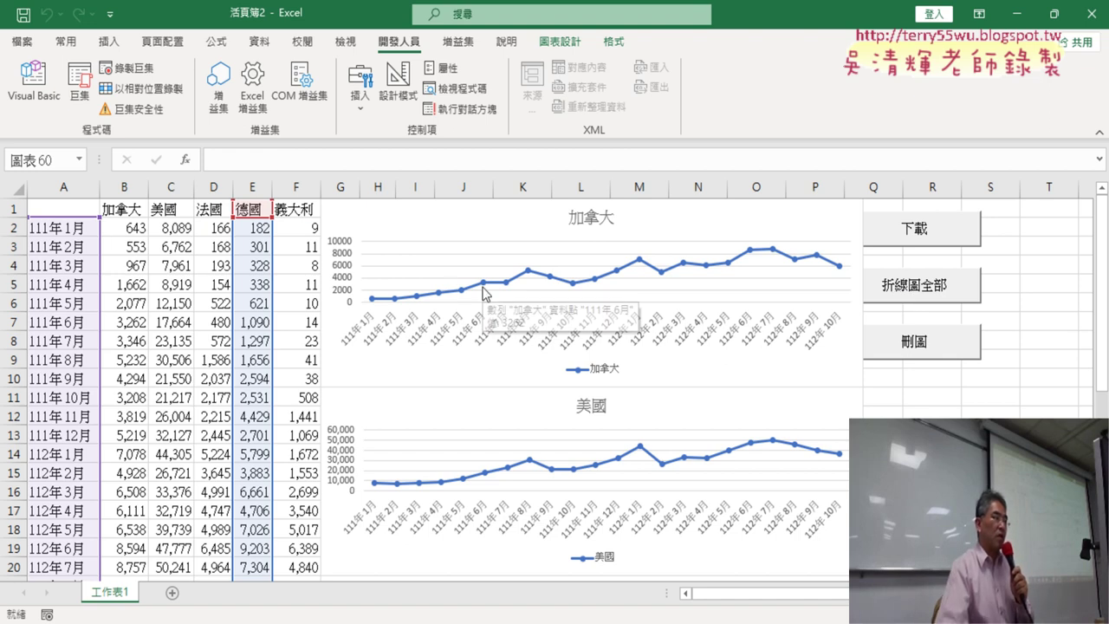
mouse_move(482, 283)
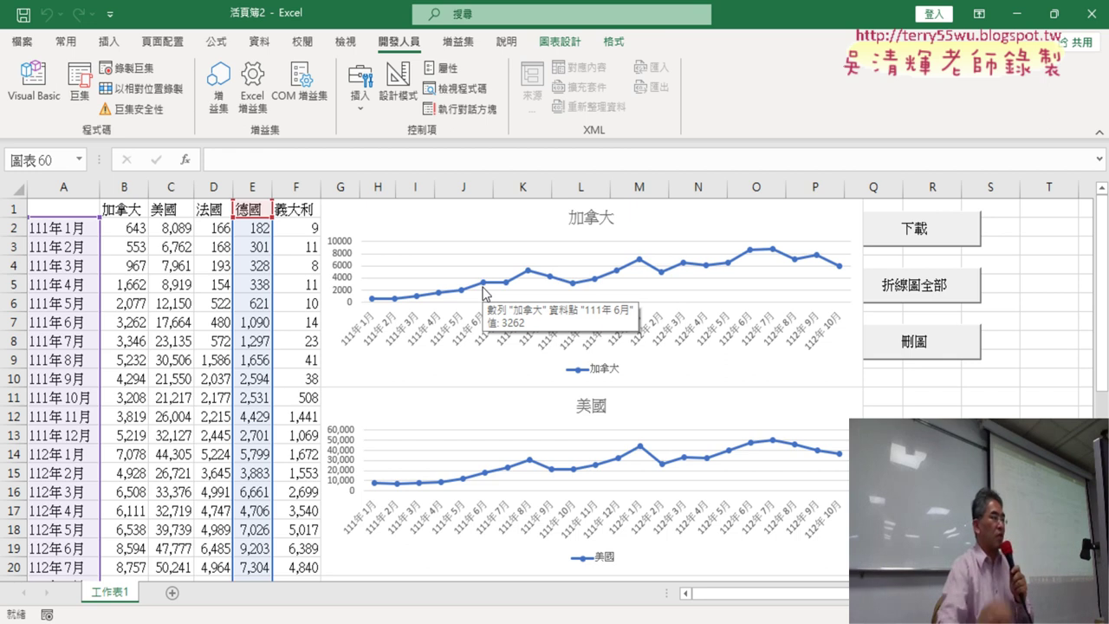
click(917, 343)
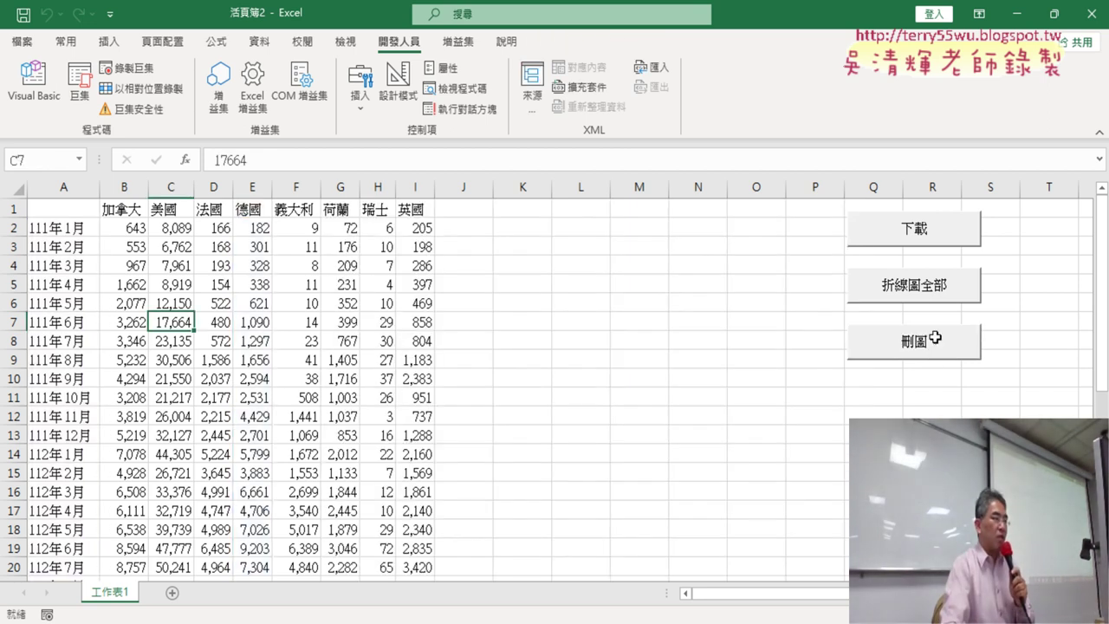
click(936, 297)
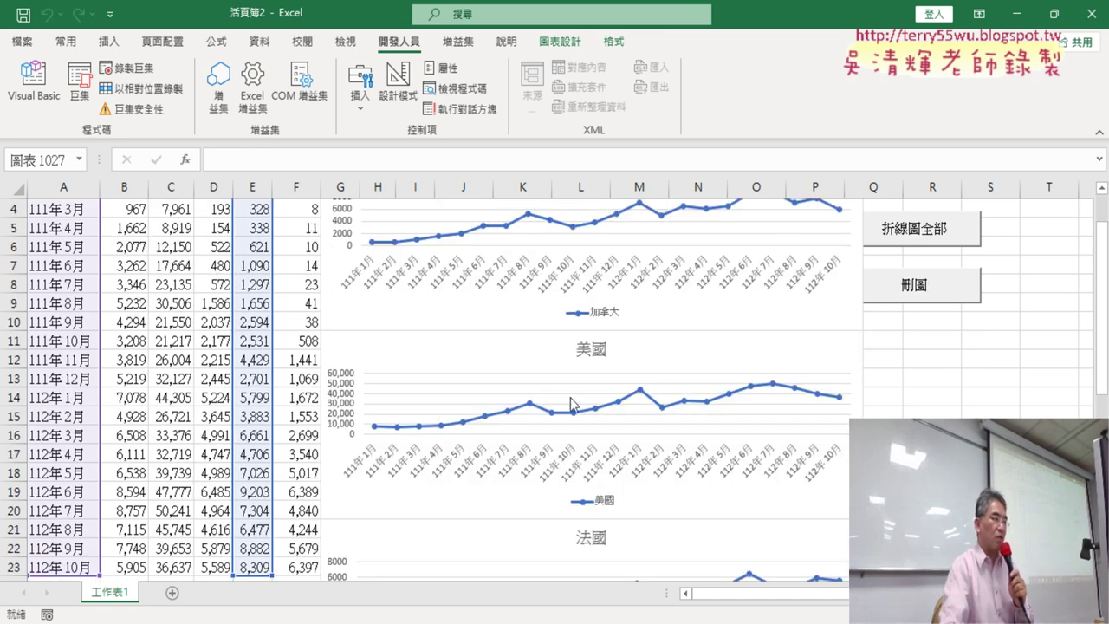
mouse_move(795, 388)
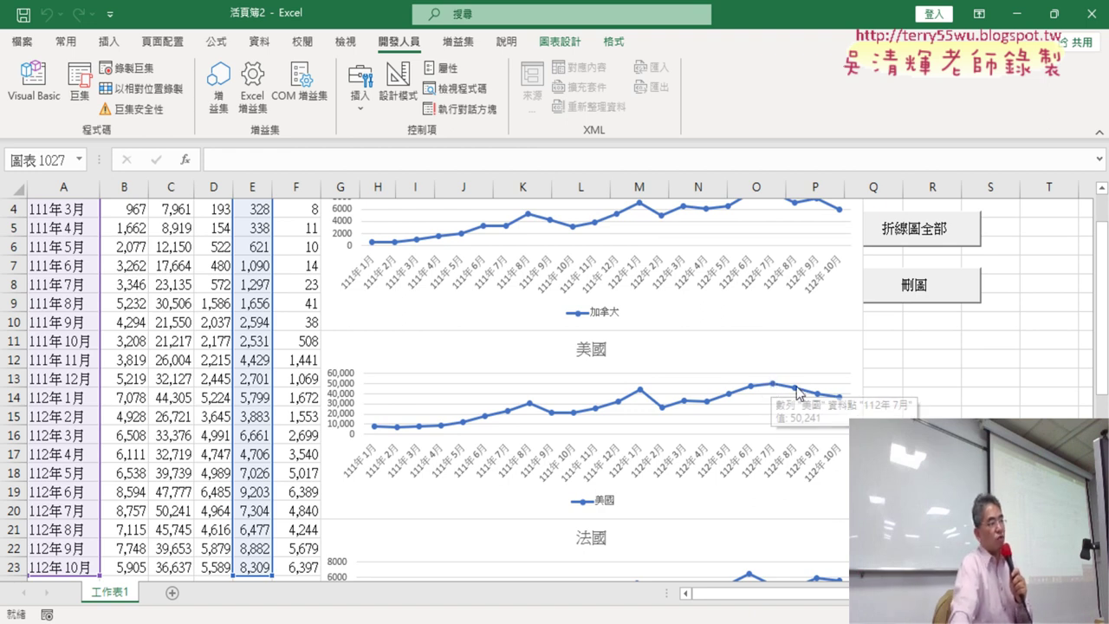
- Scroll through the per-country charts and bring up the 折線圖全部 button's options
scroll(849, 403, down, 2)
scroll(849, 403, down, 1)
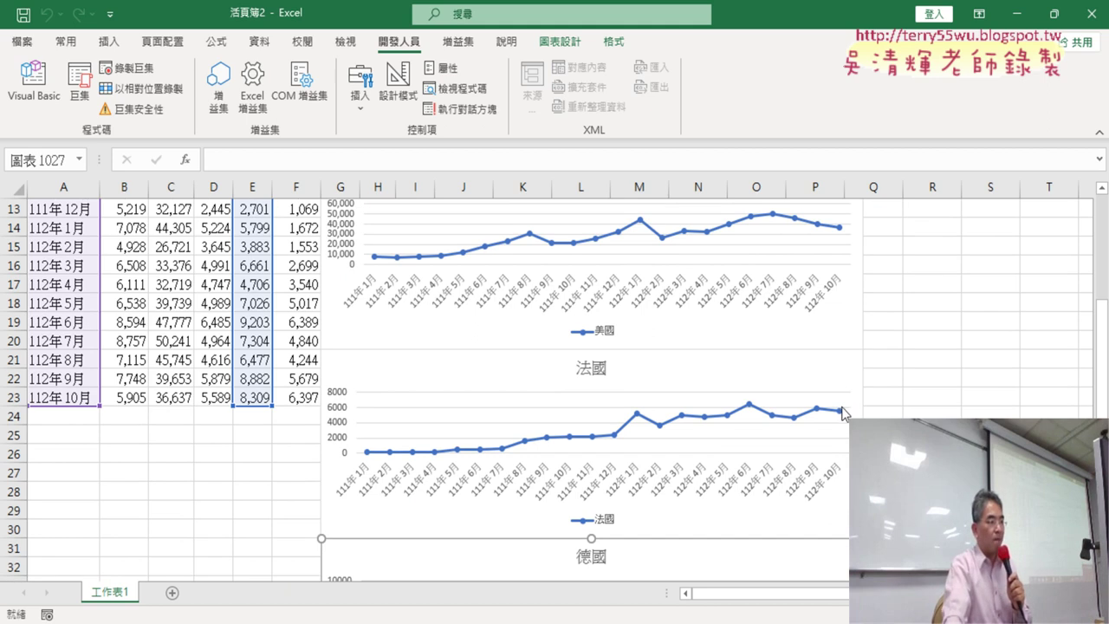
scroll(840, 414, down, 1)
scroll(840, 414, down, 1)
scroll(841, 414, down, 1)
scroll(841, 414, down, 1)
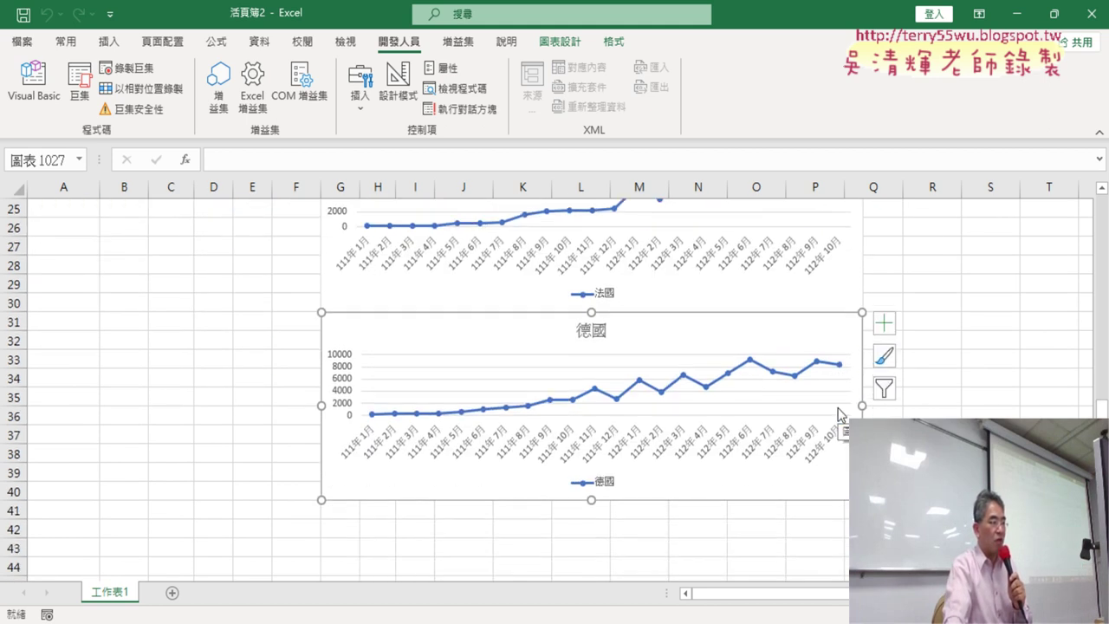
scroll(724, 372, up, 4)
scroll(724, 371, up, 4)
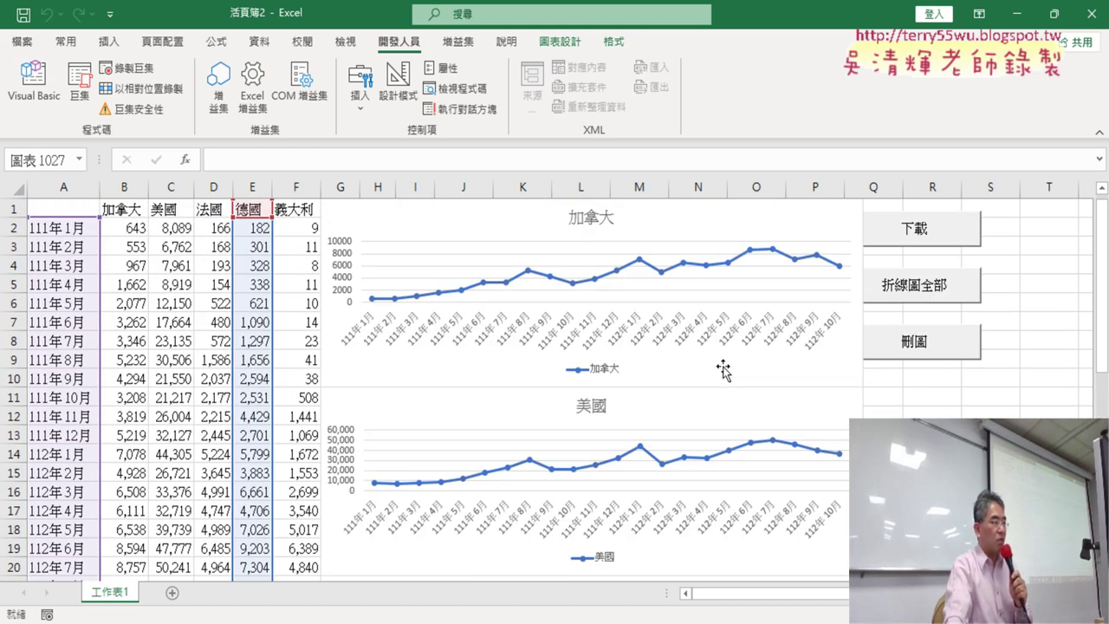
scroll(724, 371, down, 3)
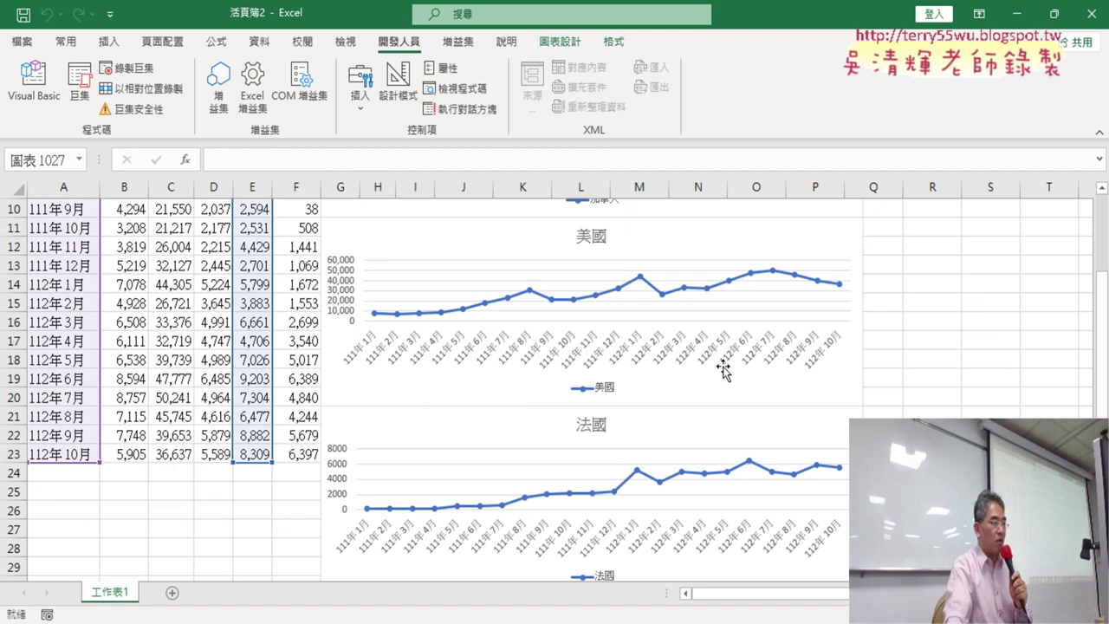
scroll(724, 371, down, 3)
scroll(725, 372, down, 2)
scroll(724, 371, up, 4)
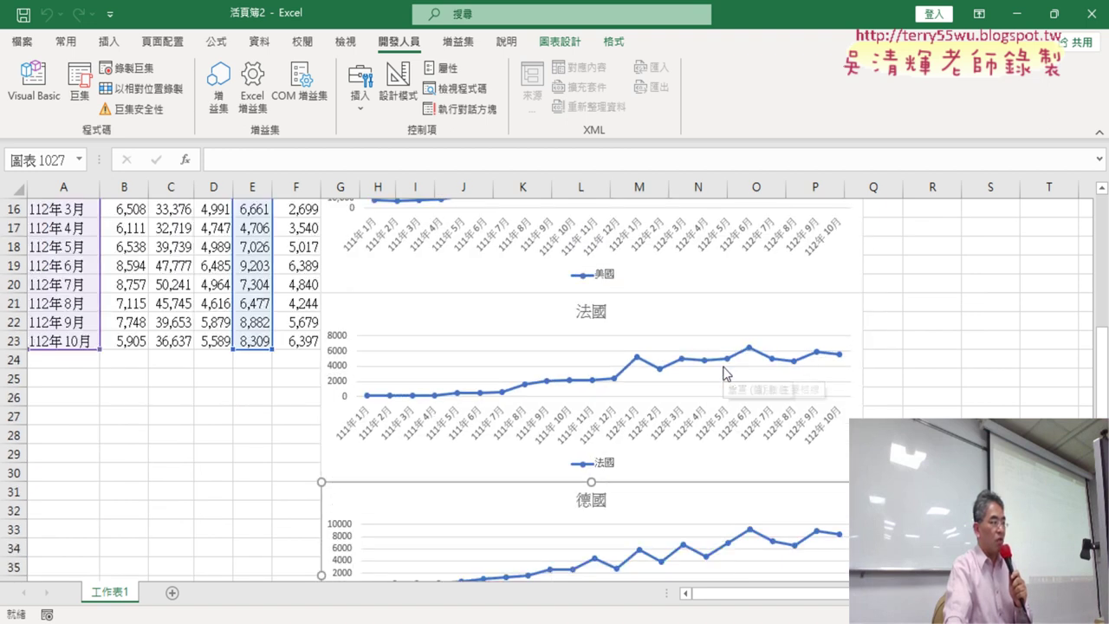
scroll(725, 364, up, 4)
right_click(898, 281)
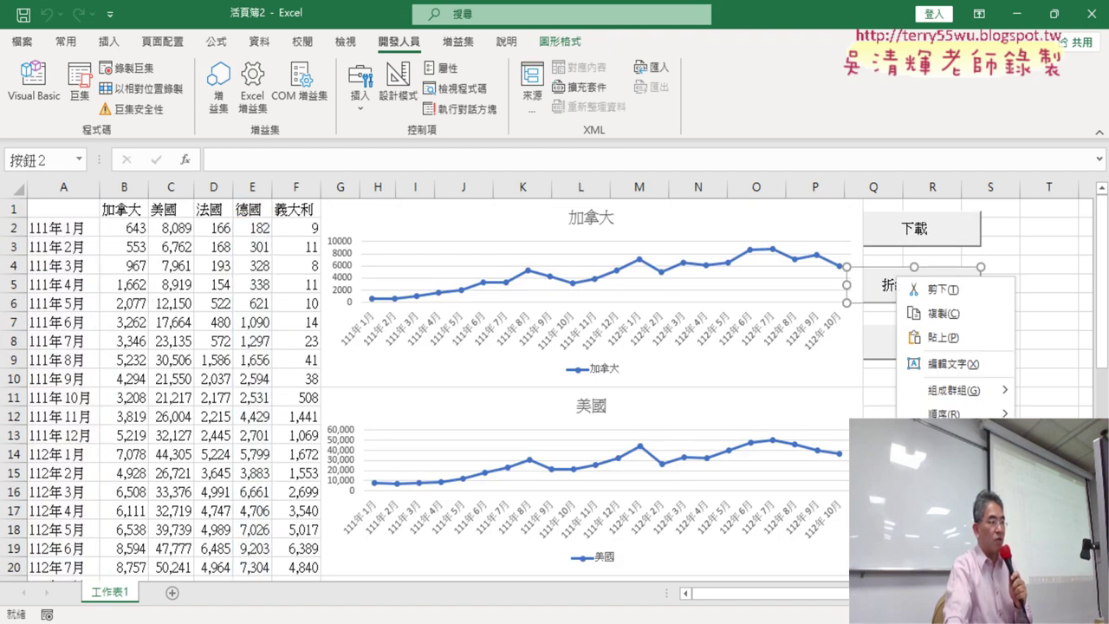
click(945, 440)
click(1058, 303)
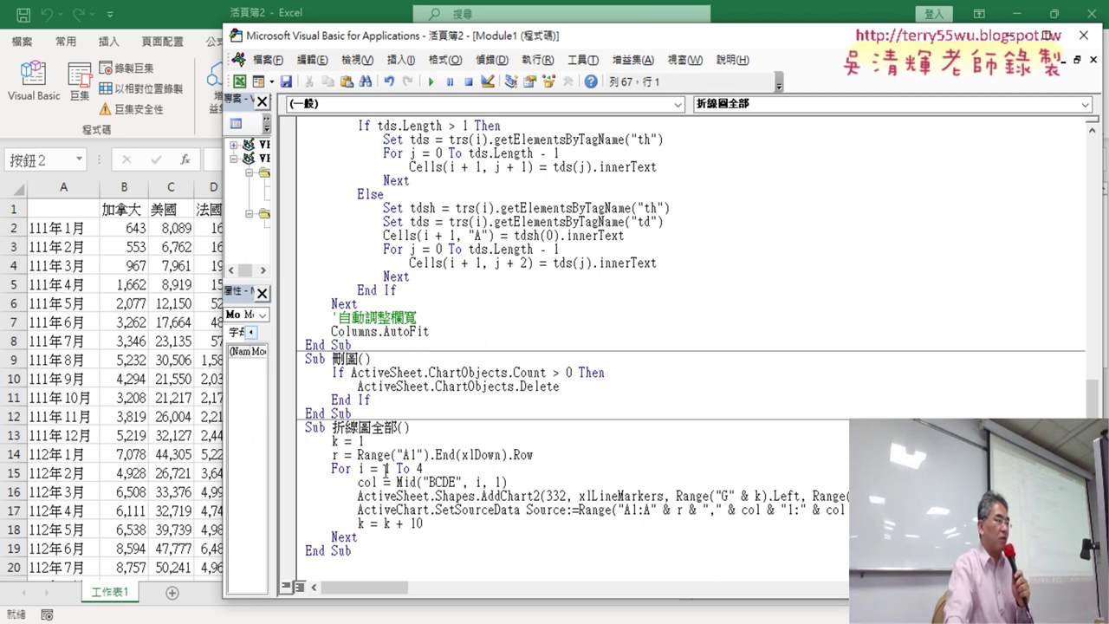
drag(387, 468, 443, 468)
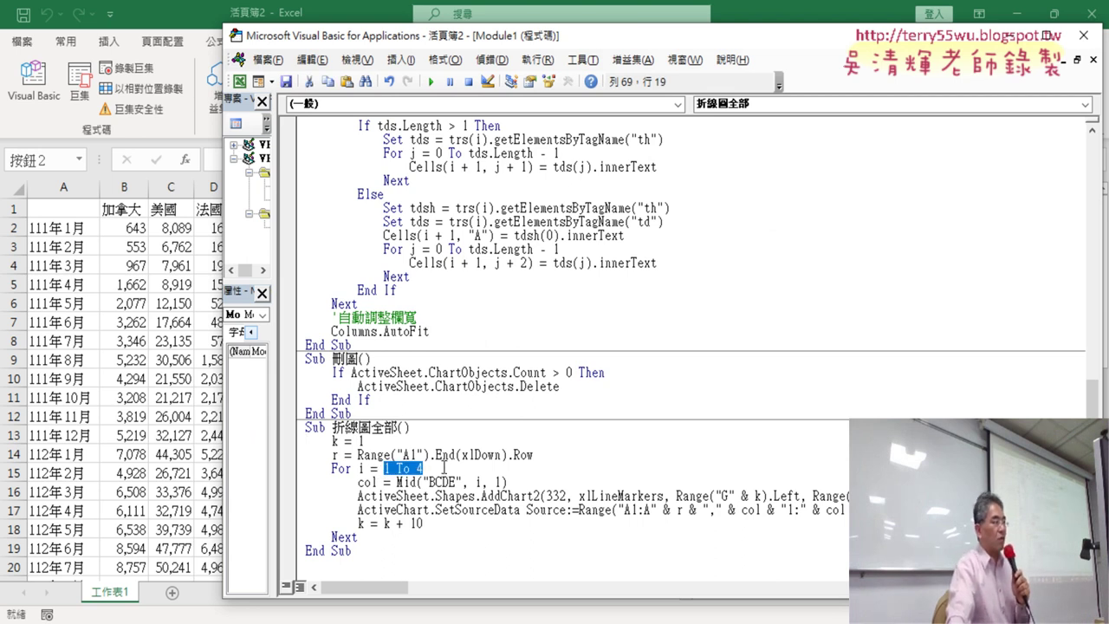
click(444, 468)
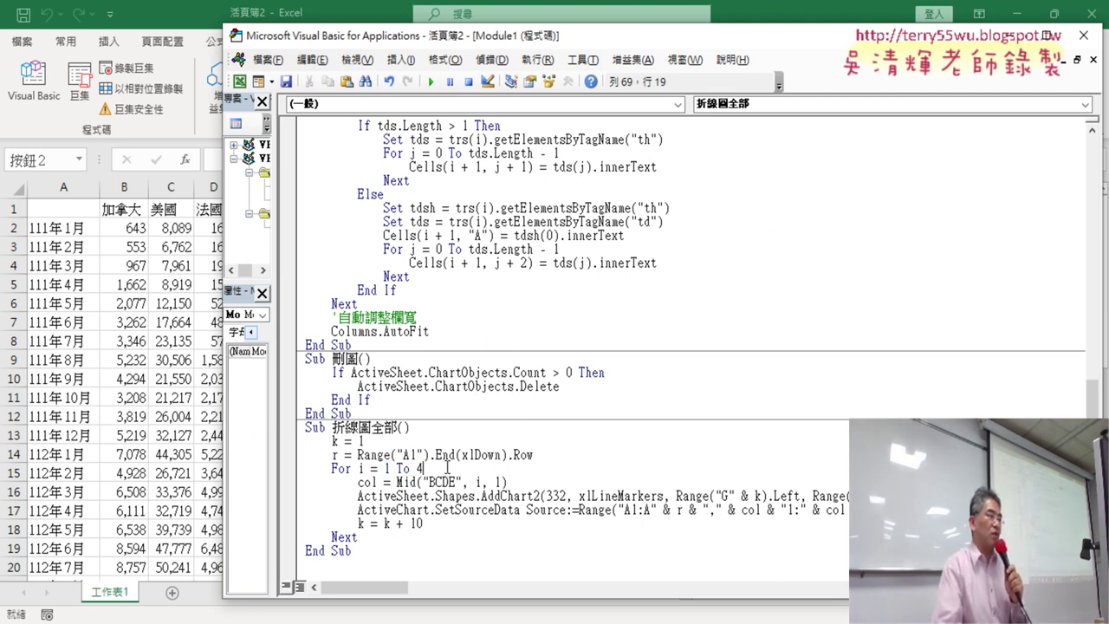
click(148, 295)
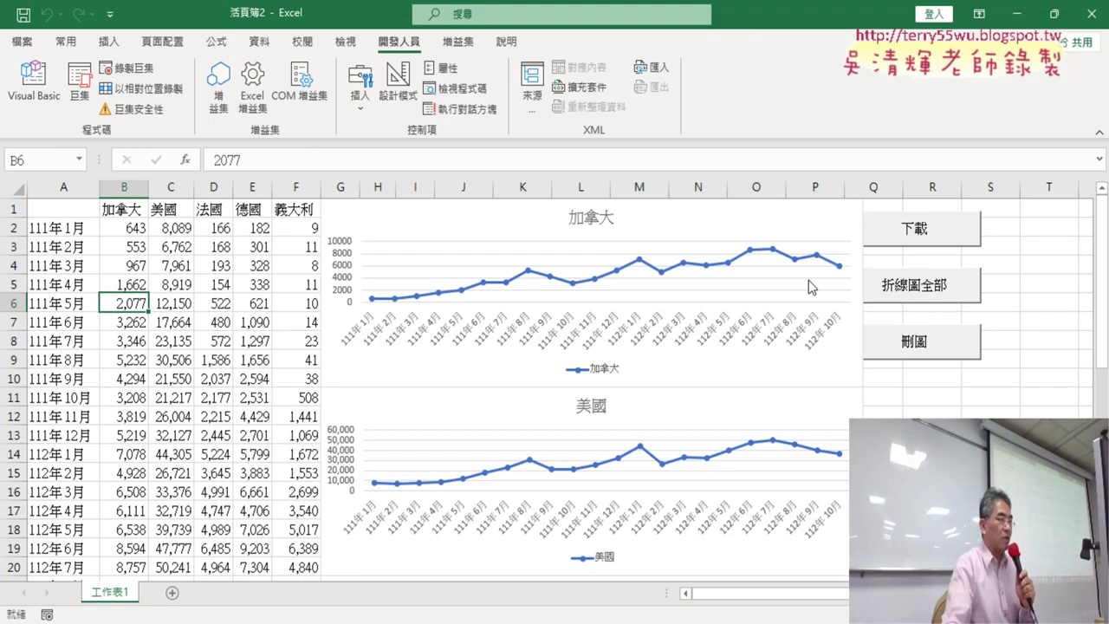
click(918, 347)
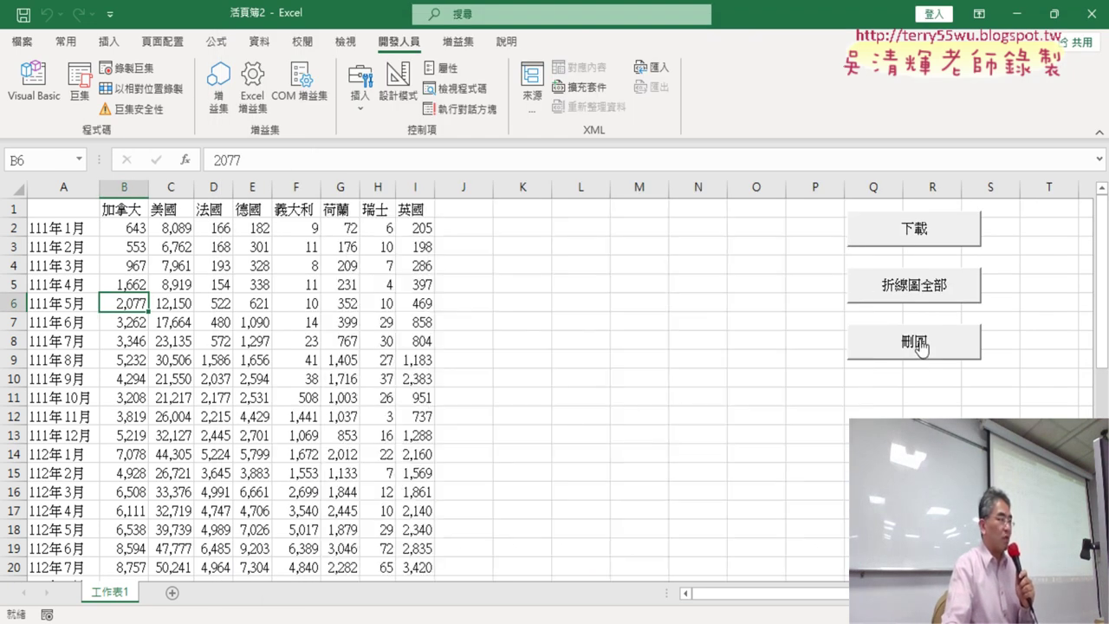
click(124, 188)
drag(125, 210, 206, 214)
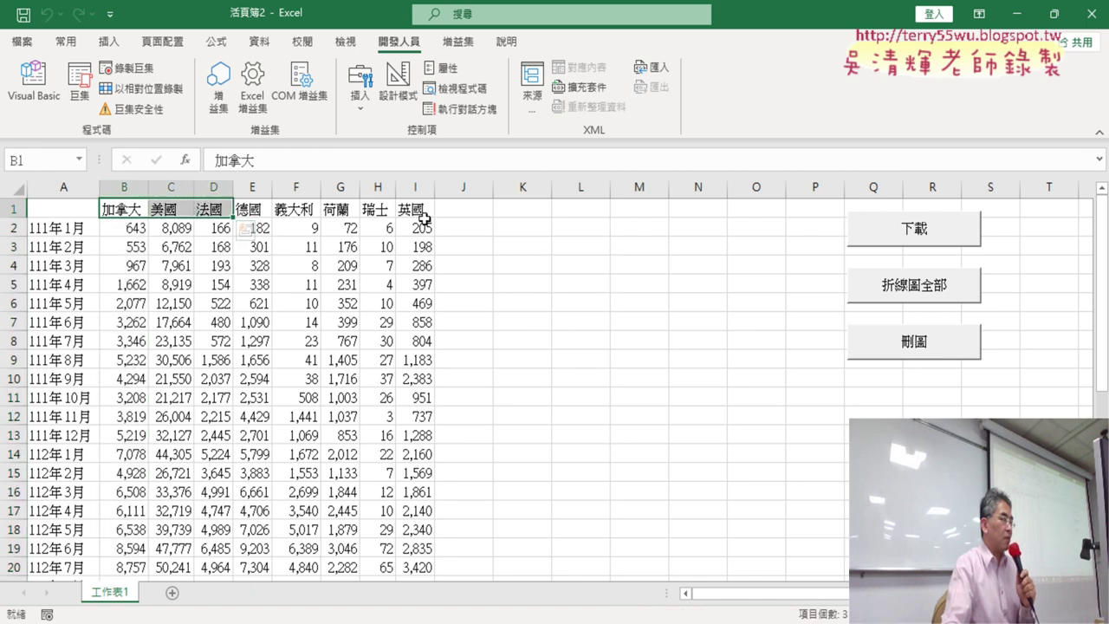
drag(416, 212, 122, 208)
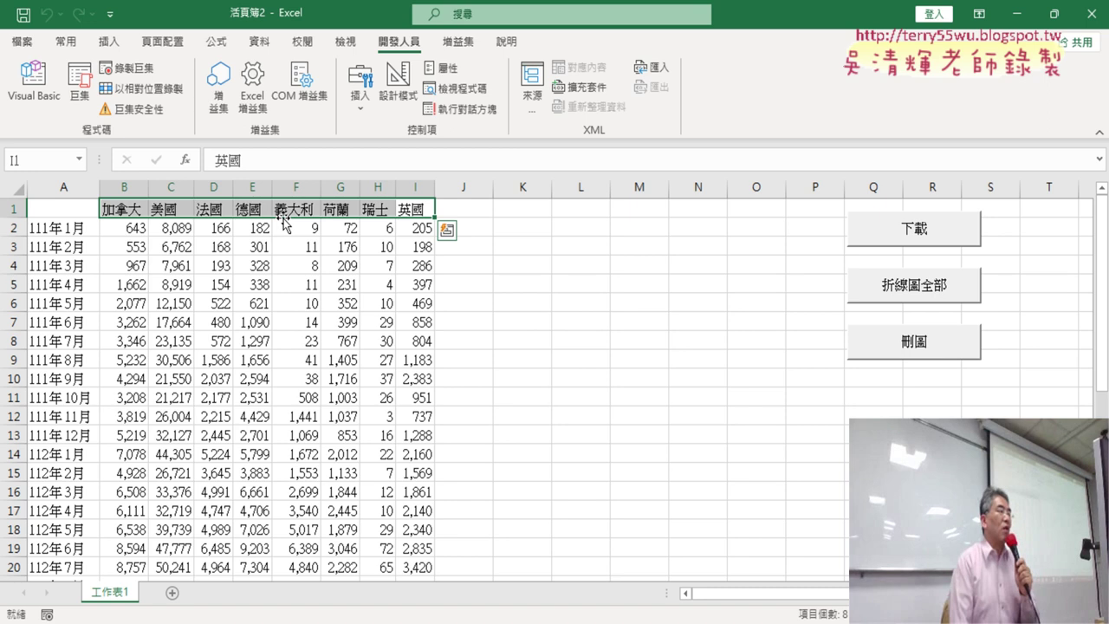
click(48, 80)
double_click(418, 468)
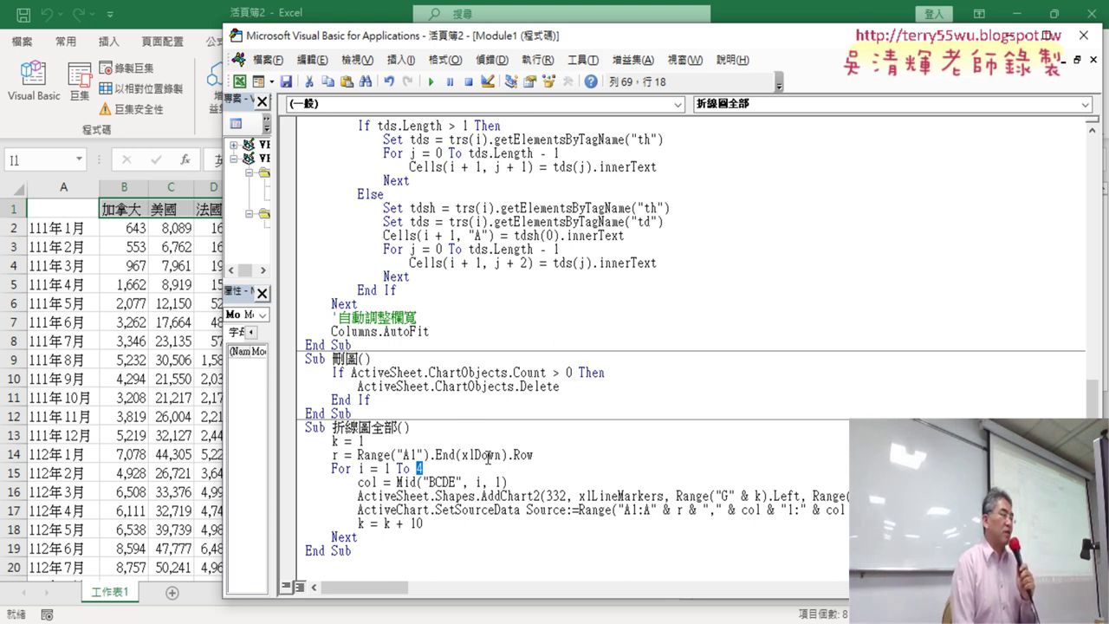
click(424, 468)
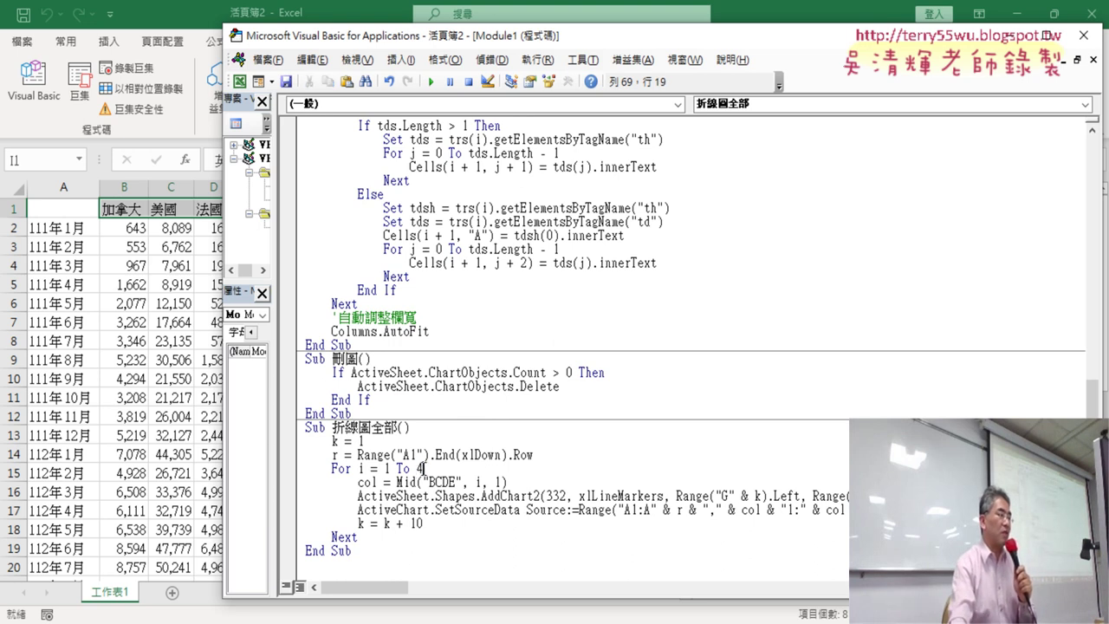
double_click(420, 468)
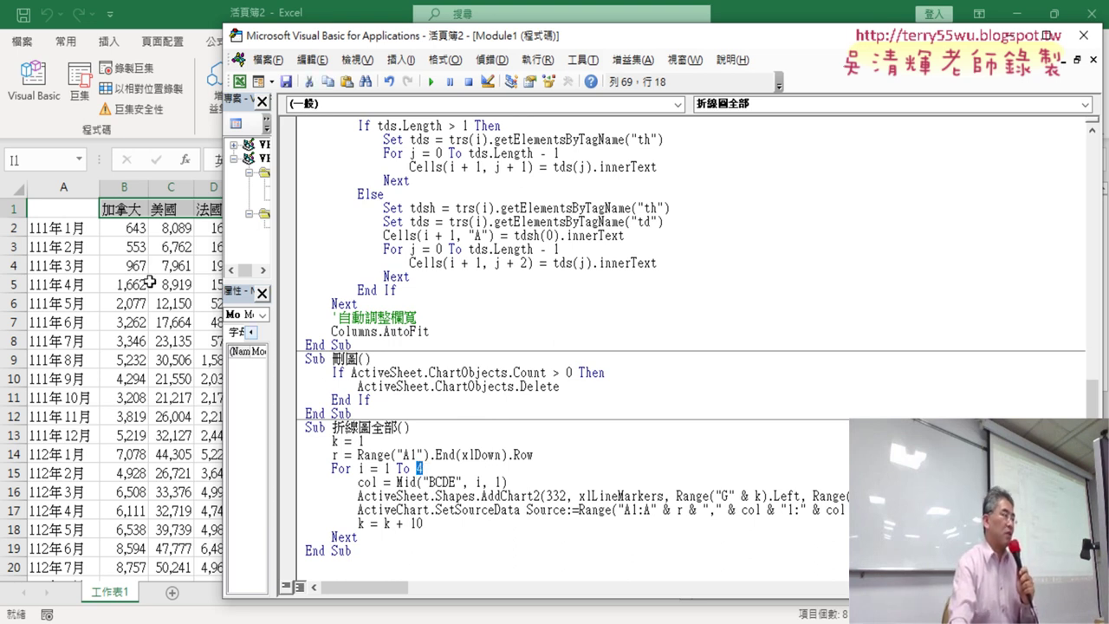
click(67, 213)
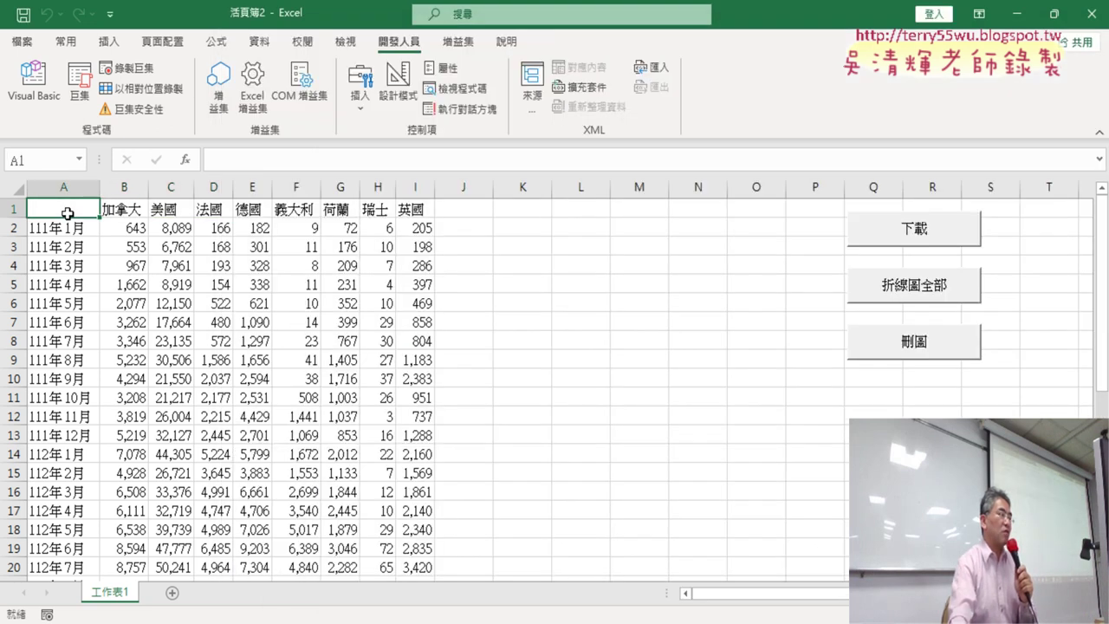
- Select the B1:I1 country headers and move the VBA window right to uncover the sheet
click(65, 188)
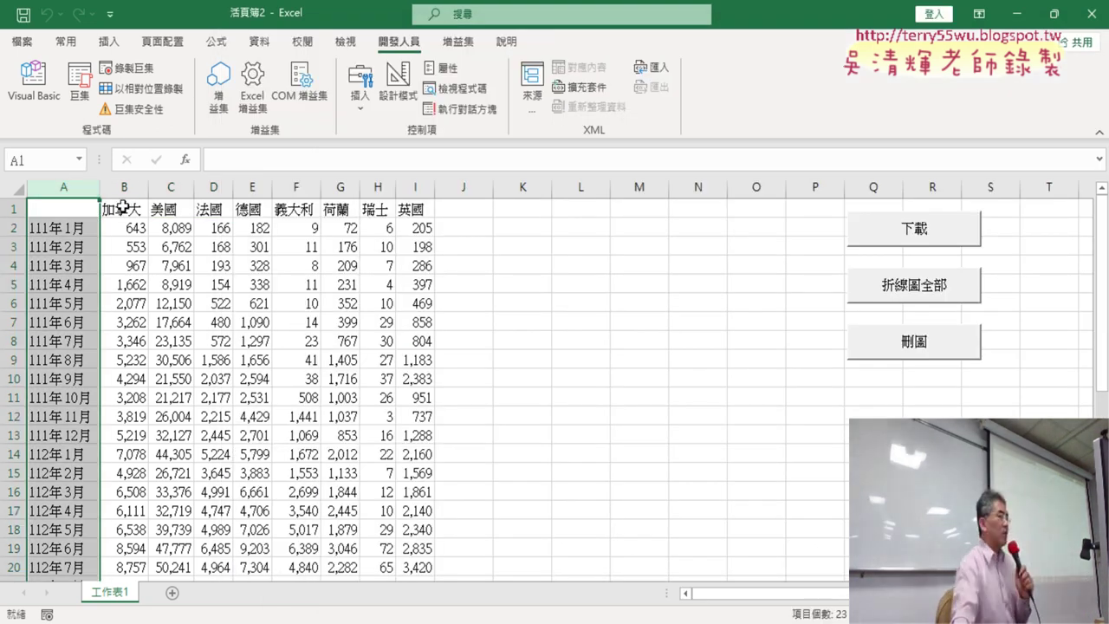
drag(99, 208, 403, 211)
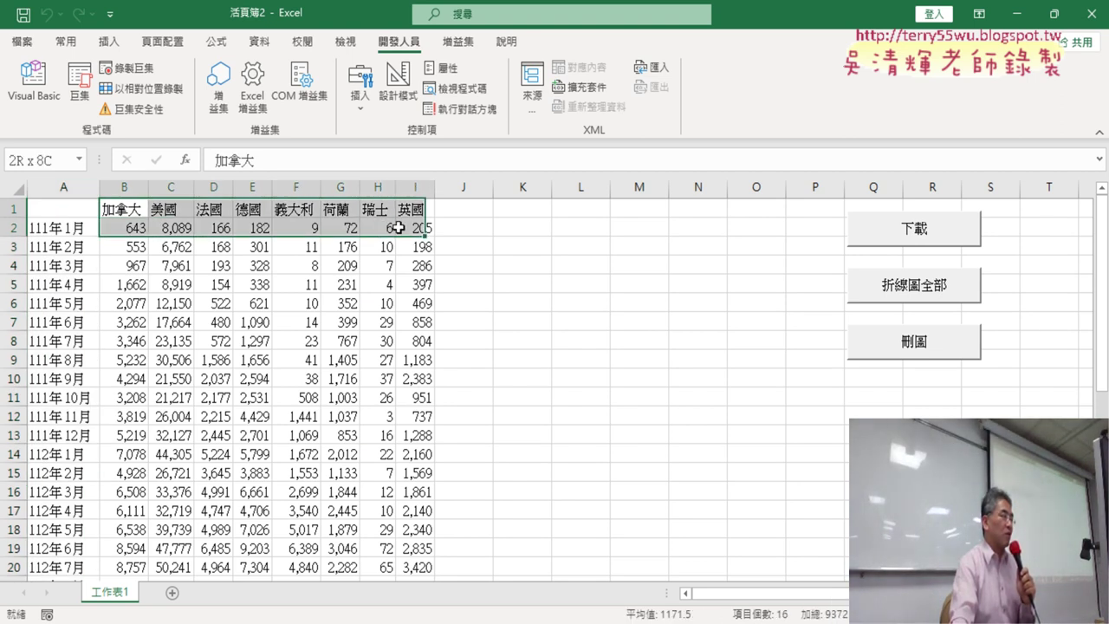
click(41, 95)
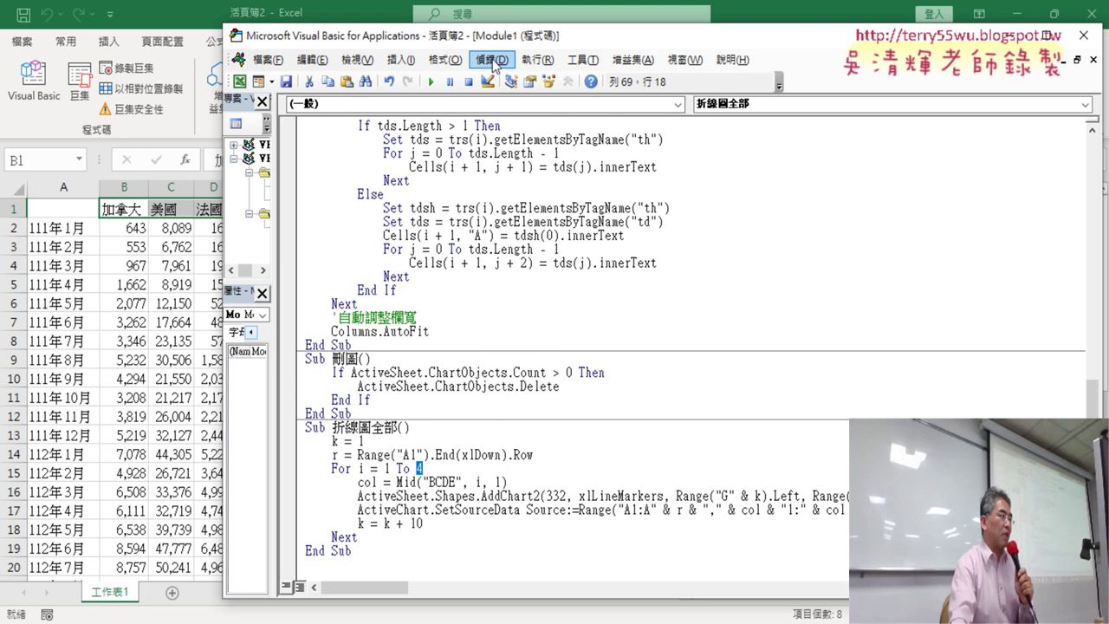
drag(495, 44, 674, 40)
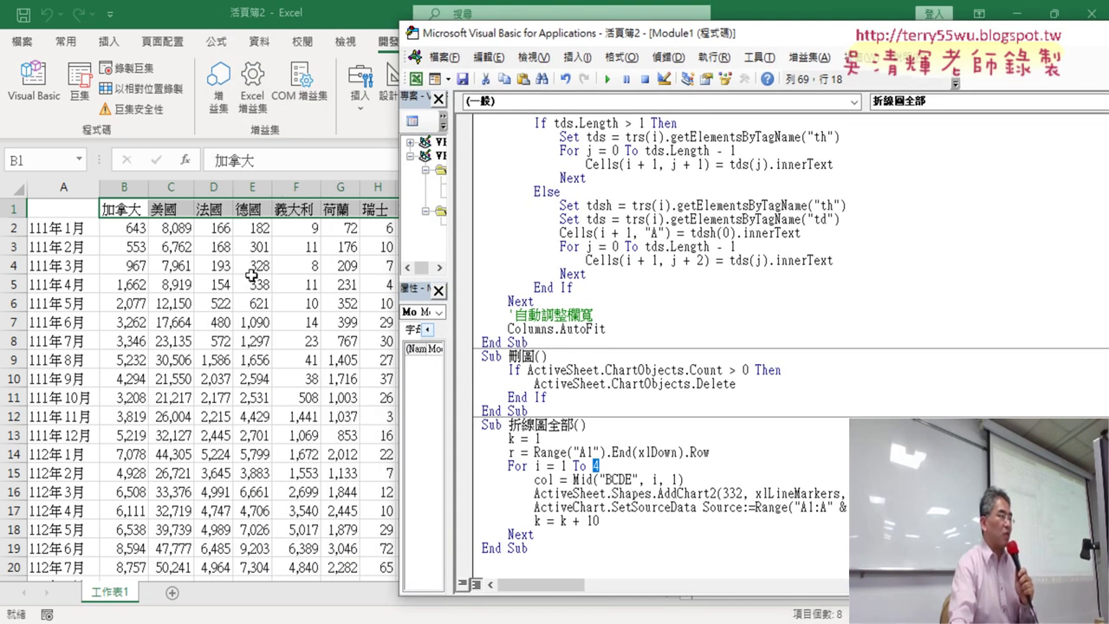
click(124, 209)
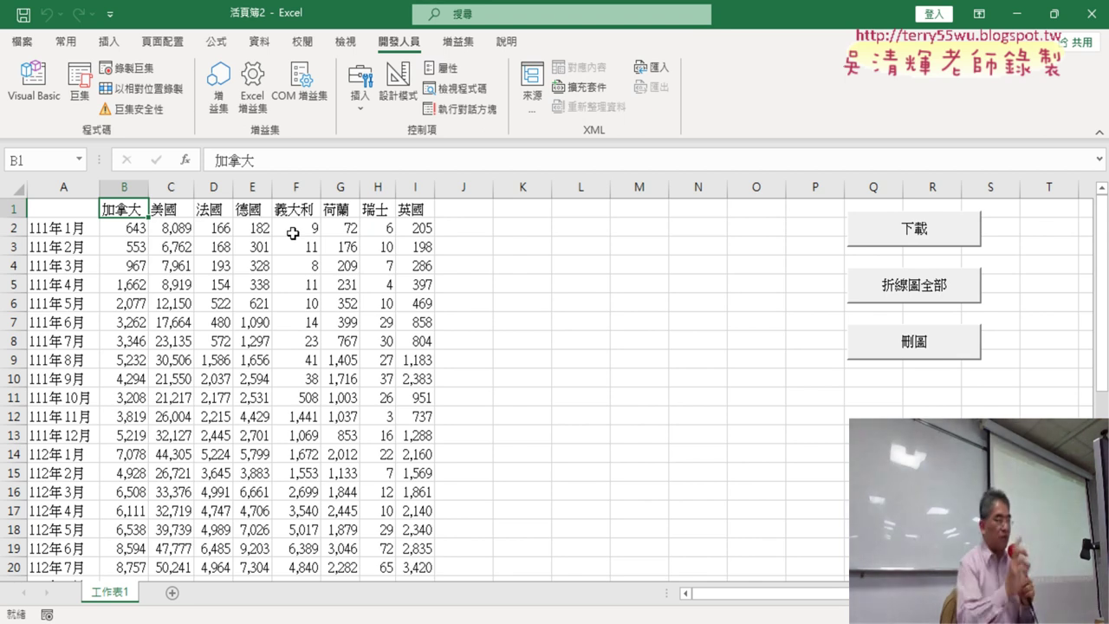
- Use Ctrl+arrow jumps from column B to find the last country header, 英國
key(ctrl+Down)
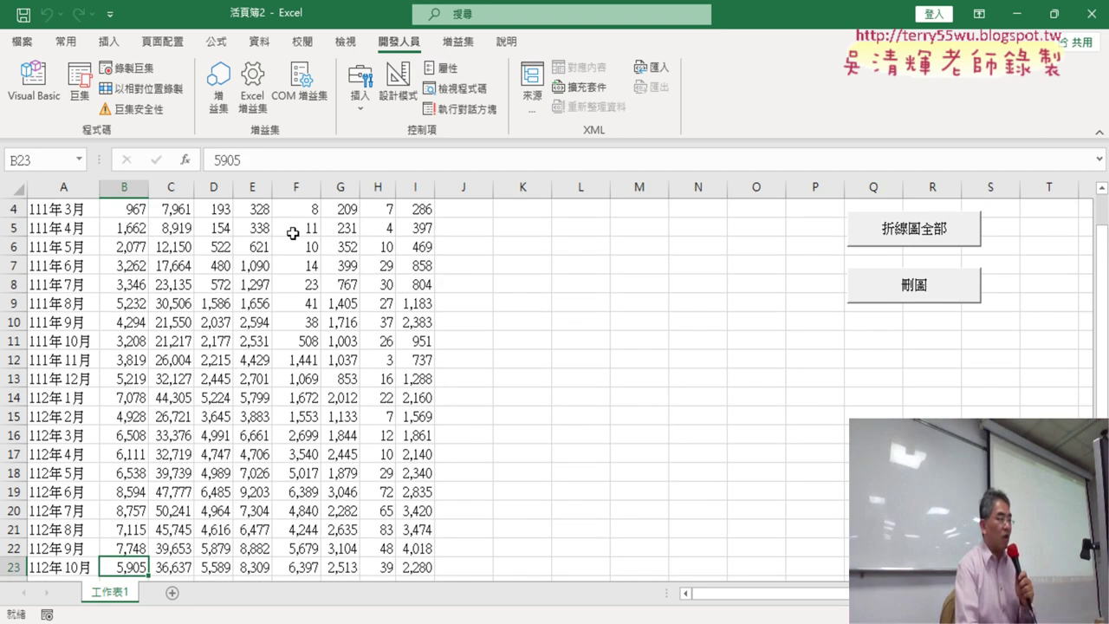
key(ctrl+Up)
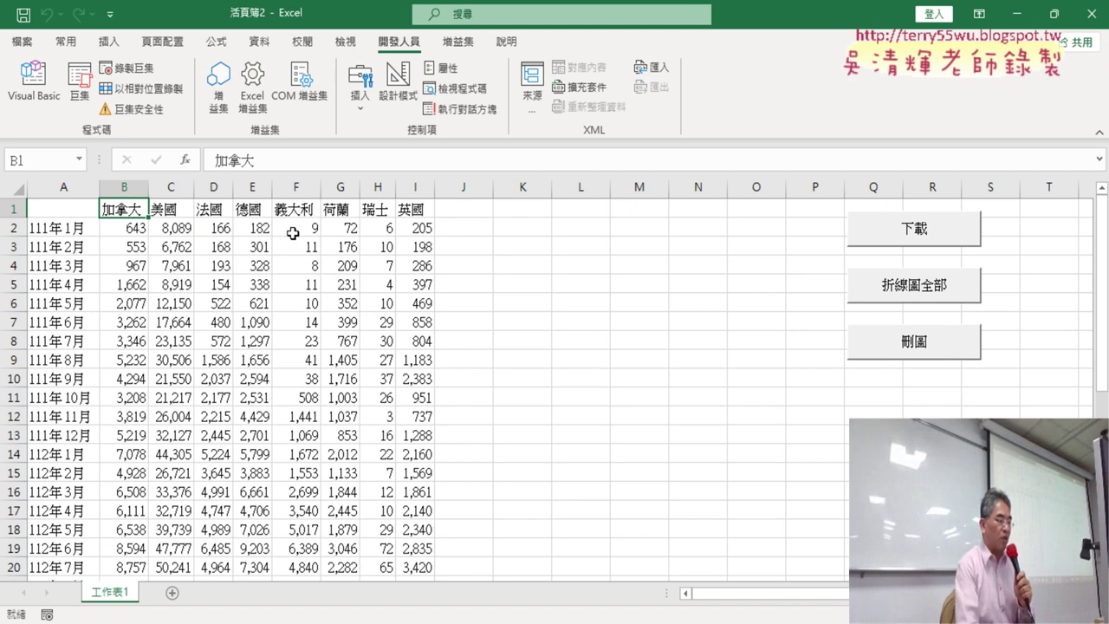
key(ctrl+Right)
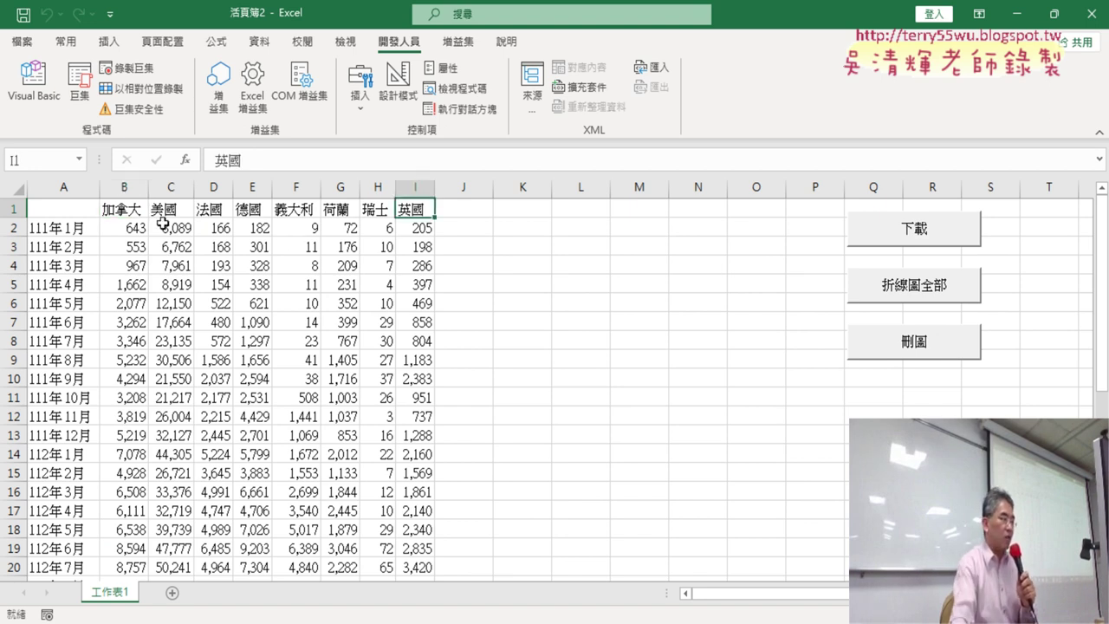
click(124, 207)
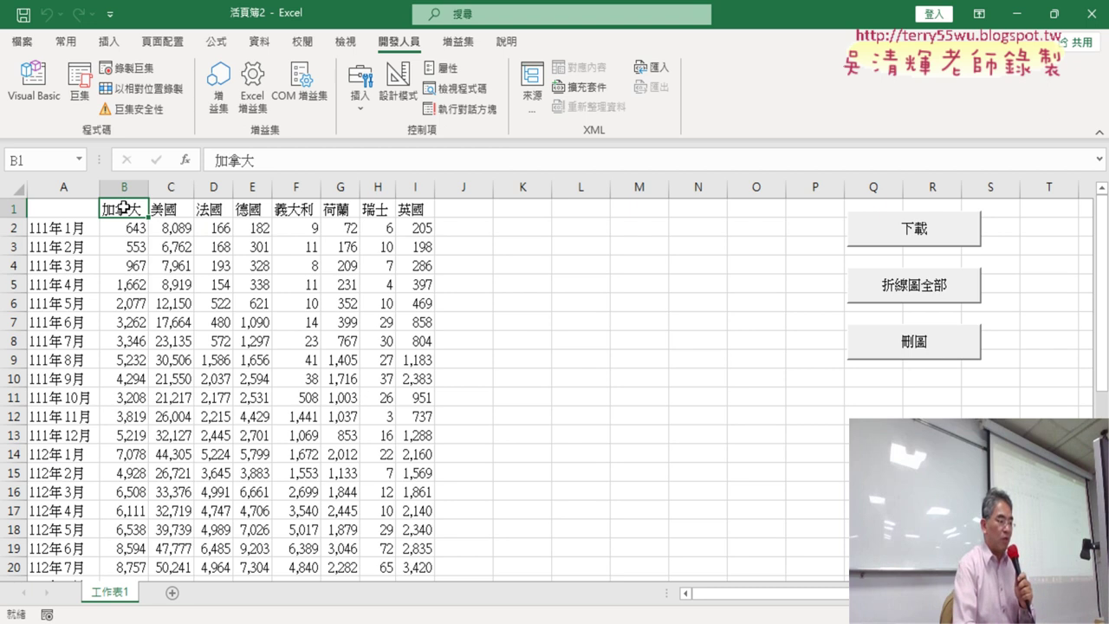
key(ctrl+Right)
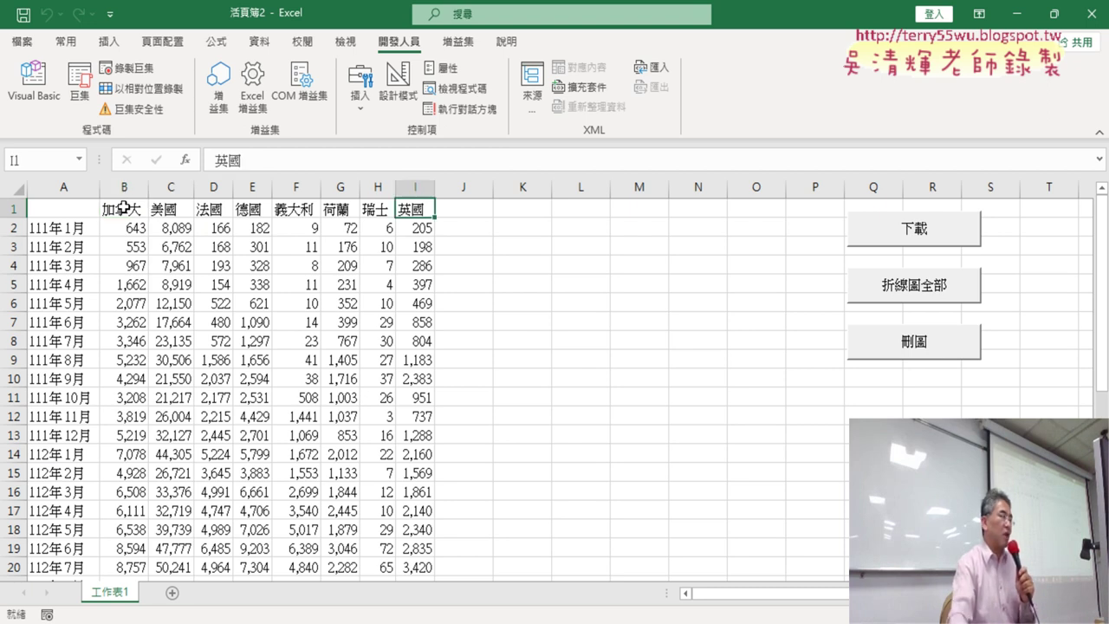
click(414, 187)
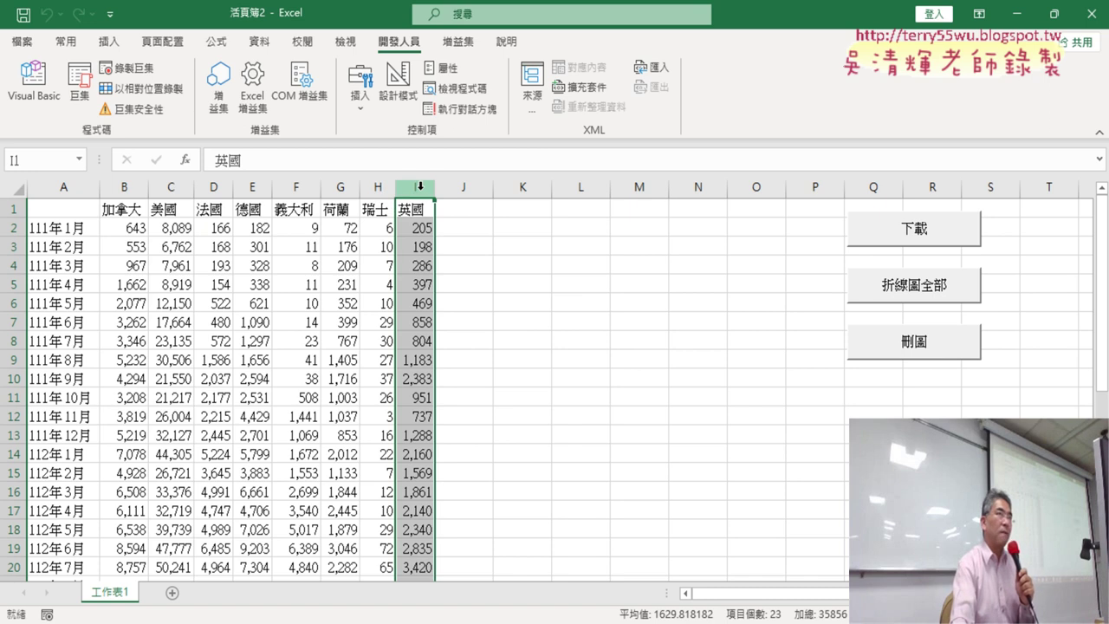
click(420, 209)
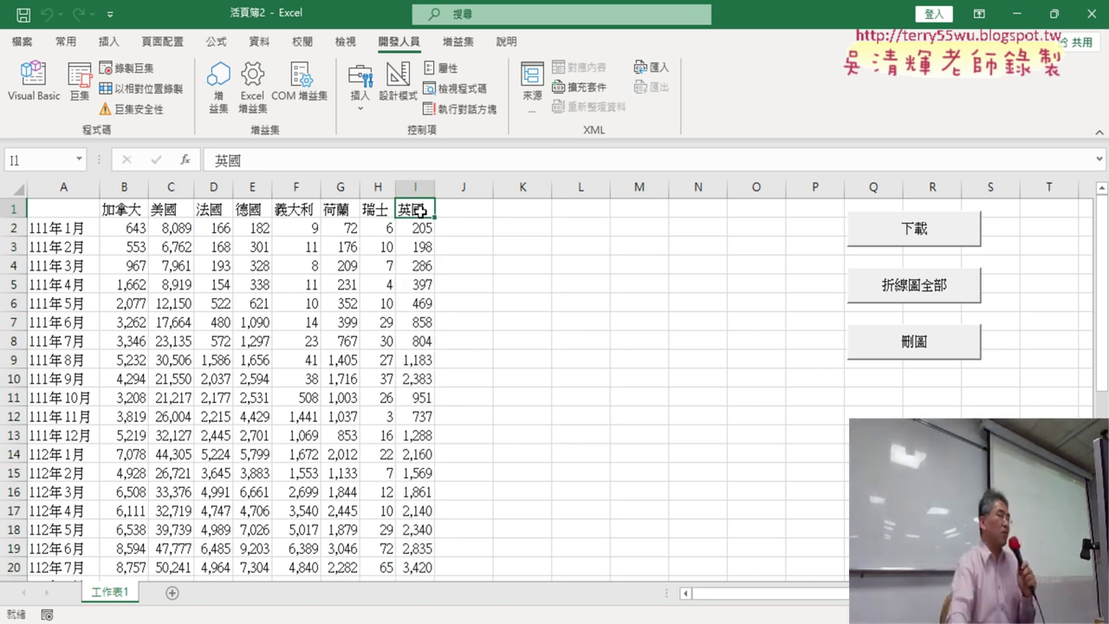
click(19, 66)
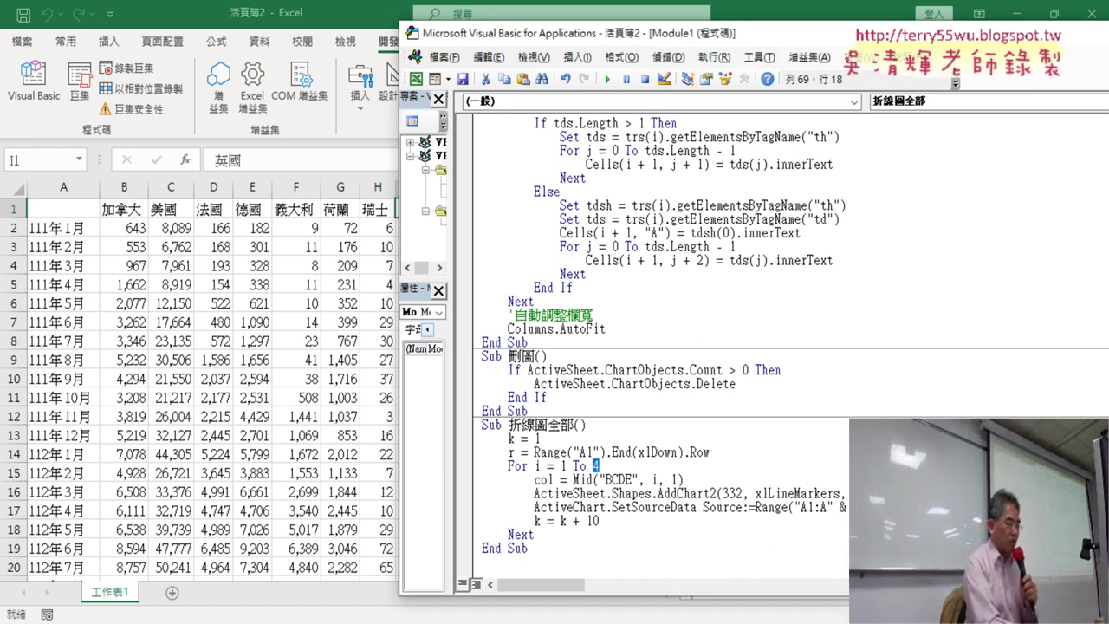
- Change the 折線圖全部 loop's upper bound from 4 to Range("B1").End(xlToRight).Column
text(3)
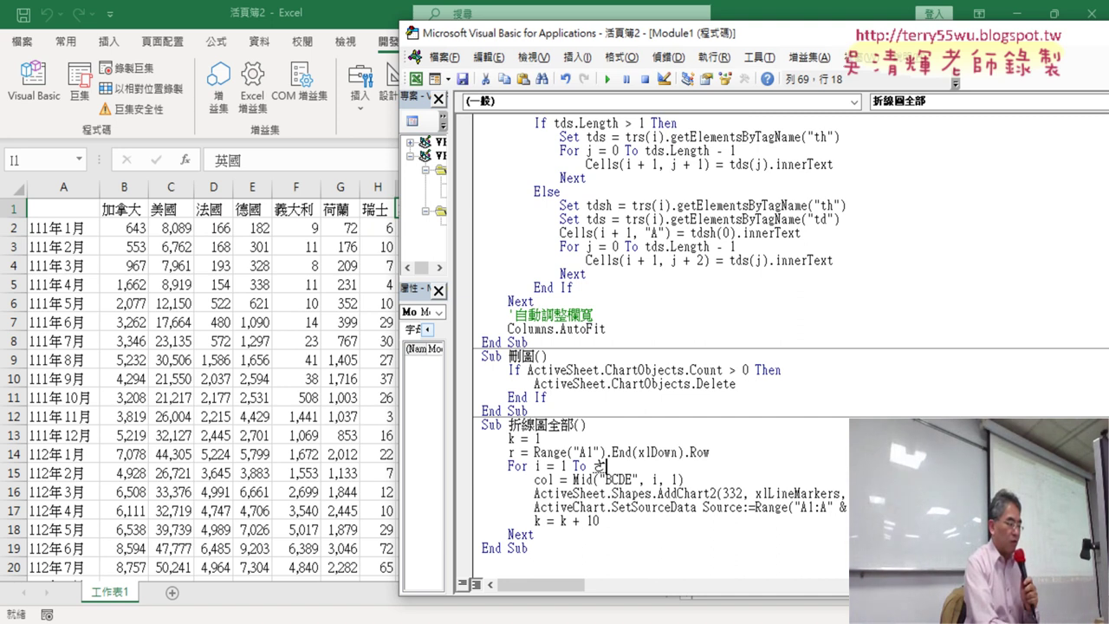
text(ra)
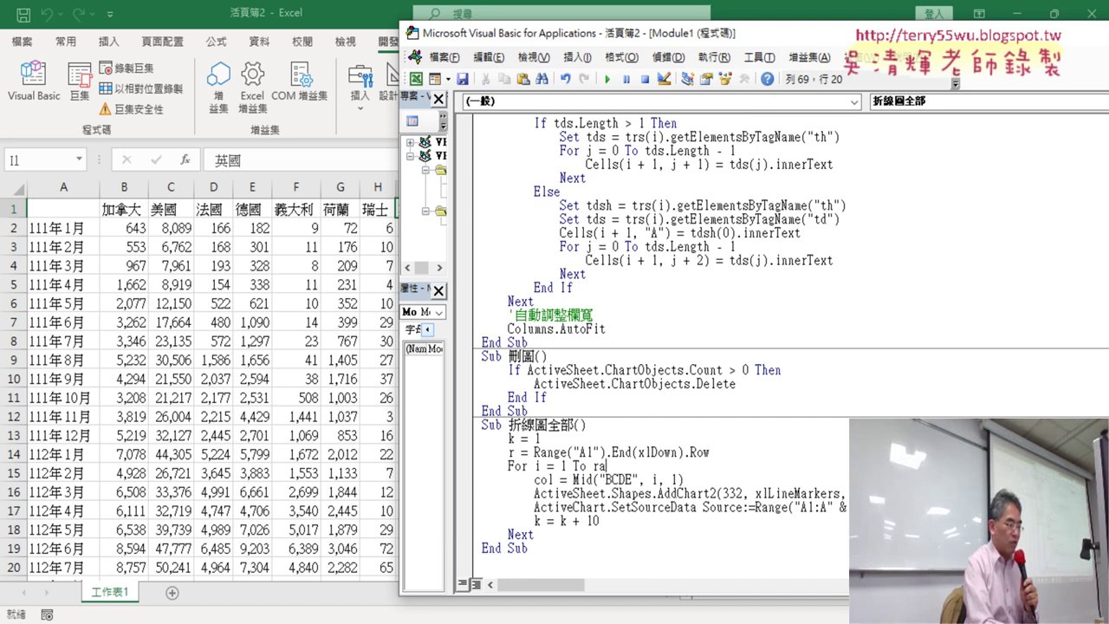
text(nge("B)
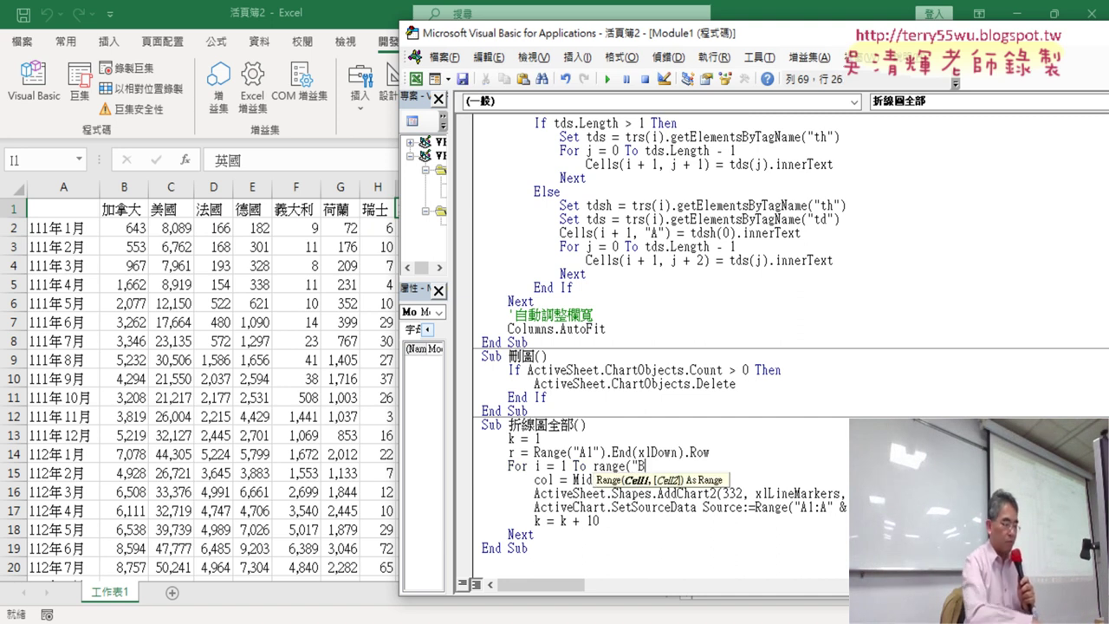
text(1"))
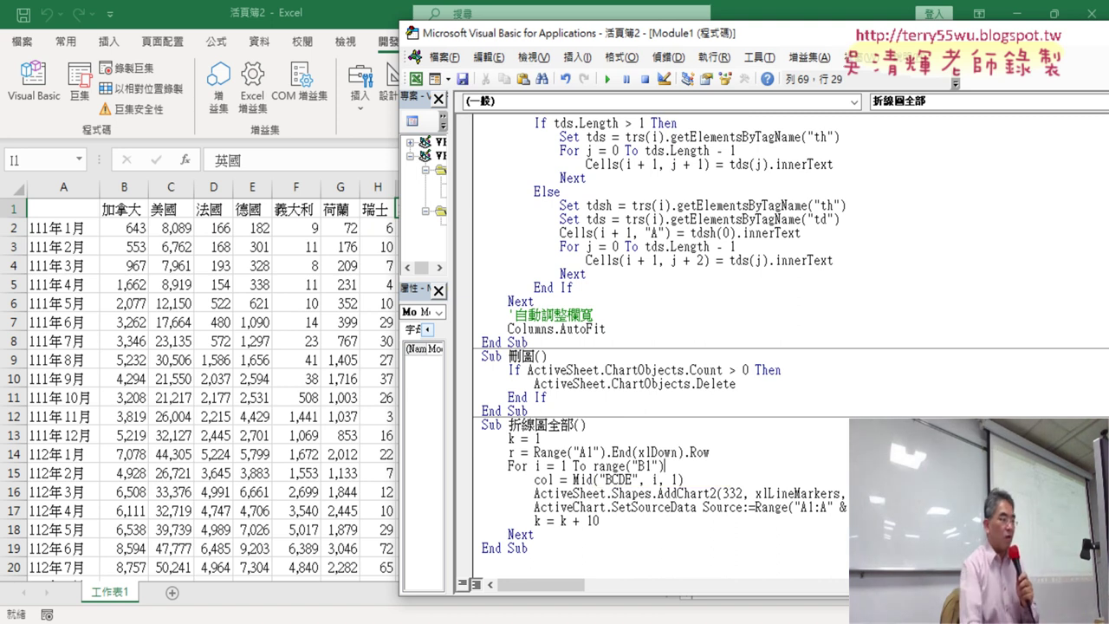
text(.)
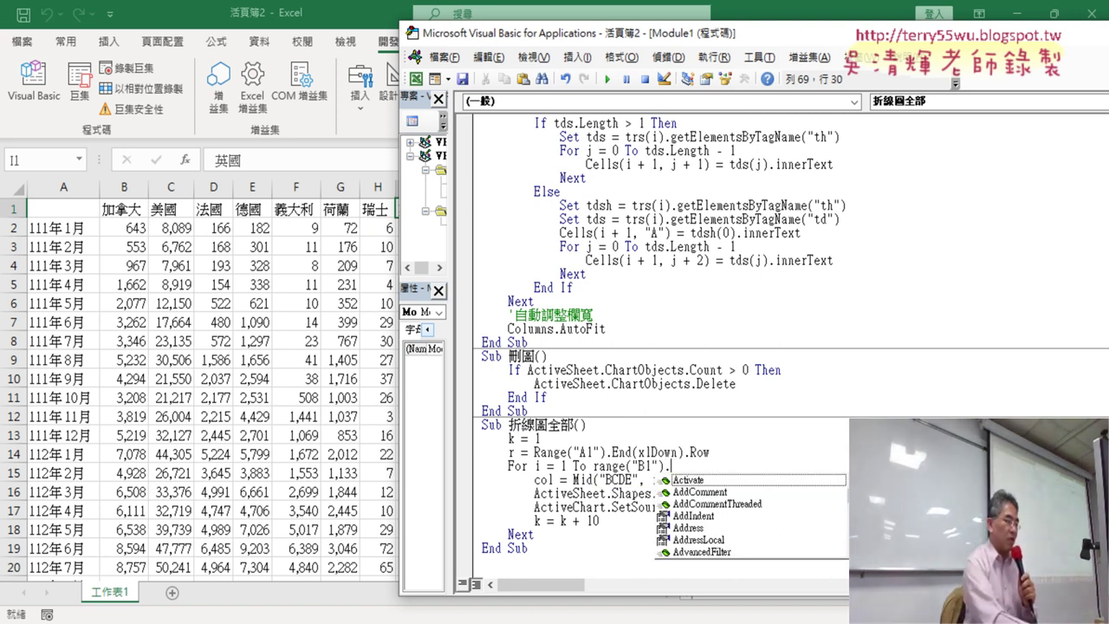
text(End )
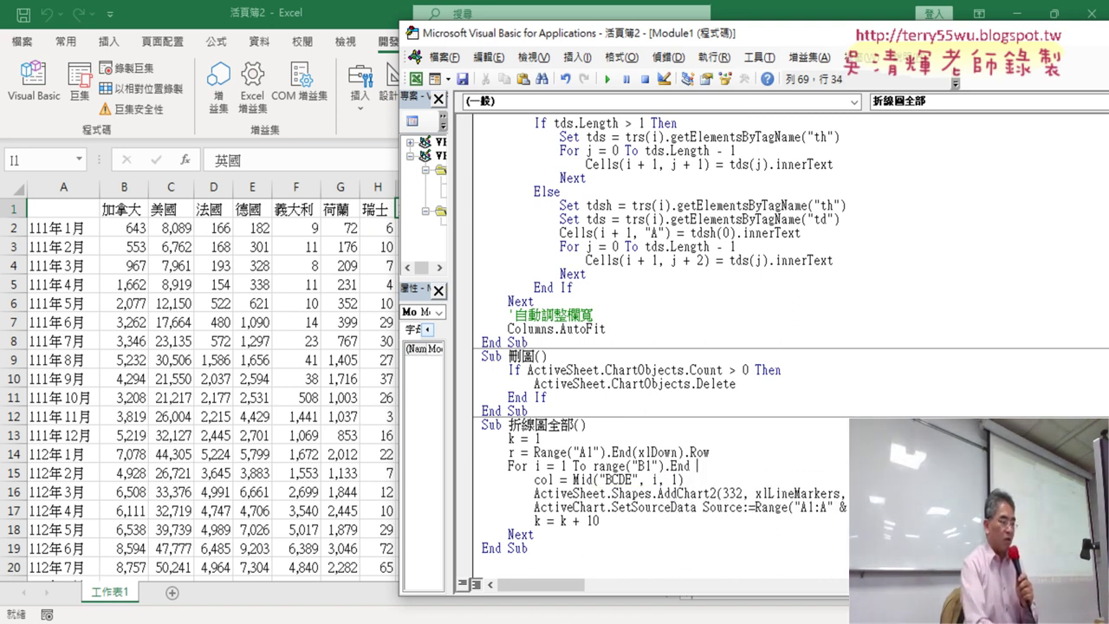
text(()
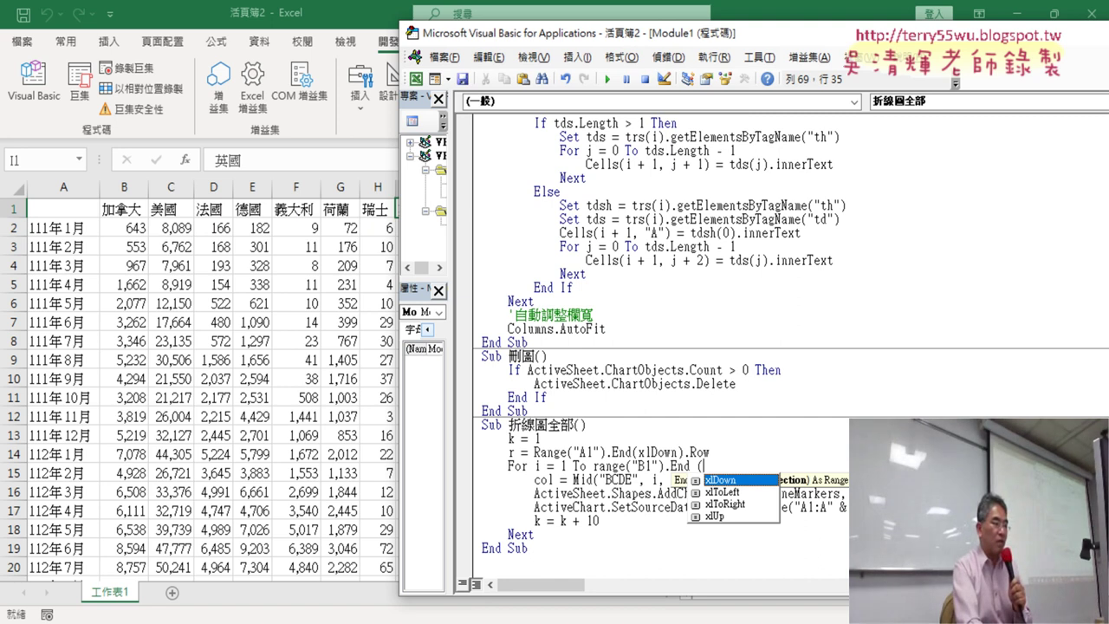
key(Down)
key(Down)
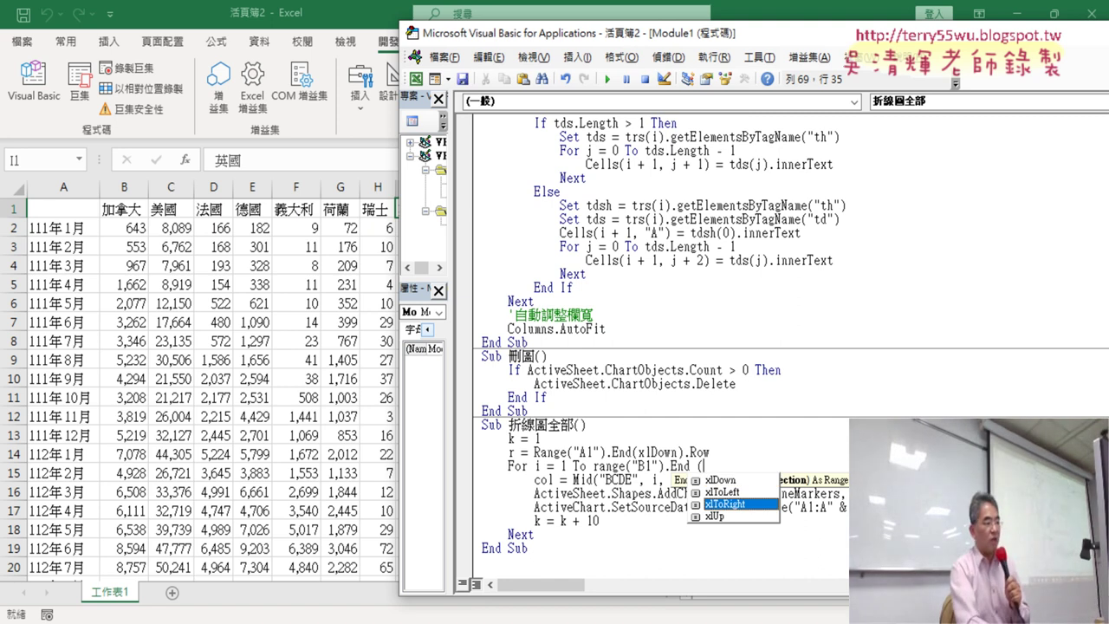
key(space)
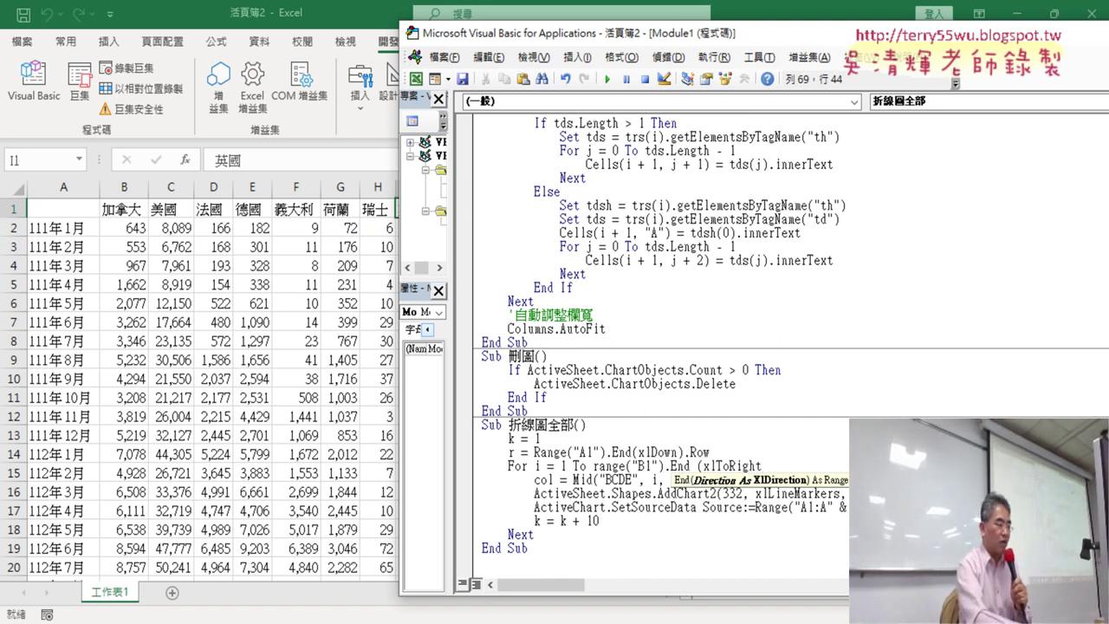
text().)
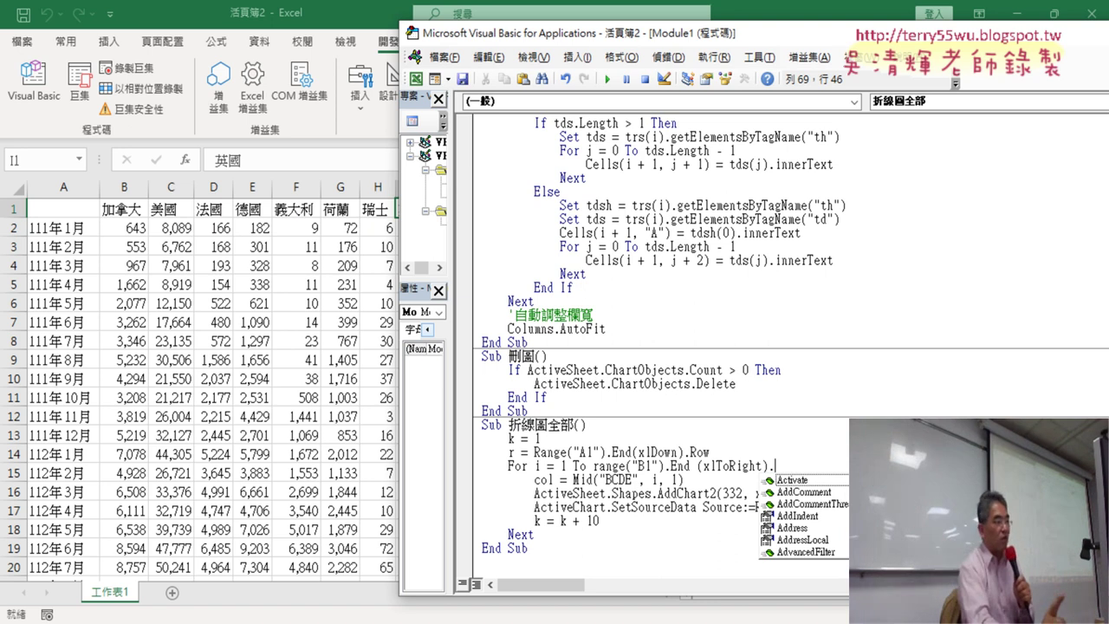
text(c)
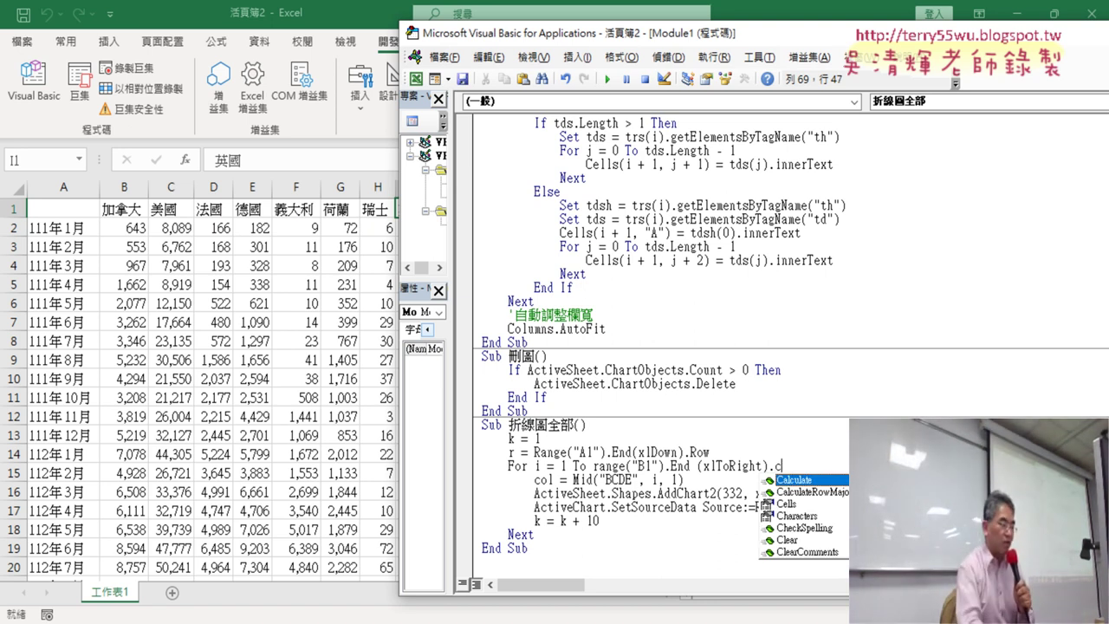
text(o)
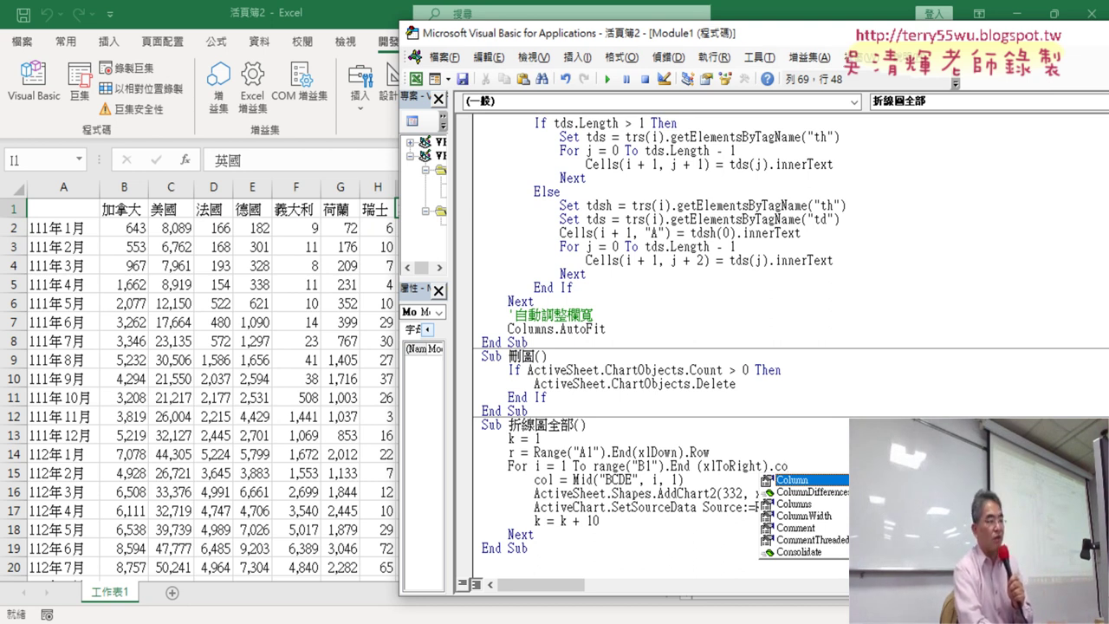
key(space)
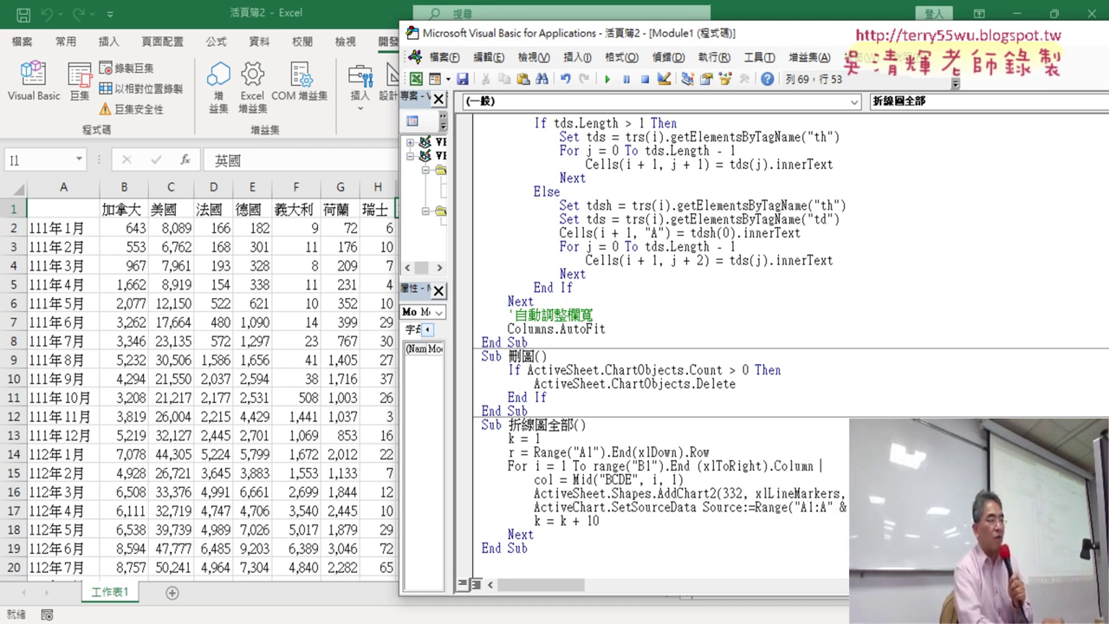
click(805, 506)
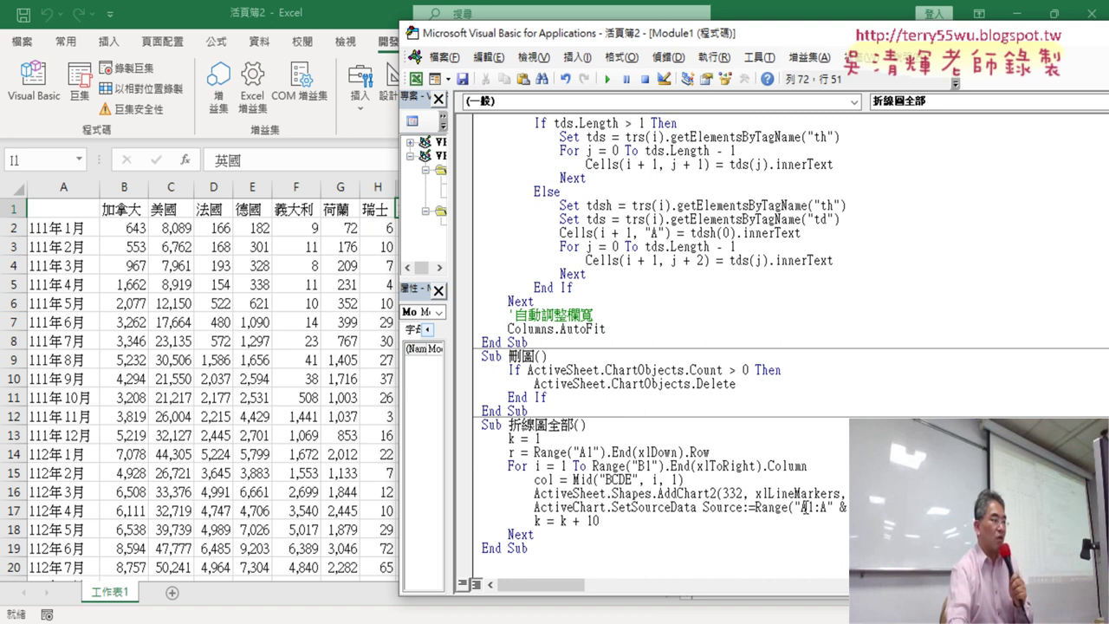
- Set a breakpoint on the For line and run 折線圖全部 to see its bound evaluates to 9
drag(808, 468, 594, 468)
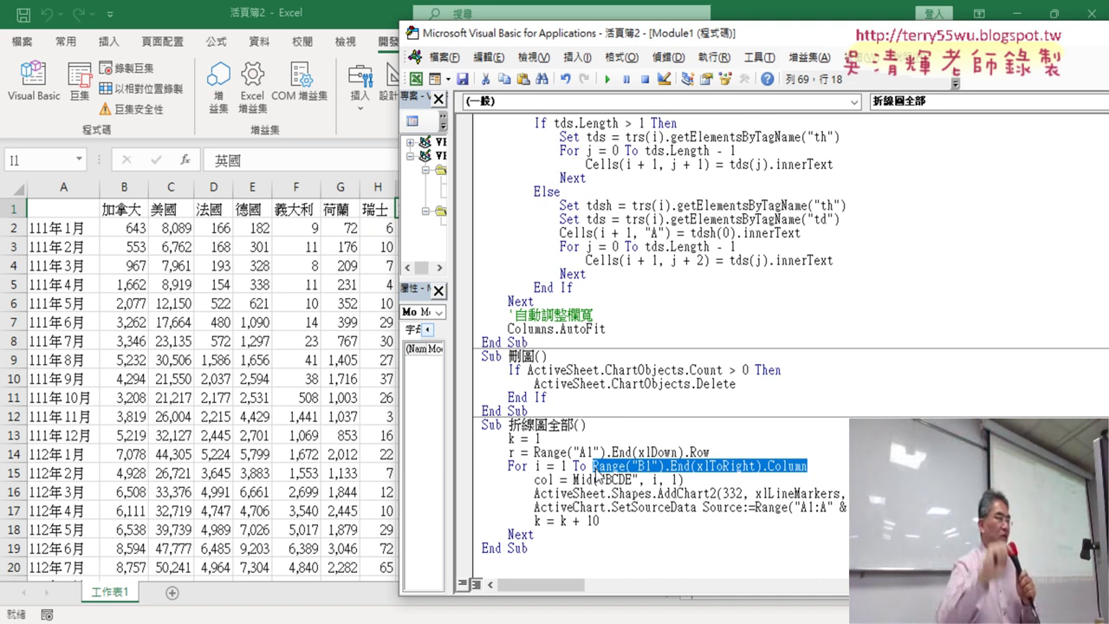
click(642, 479)
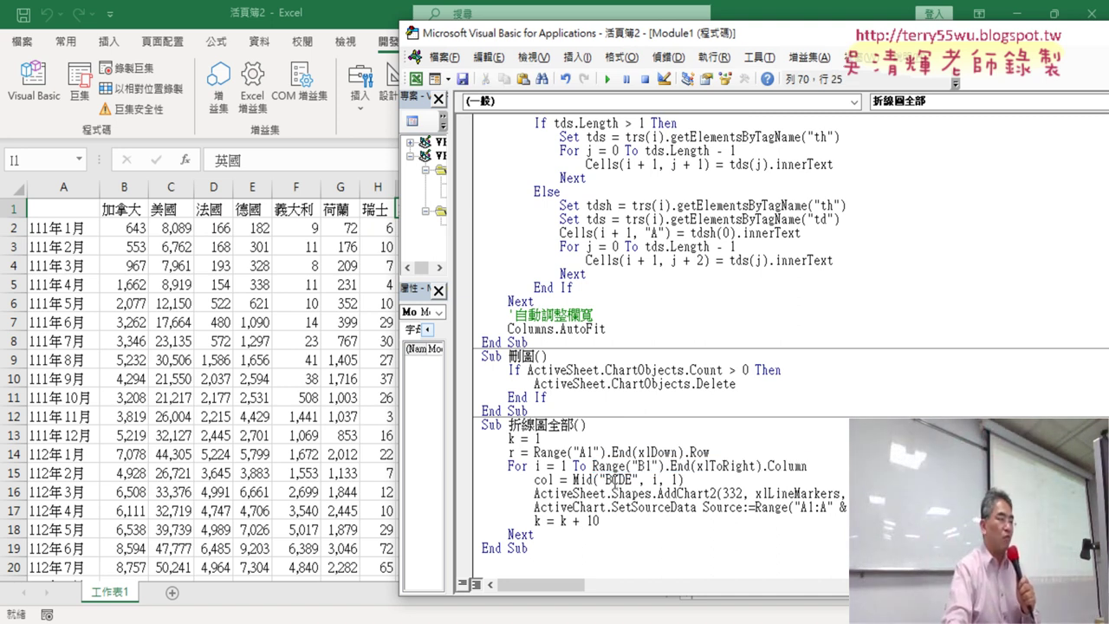
drag(594, 466, 811, 468)
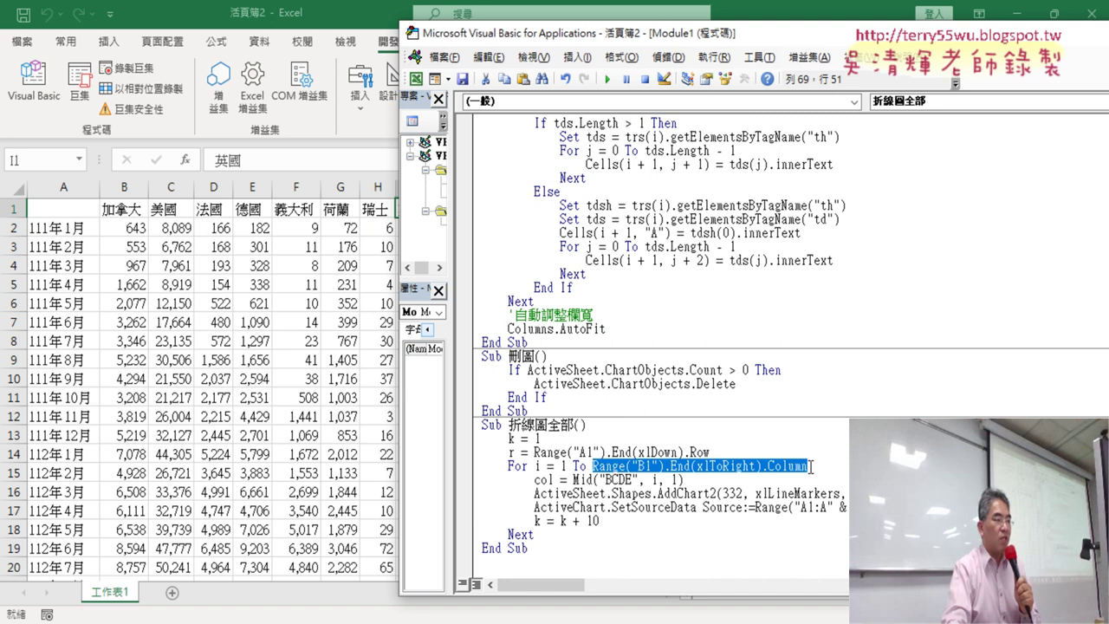
click(465, 466)
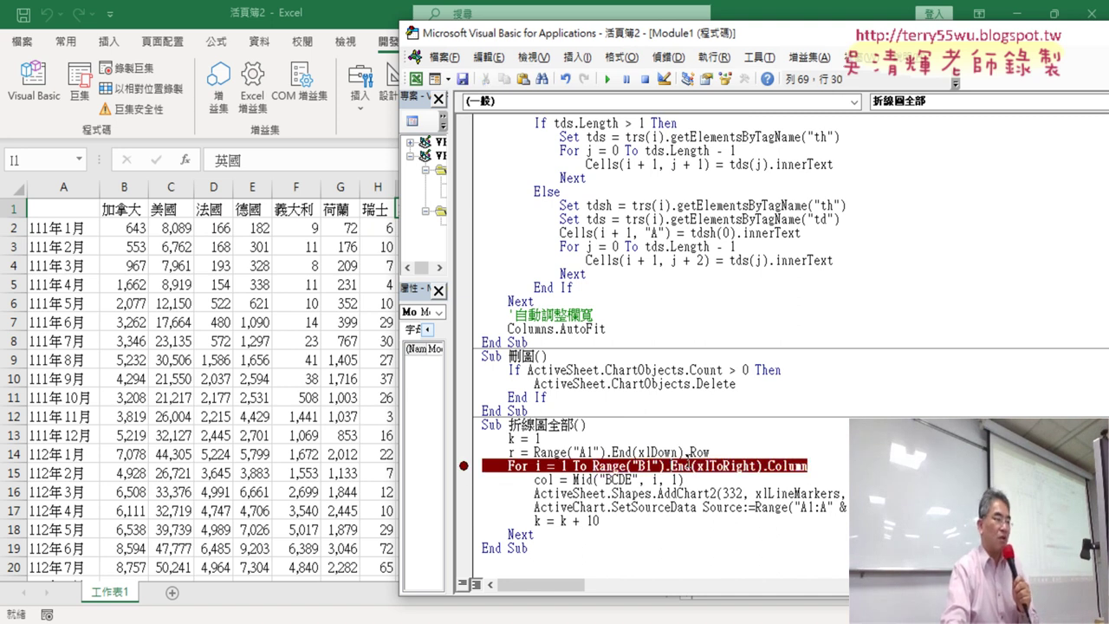
click(609, 79)
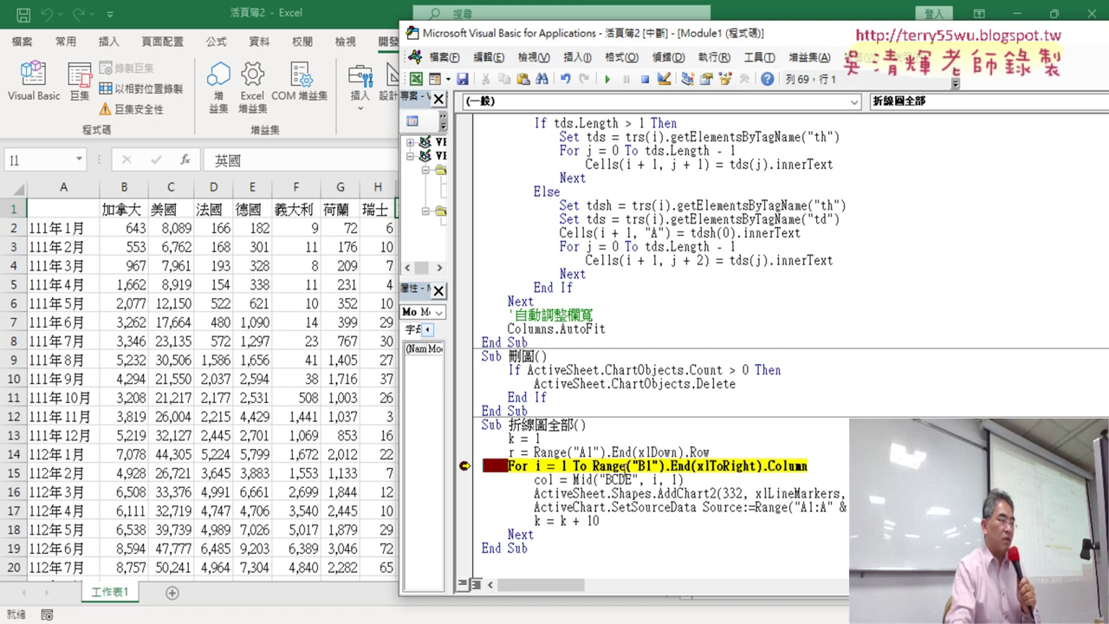
mouse_move(684, 466)
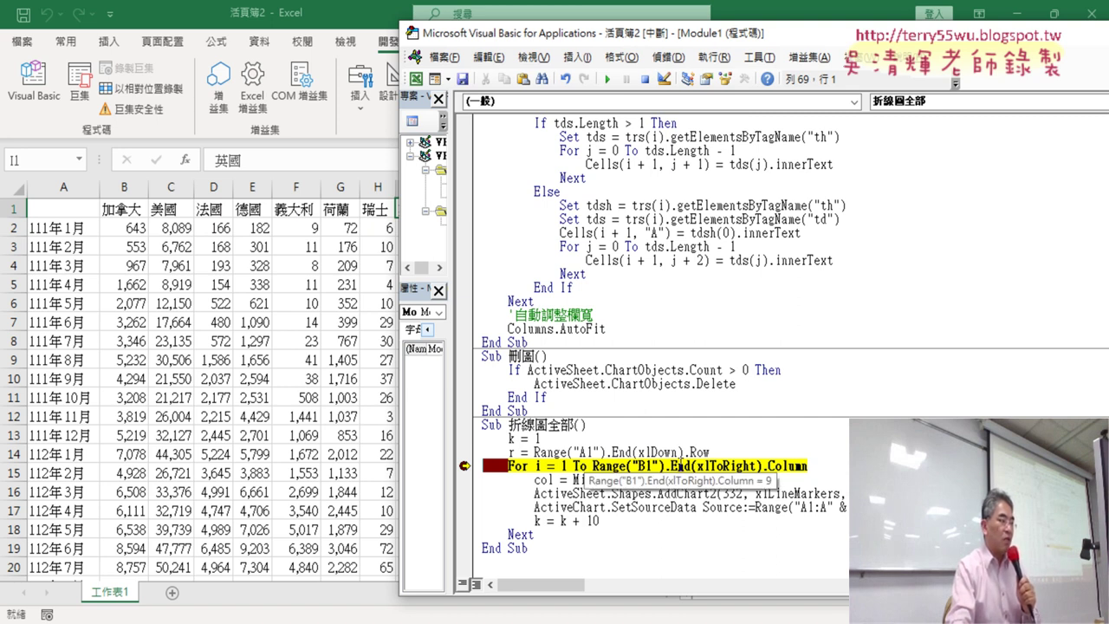
- Append - 1 so the loop bound reads Range("B1").End(xlToRight).Column - 1
click(808, 466)
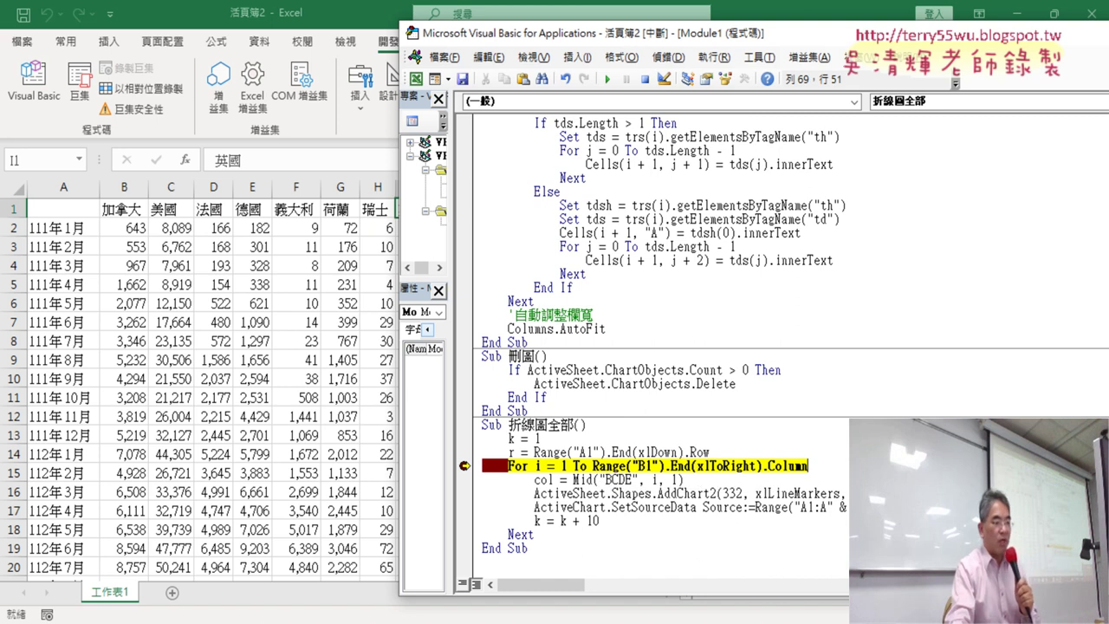
text(-)
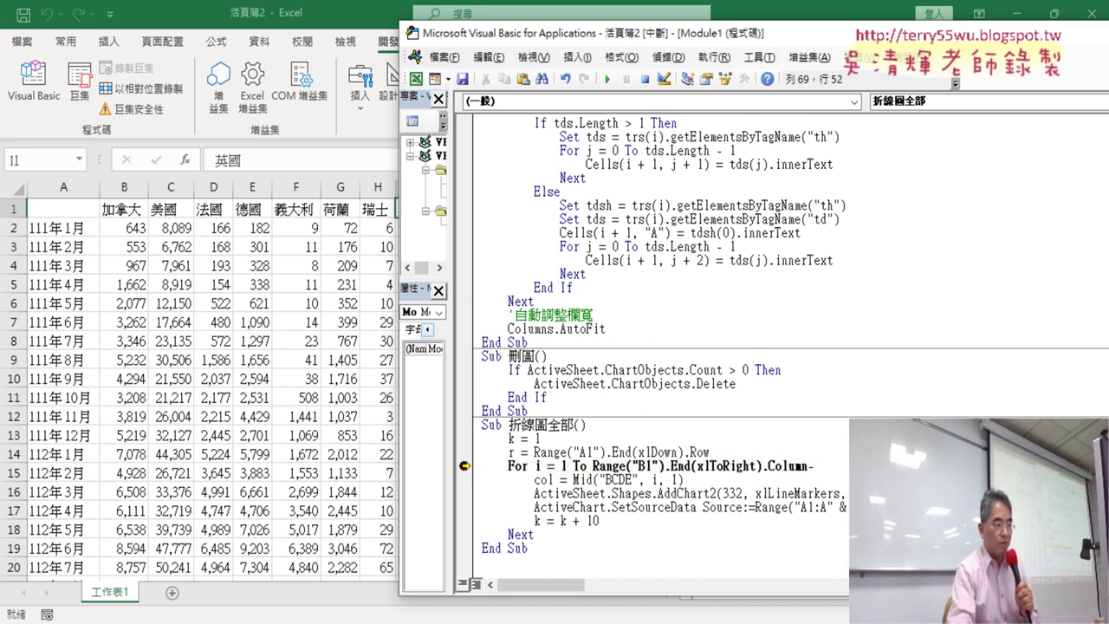
text(1)
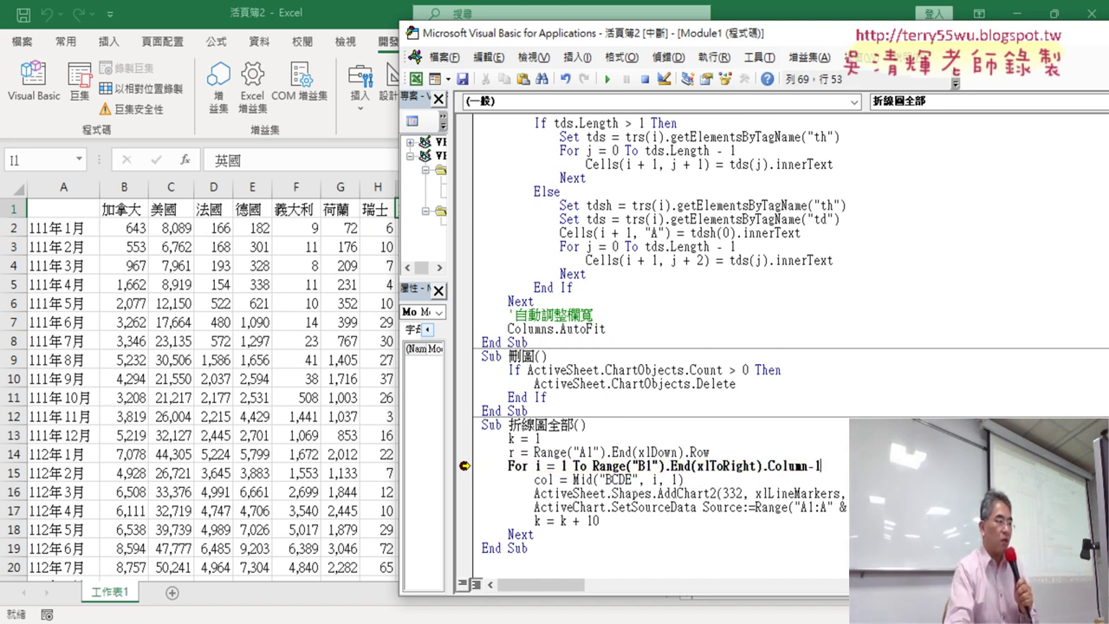
click(879, 347)
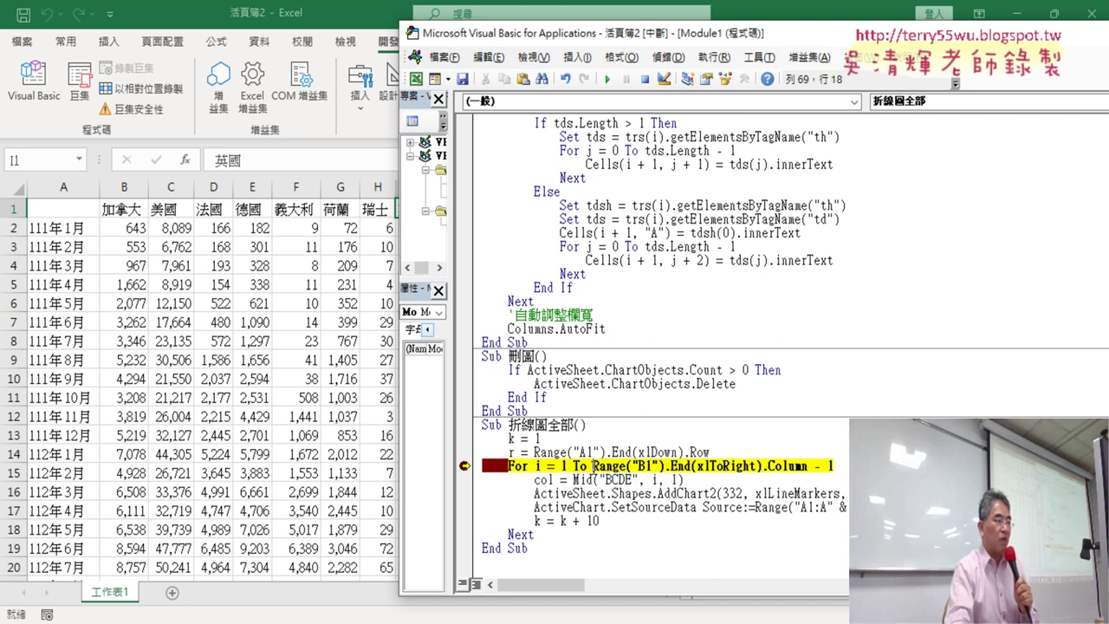
drag(592, 465, 839, 468)
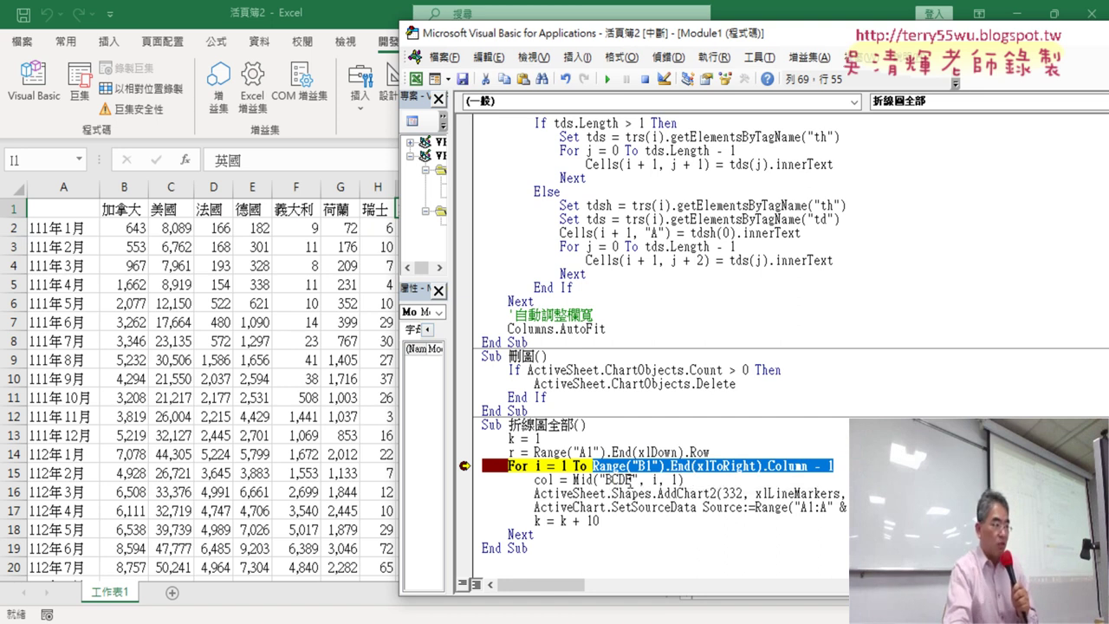
click(630, 479)
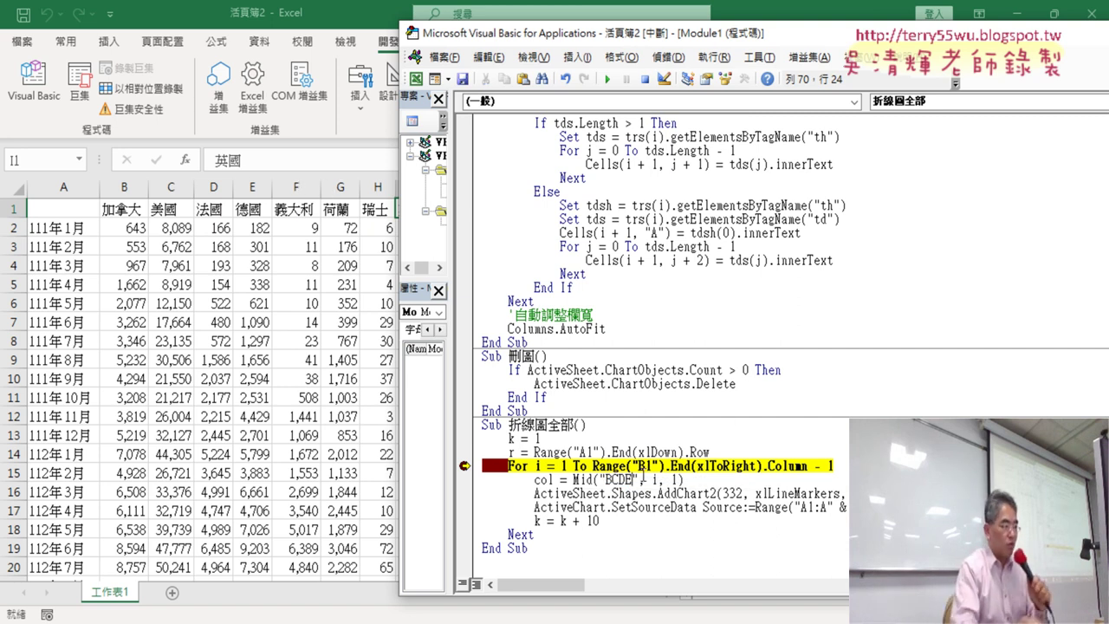
- Extend the Mid column-letter string from "BCDE" to "BCDEFGHIJKL" and remove the For-loop breakpoint
text(F)
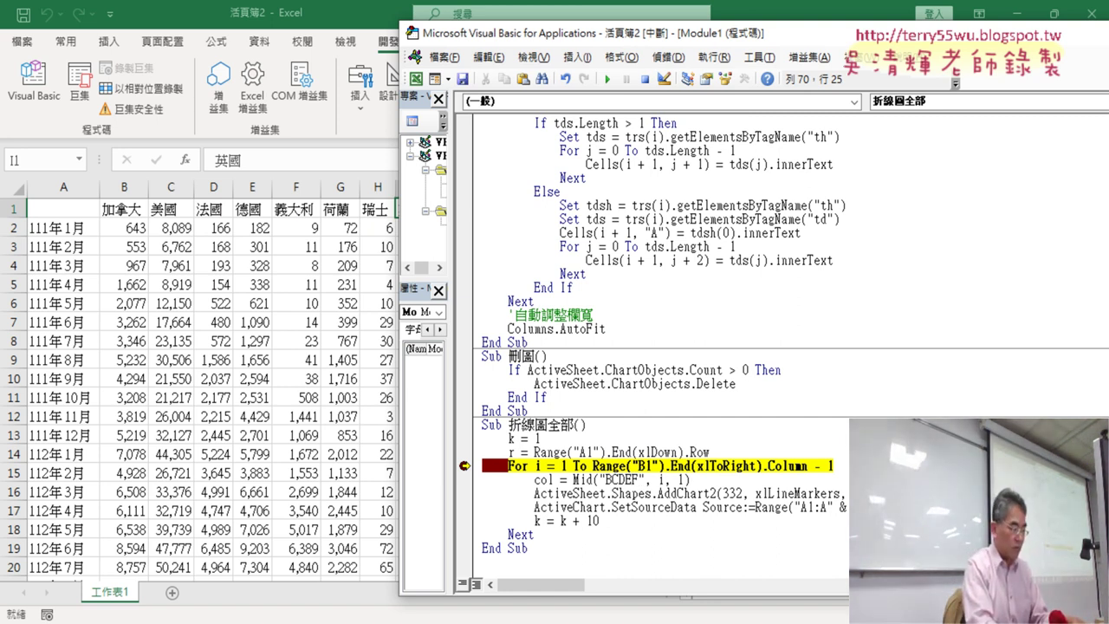
text(HI)
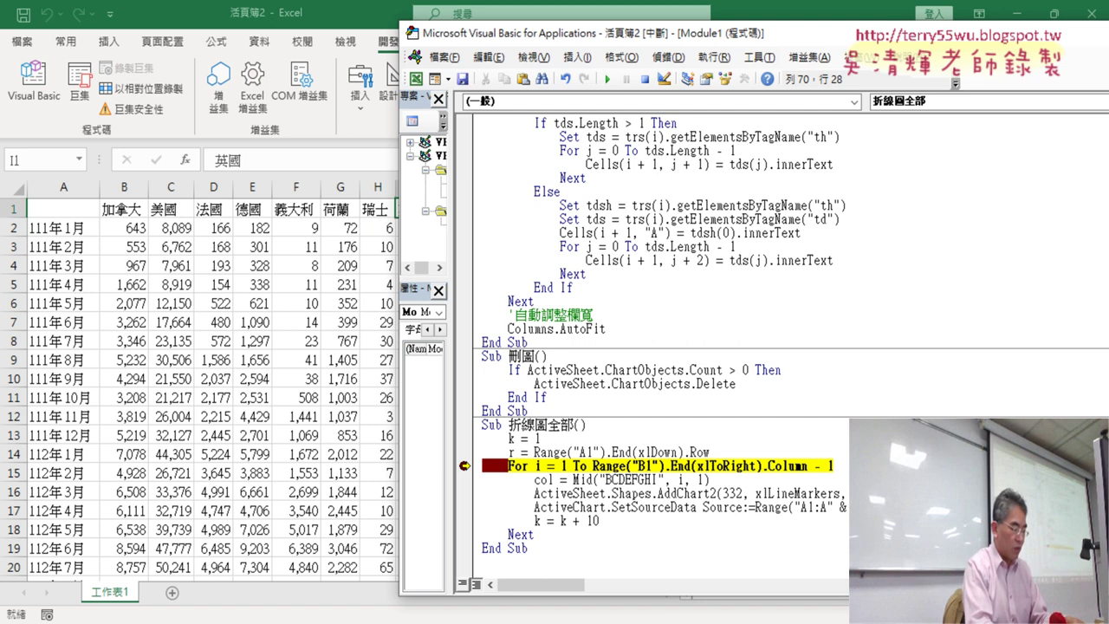
text(J)
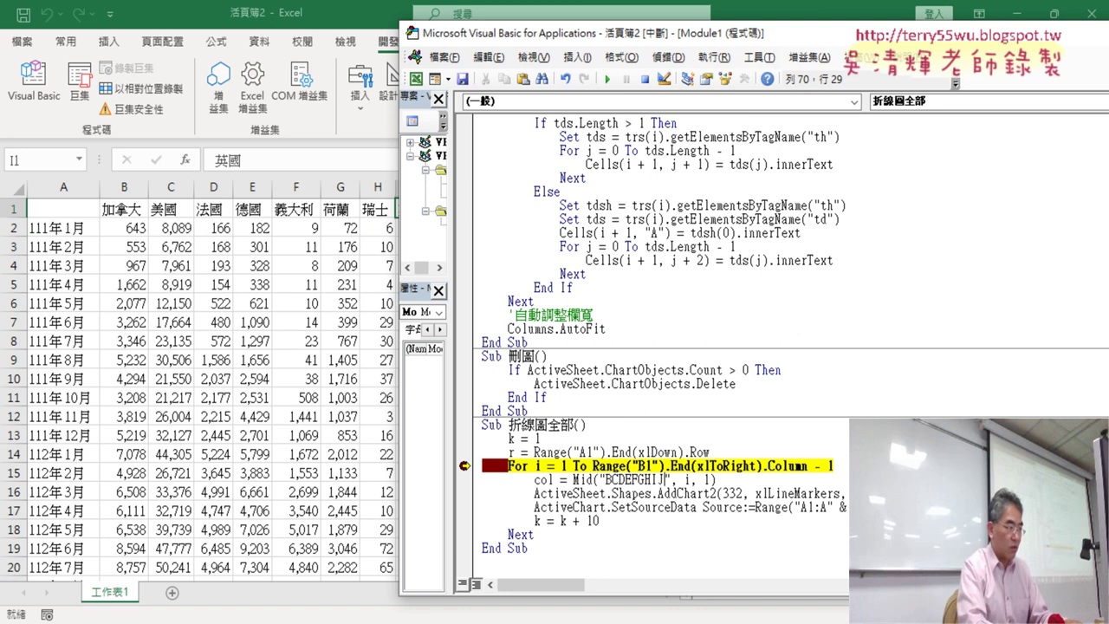
text(KL)
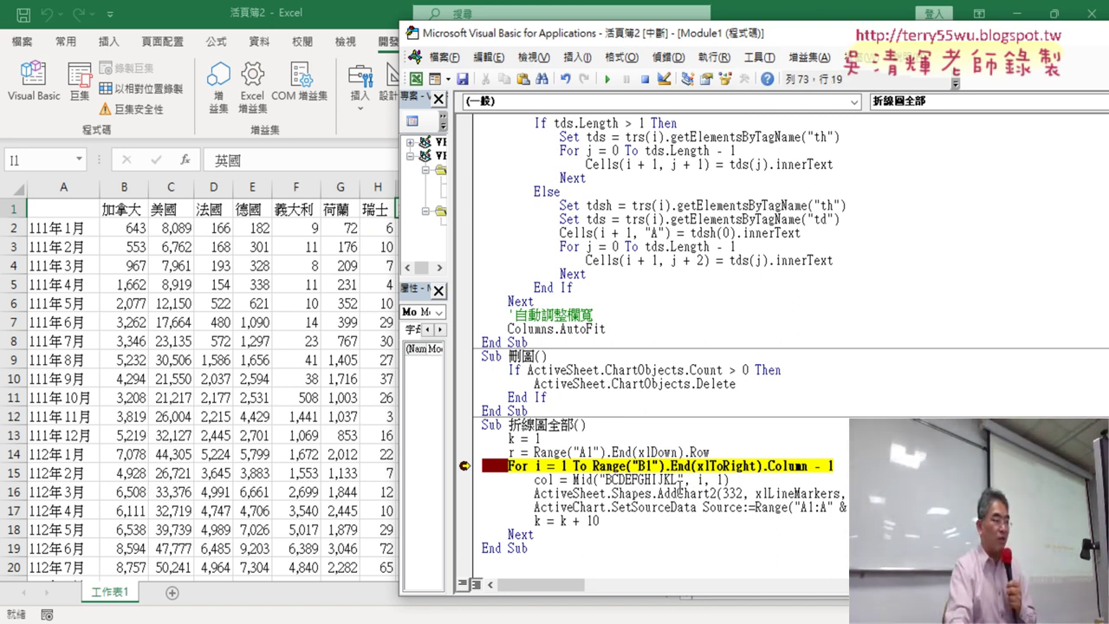
drag(677, 479, 604, 479)
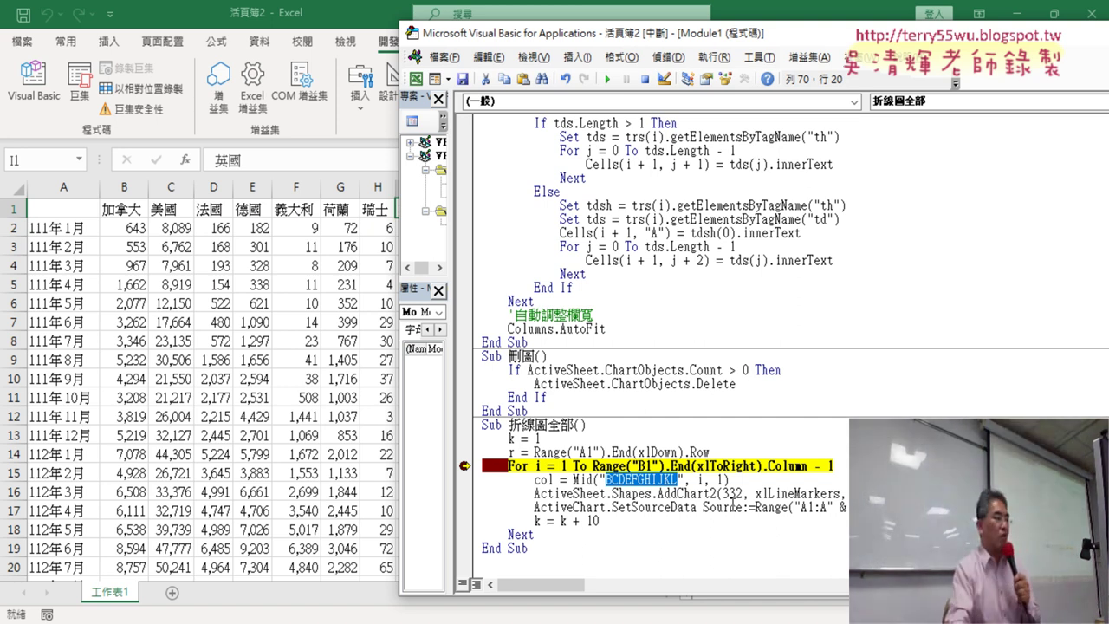
click(468, 463)
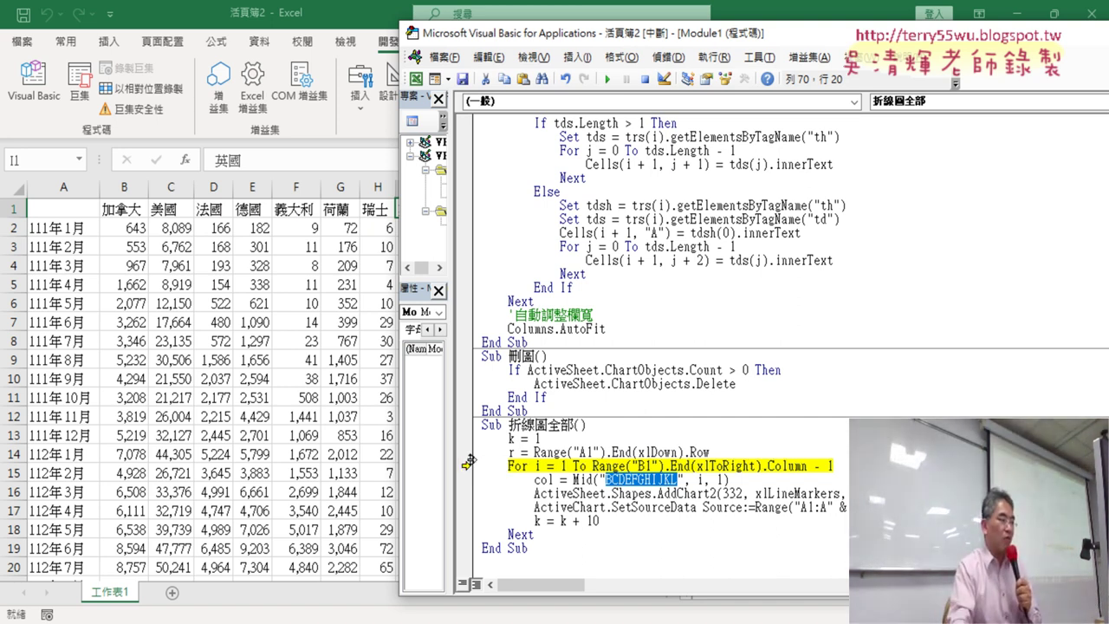
- Resume the 折線圖全部 macro and review the line charts drawn for all eight countries
click(607, 79)
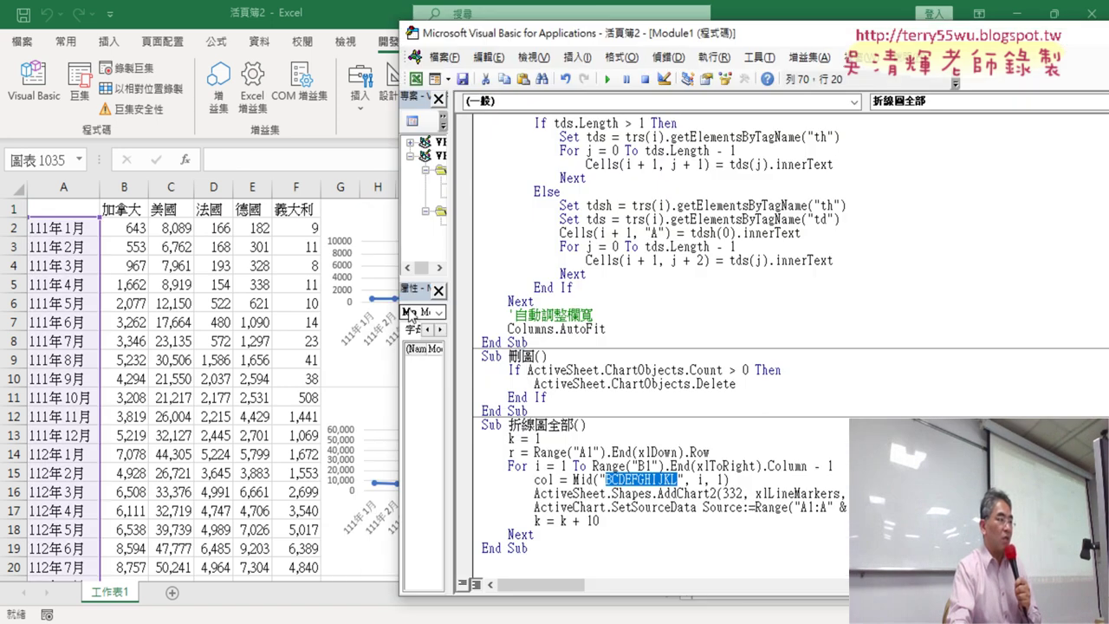
click(193, 319)
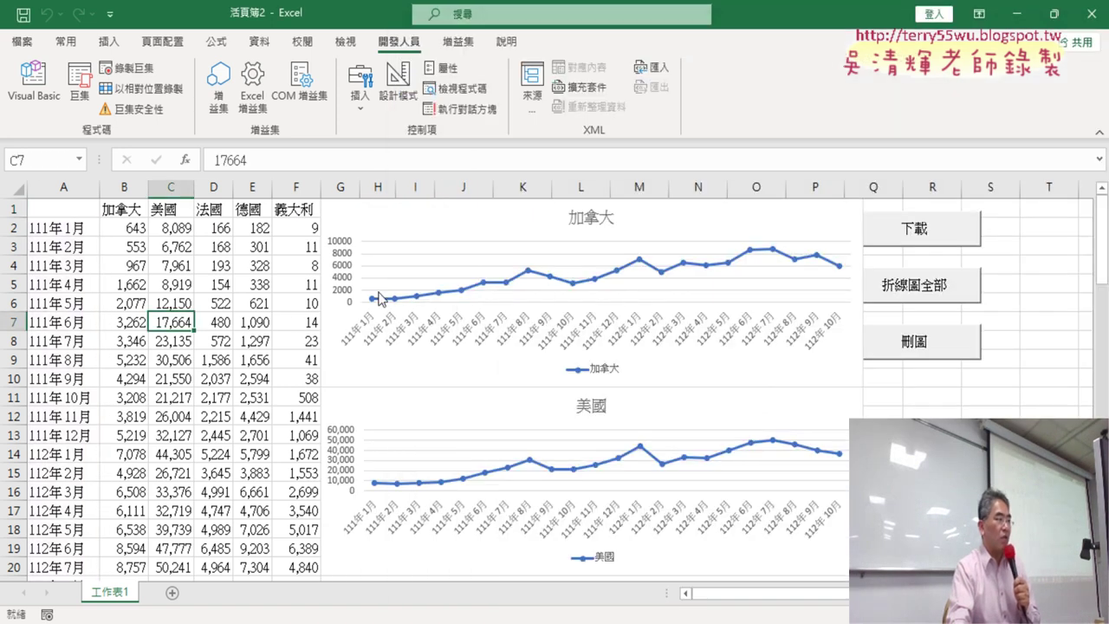
scroll(416, 314, down, 2)
scroll(416, 315, down, 3)
scroll(416, 314, down, 3)
scroll(418, 317, down, 1)
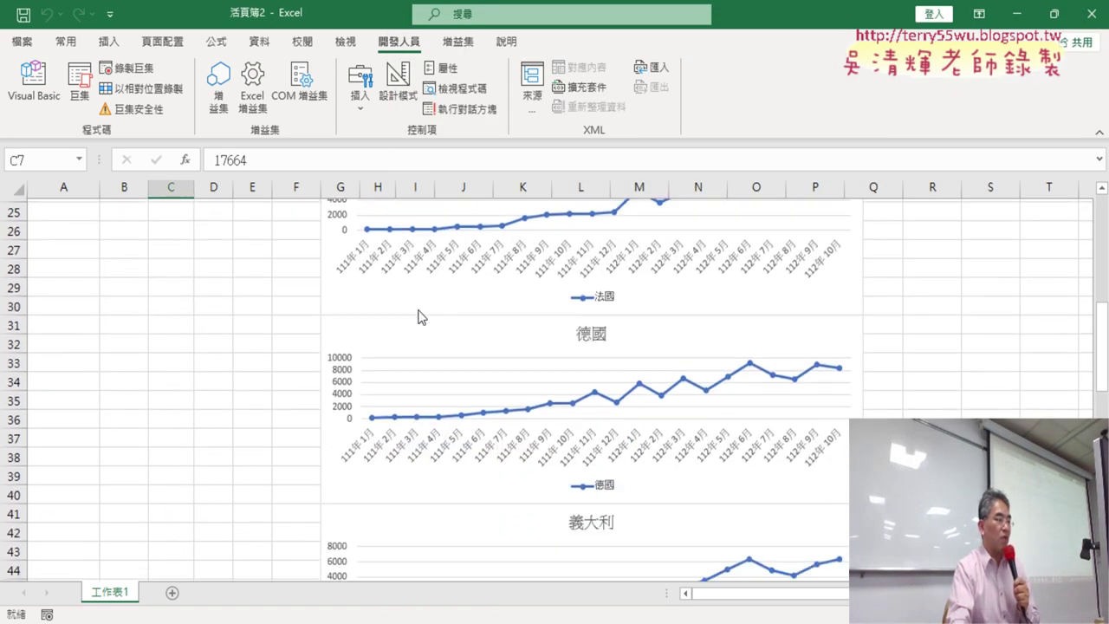
scroll(418, 317, down, 2)
scroll(418, 317, down, 2)
scroll(418, 317, down, 3)
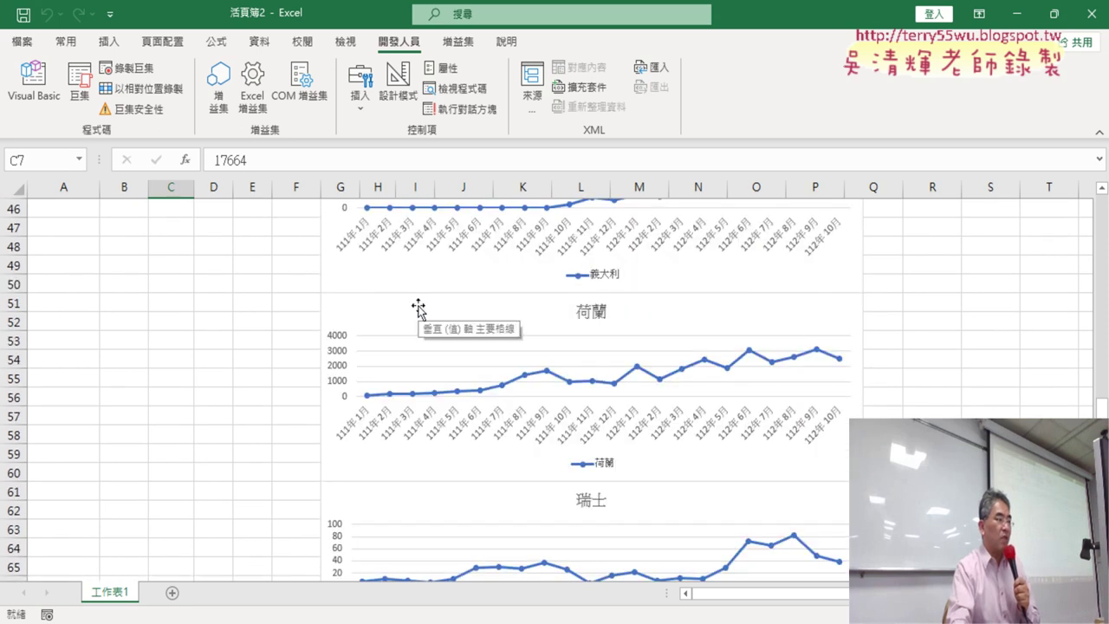
scroll(419, 309, down, 1)
scroll(416, 304, down, 2)
scroll(418, 305, down, 1)
scroll(429, 322, down, 1)
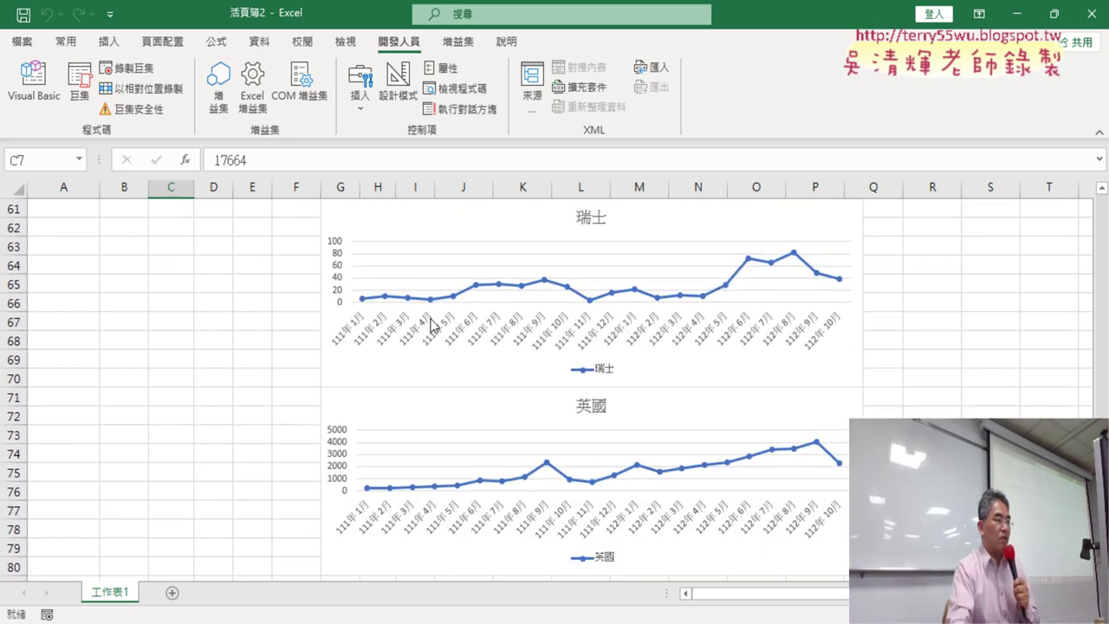
scroll(430, 324, down, 1)
scroll(427, 328, down, 1)
scroll(427, 327, up, 7)
scroll(427, 328, up, 8)
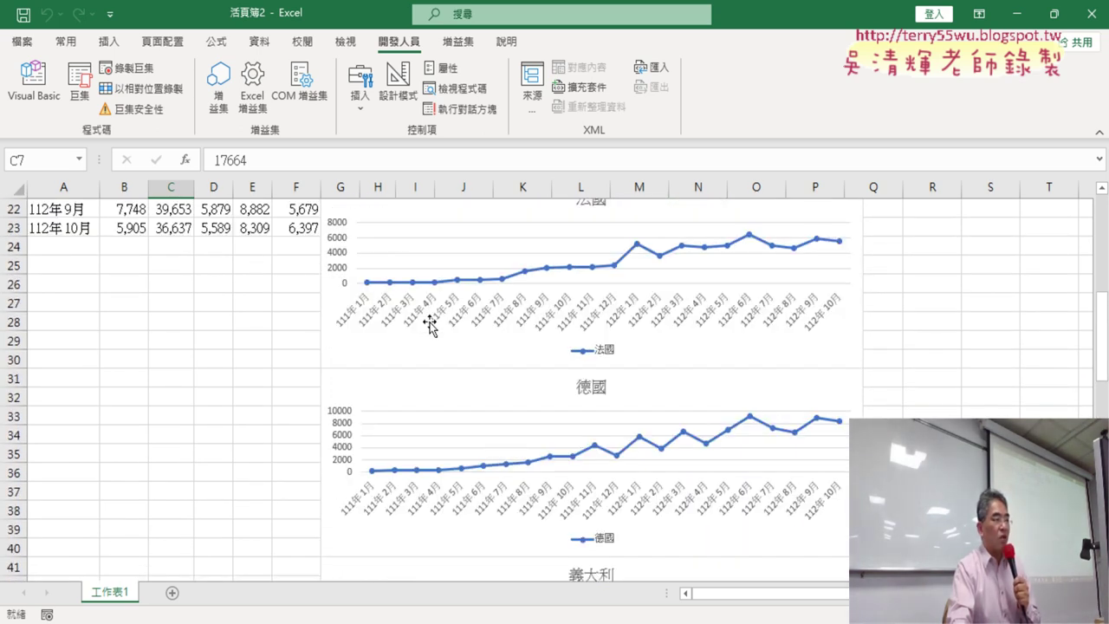
scroll(430, 325, up, 7)
- Clear the charts with 刪圖, then assign the 下載亞洲 macro to the 下載 button
click(953, 347)
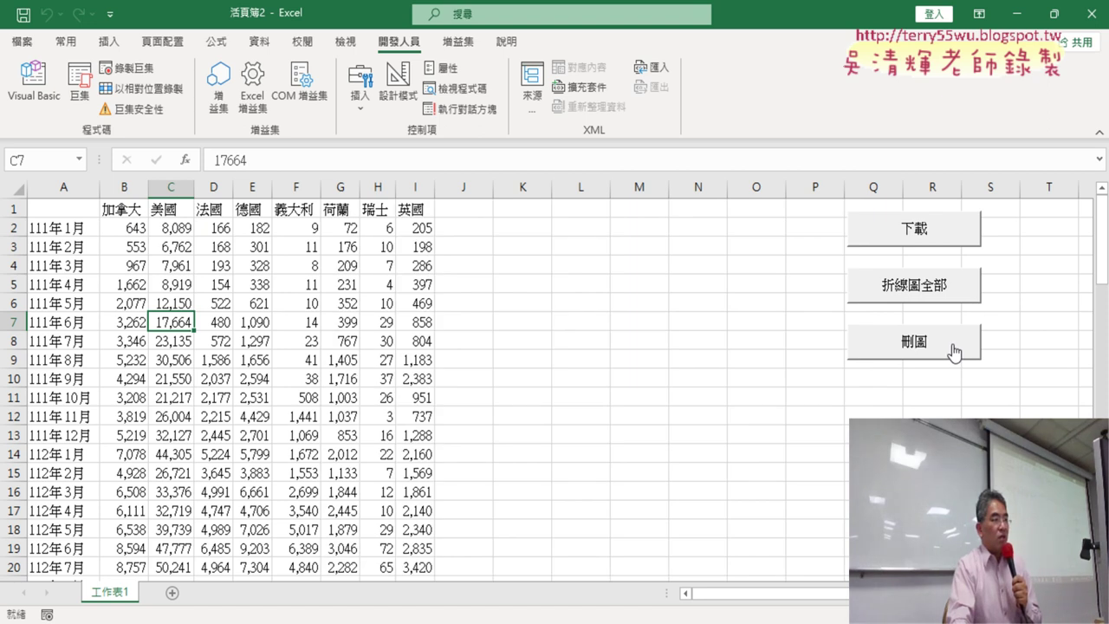
right_click(916, 234)
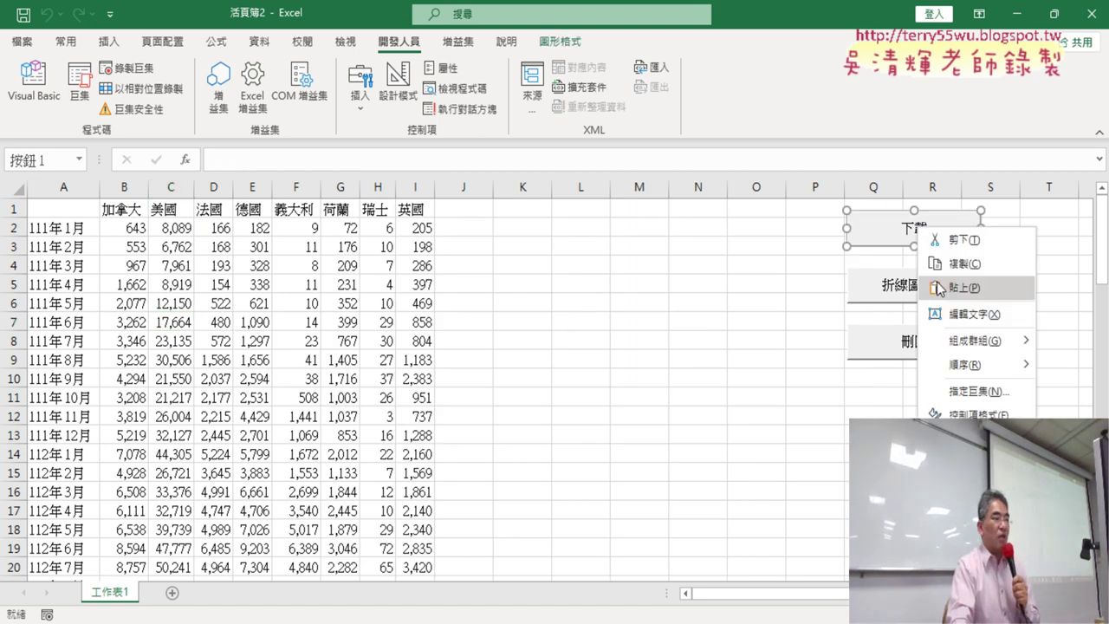
click(944, 396)
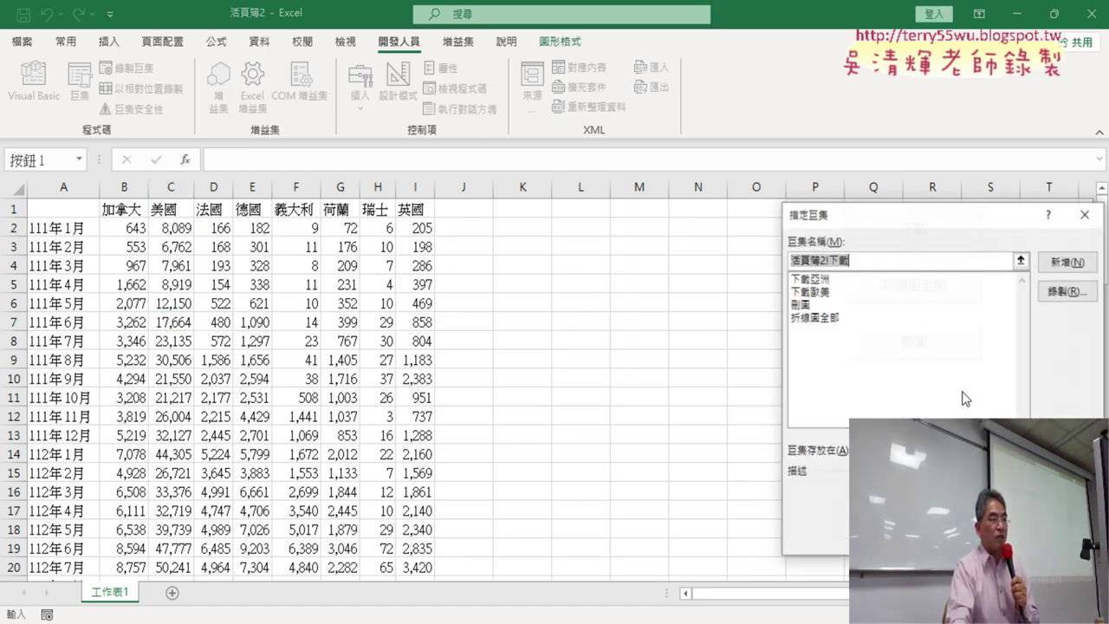
click(823, 279)
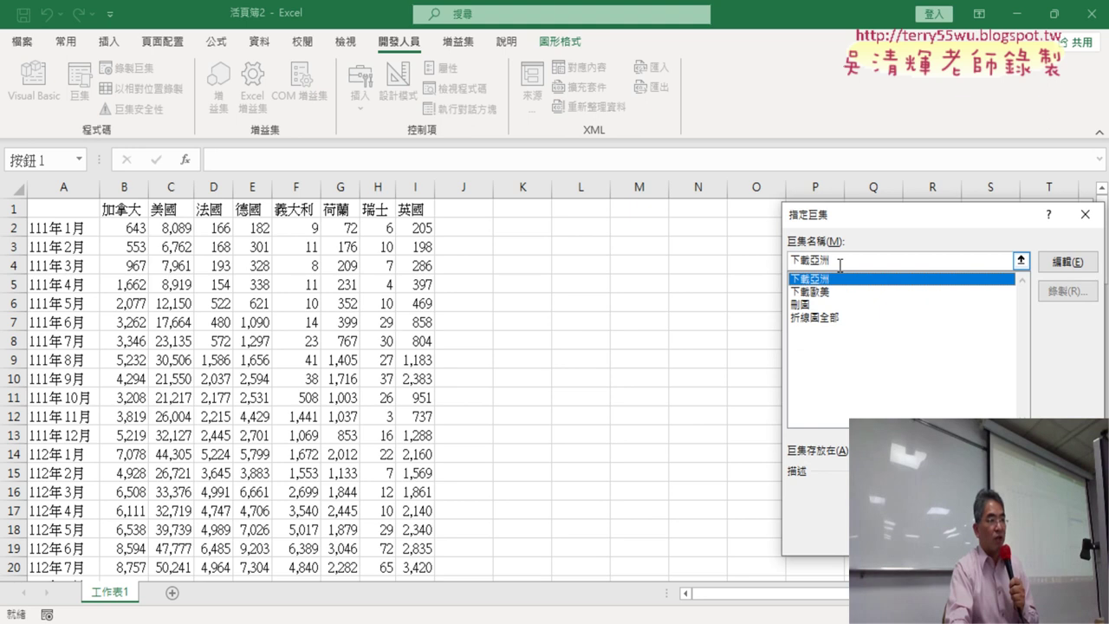
double_click(840, 264)
right_click(822, 257)
click(819, 297)
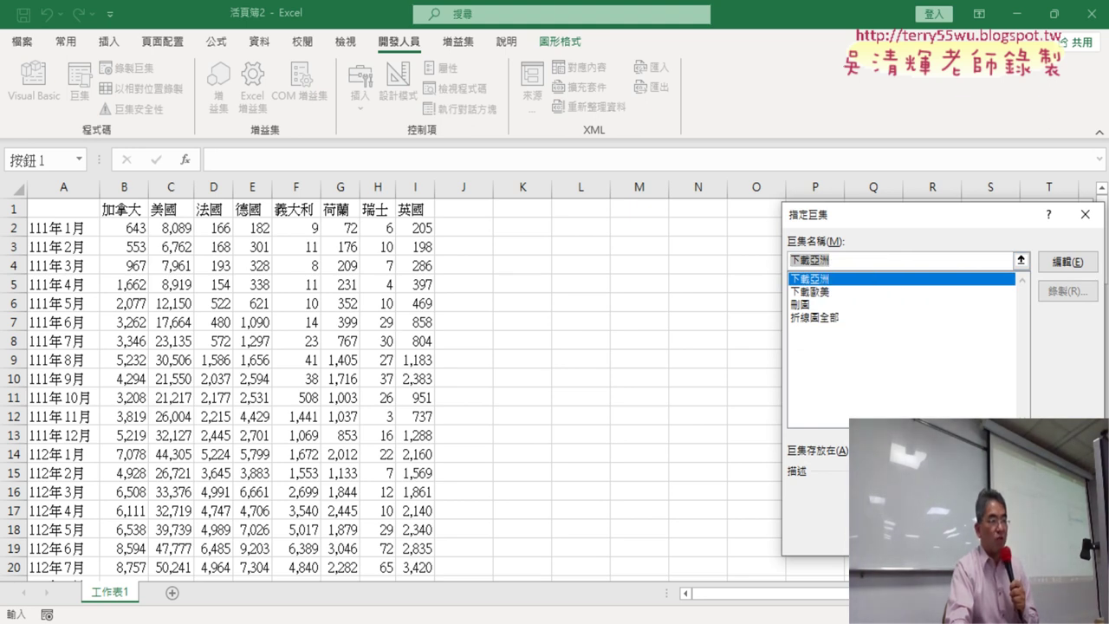
click(996, 535)
- Change the button's label to 下載亞洲
double_click(905, 227)
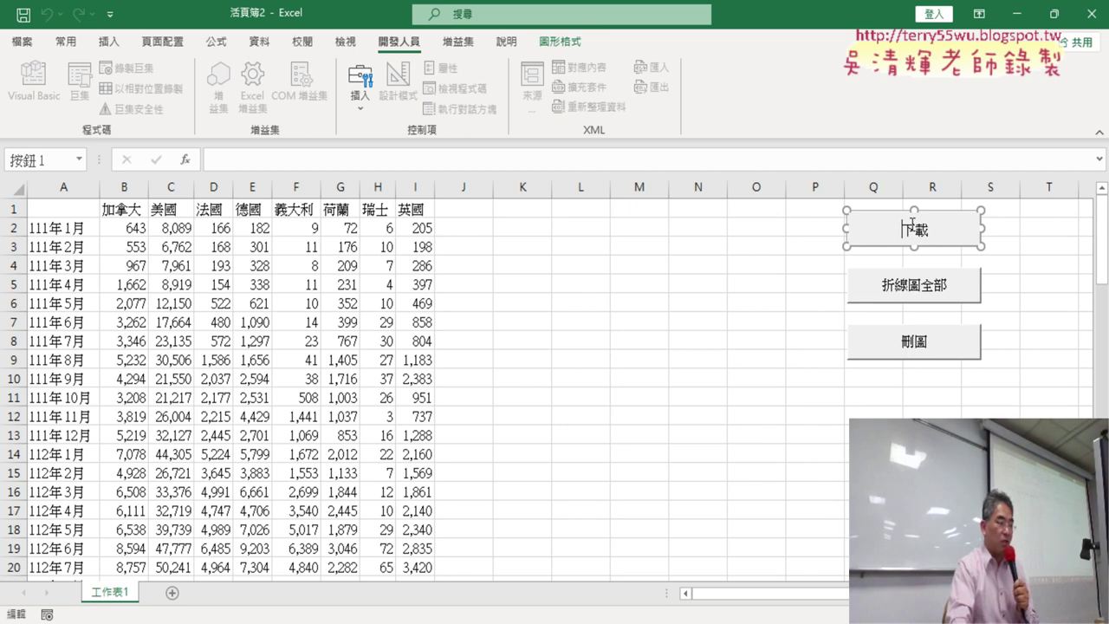
key(BackSpace)
text(下載亞洲)
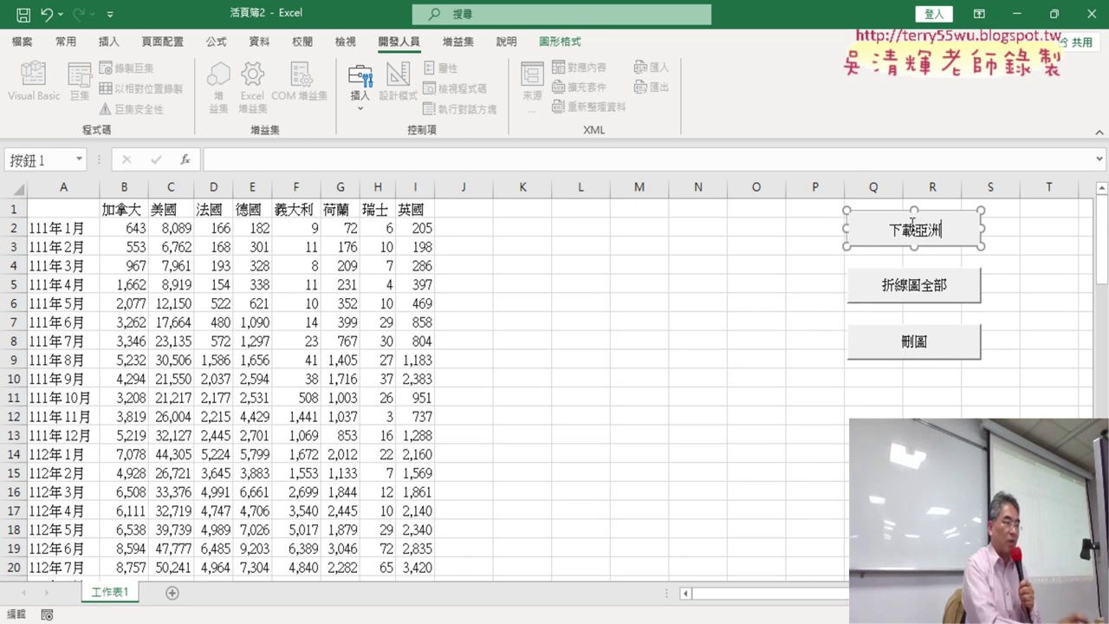
click(1035, 227)
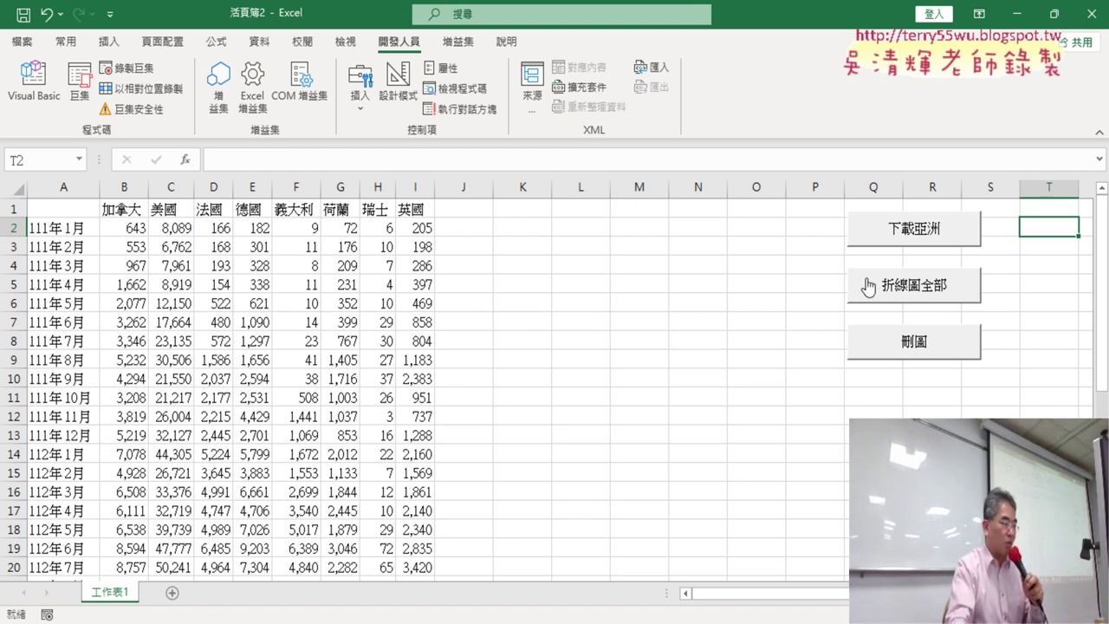
- Move the 折線圖全部 and 刪圖 buttons lower down the sheet
ctrl+click(869, 286)
ctrl+click(861, 341)
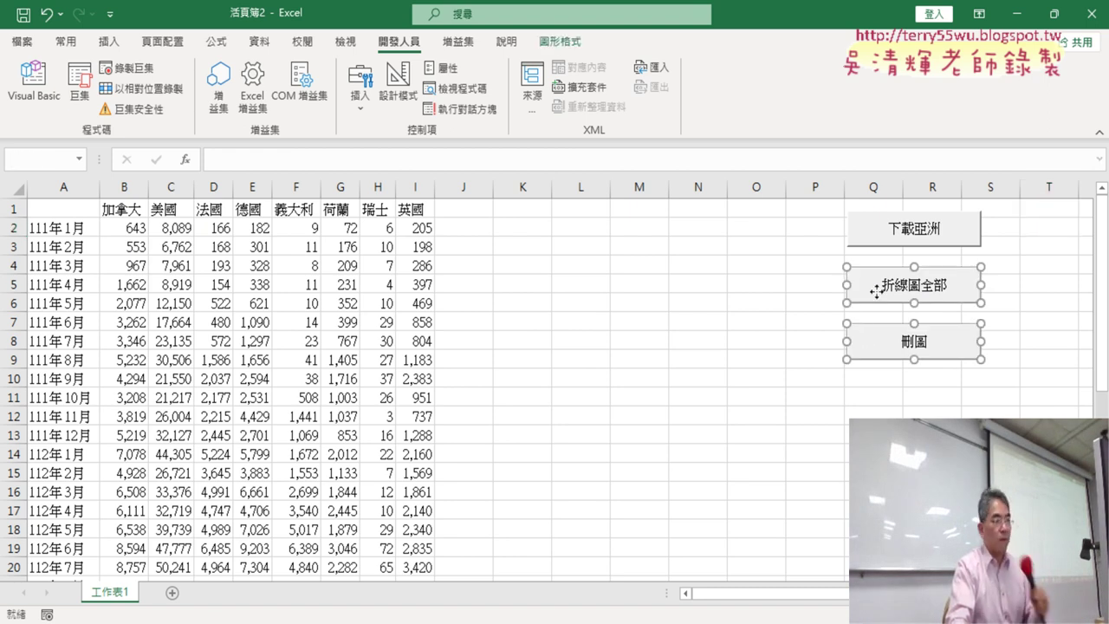
drag(874, 291, 874, 332)
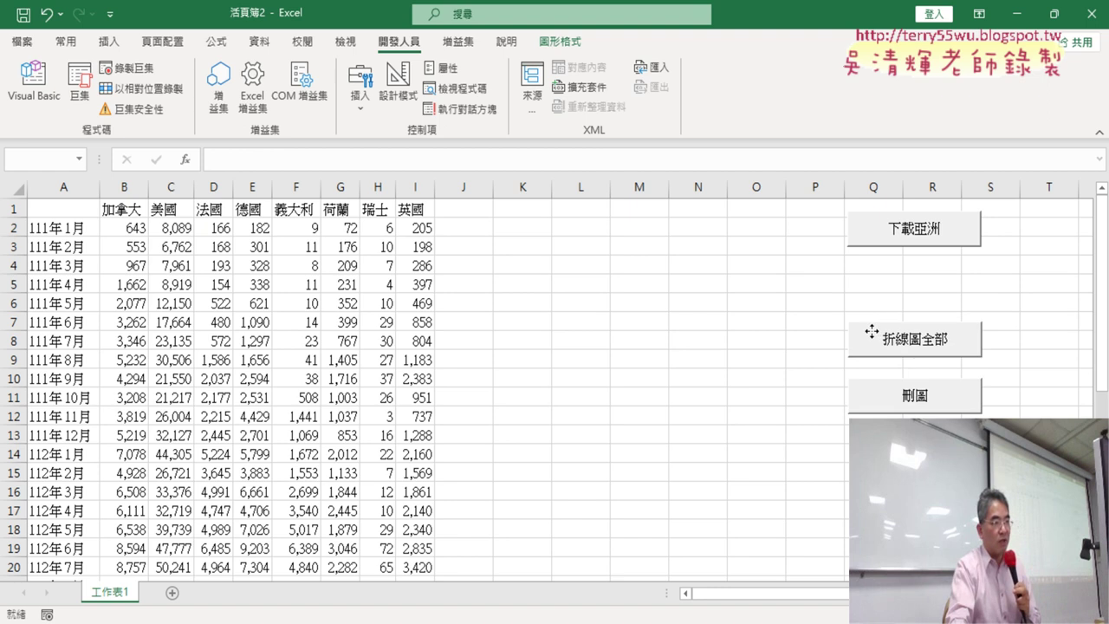
click(864, 280)
- Paste a duplicate of the 下載亞洲 button at cell Q4
right_click(906, 234)
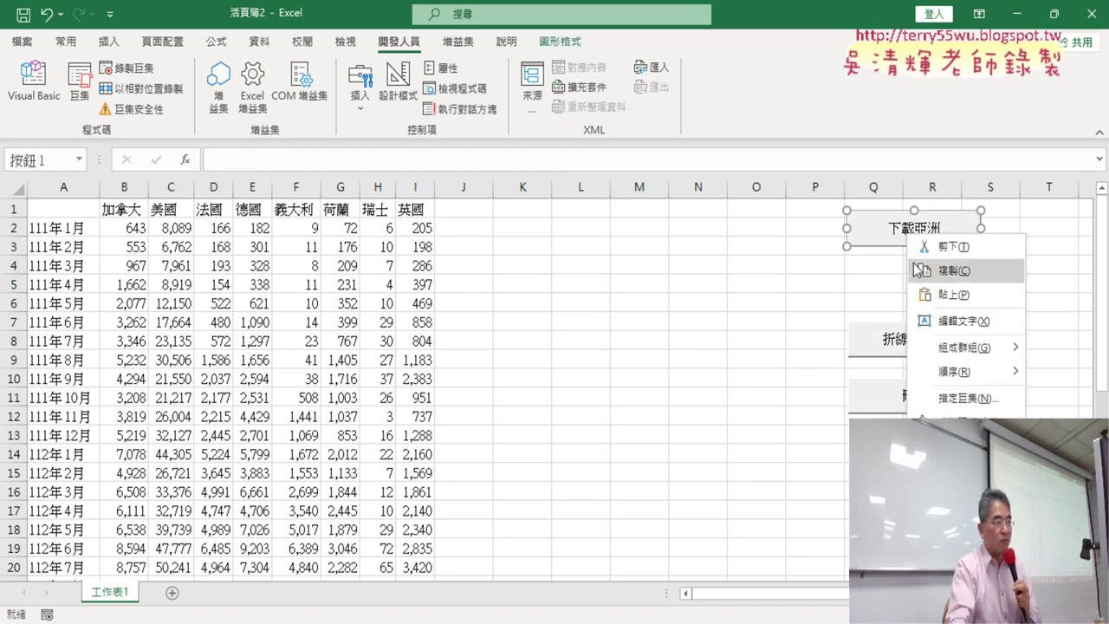
key(Escape)
click(862, 270)
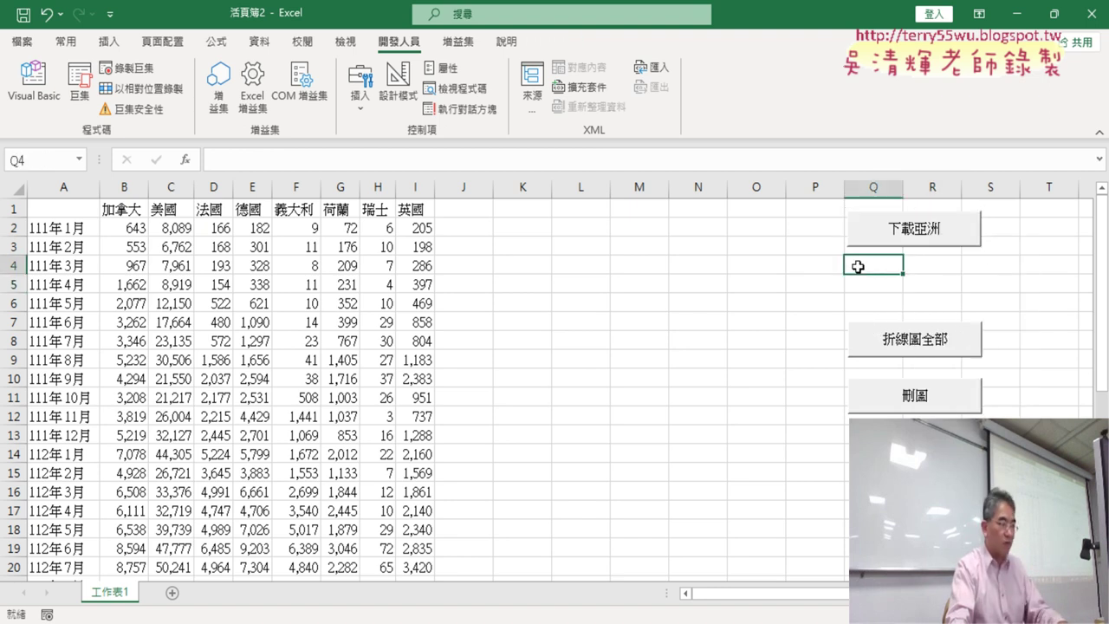
key(ctrl+v)
- Assign the 下載歐美 macro to the duplicated button
right_click(942, 277)
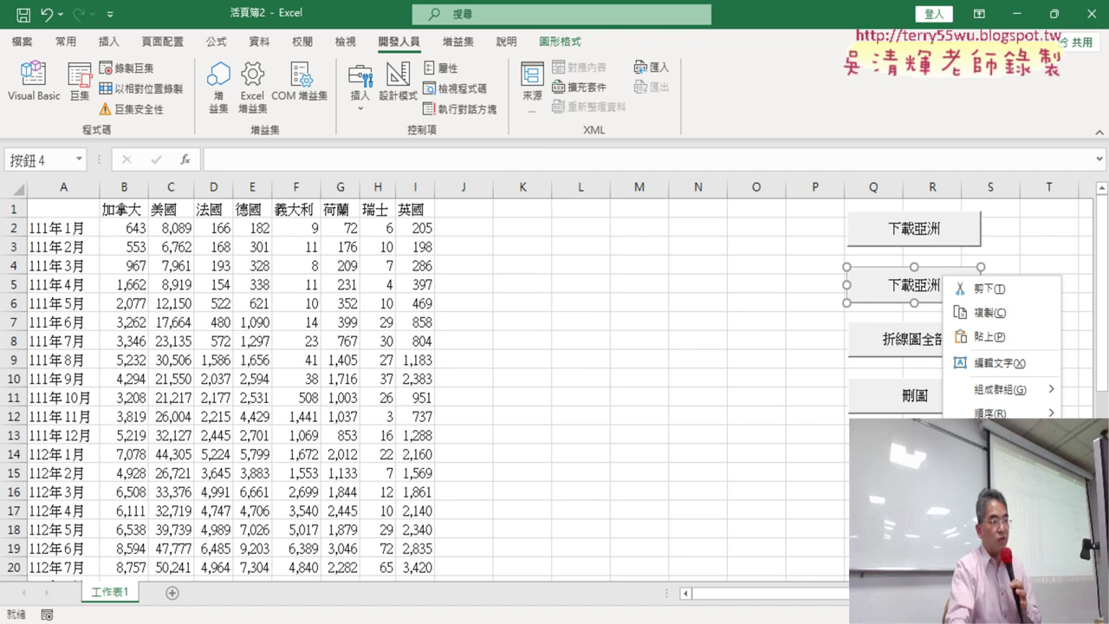
click(996, 440)
click(824, 336)
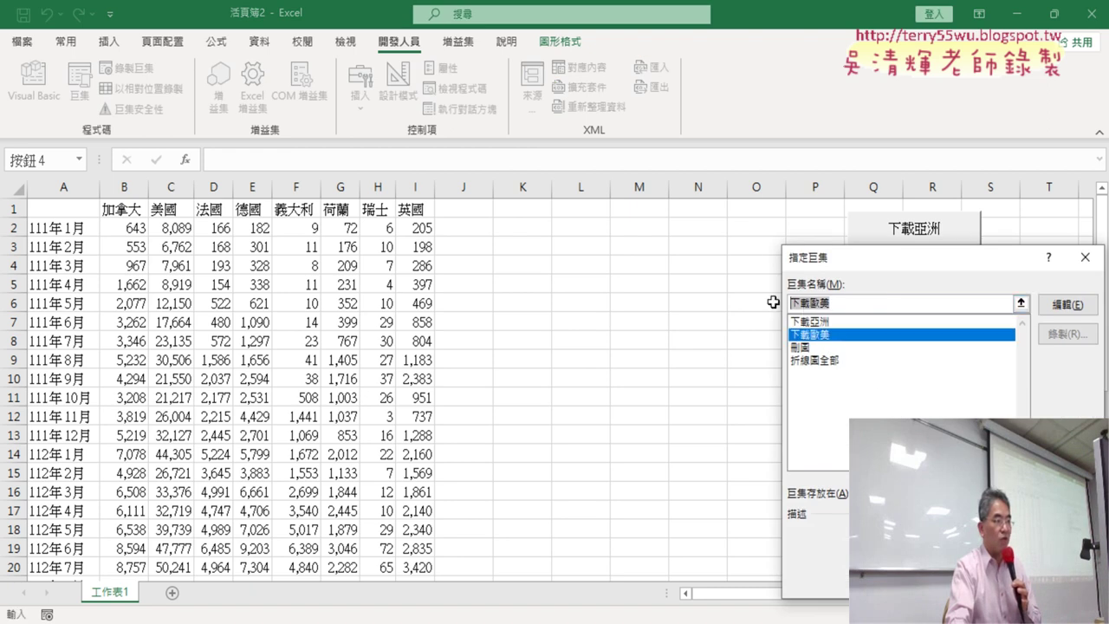
right_click(814, 303)
click(851, 345)
key(Return)
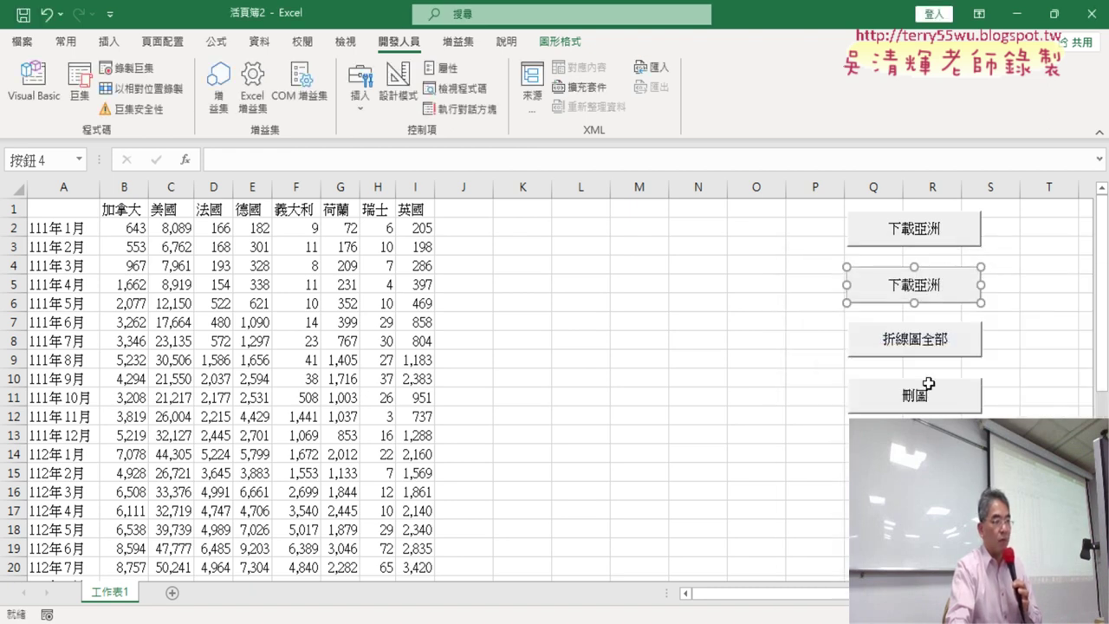
- Change the new button's label to 下載歐美
click(891, 287)
key(Delete)
key(Delete)
key(Delete)
key(Delete)
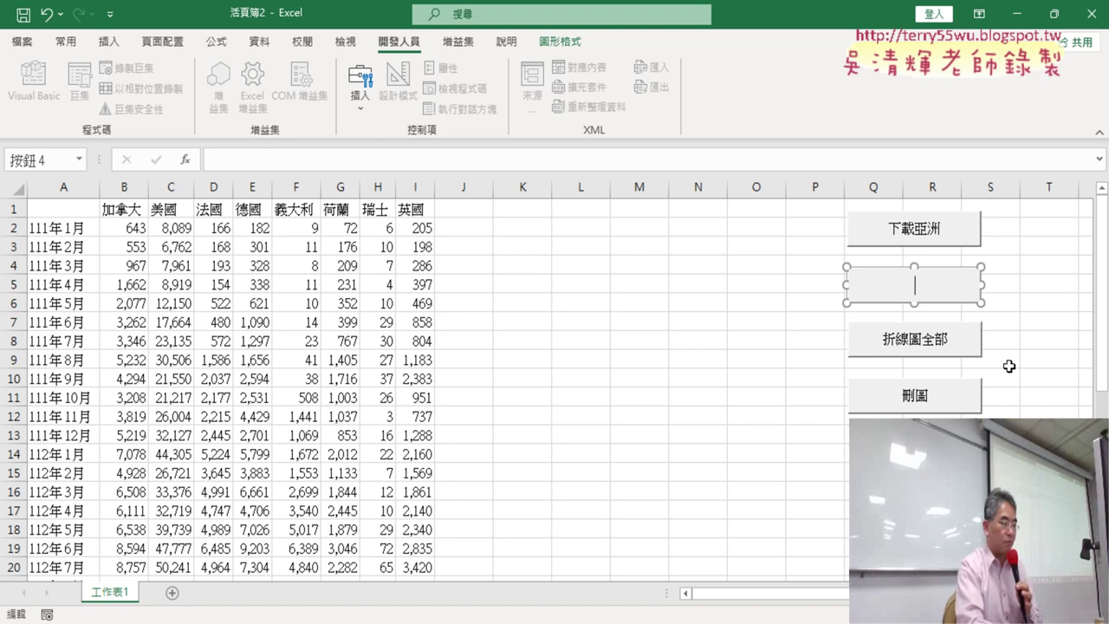
text(下載歐美)
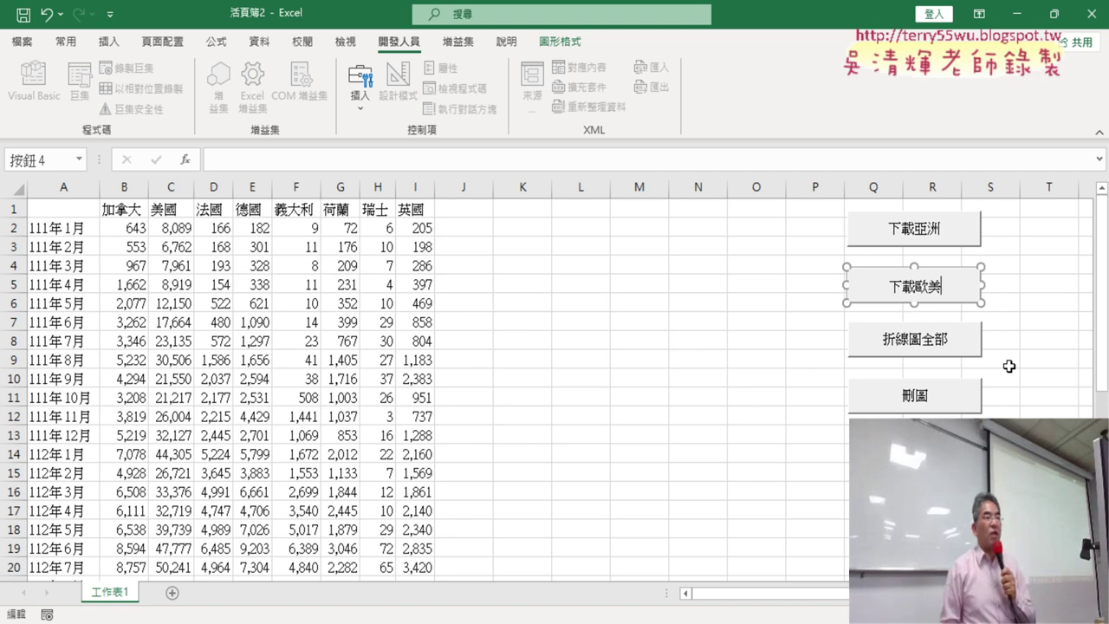
click(690, 396)
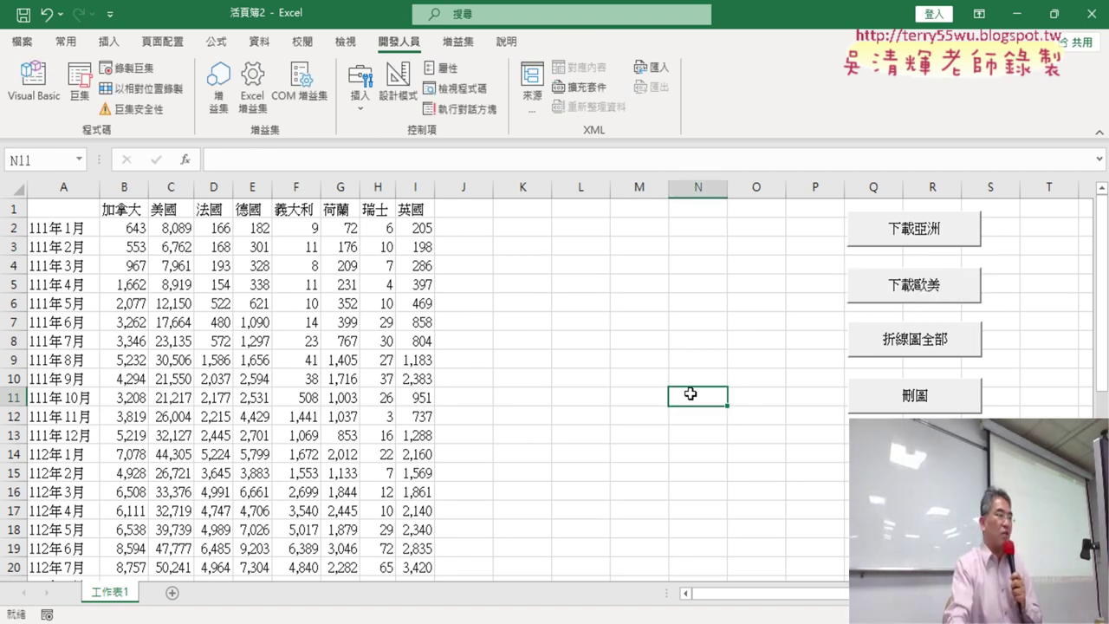
click(935, 239)
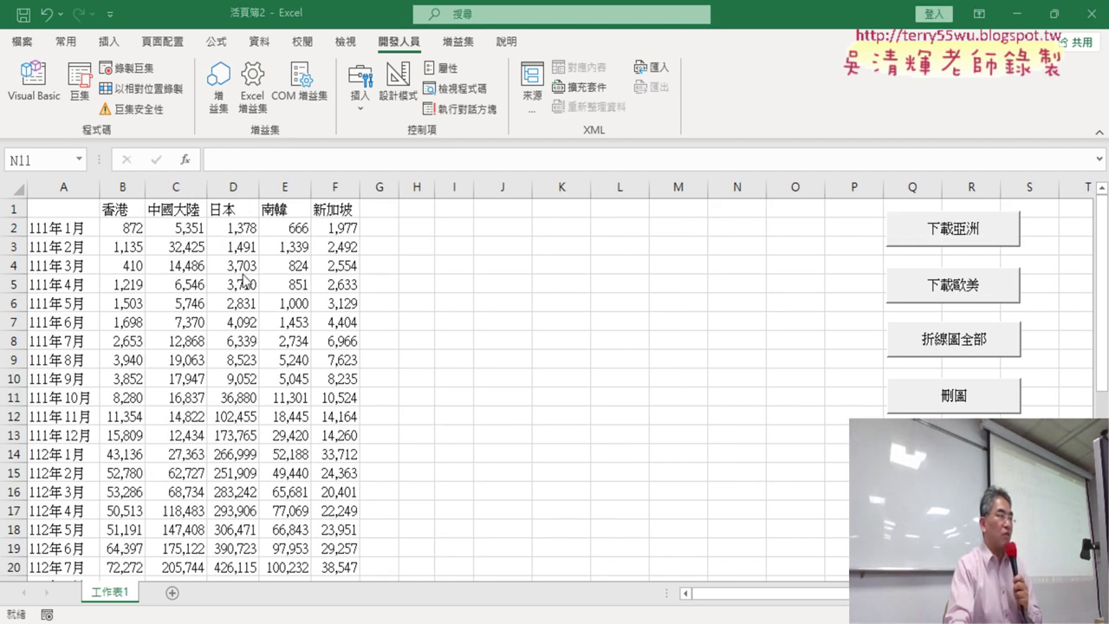
click(924, 350)
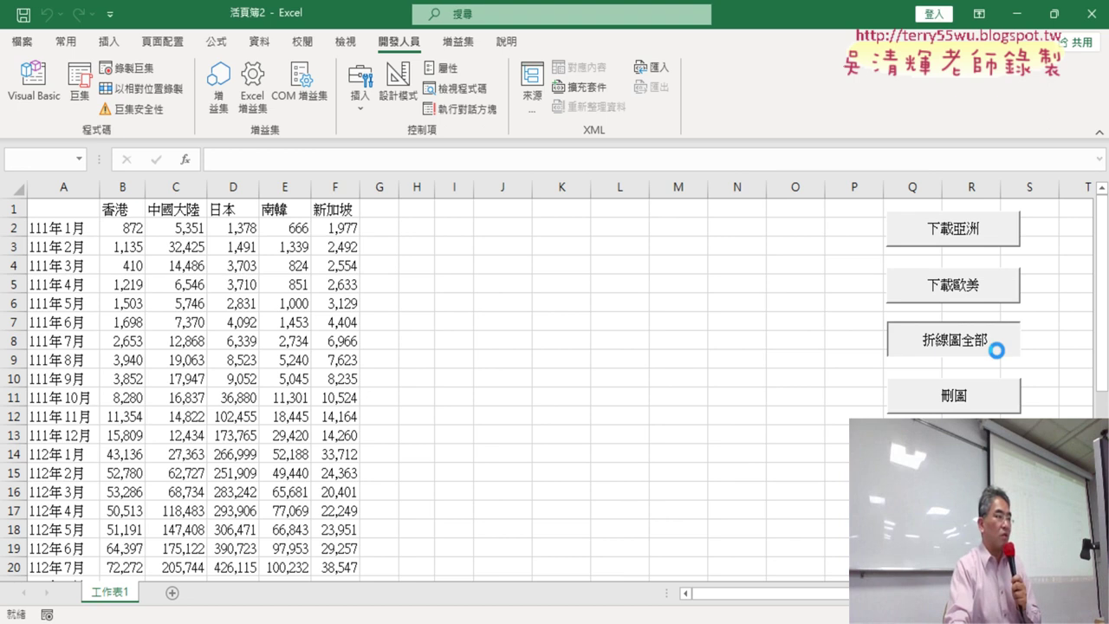
click(994, 404)
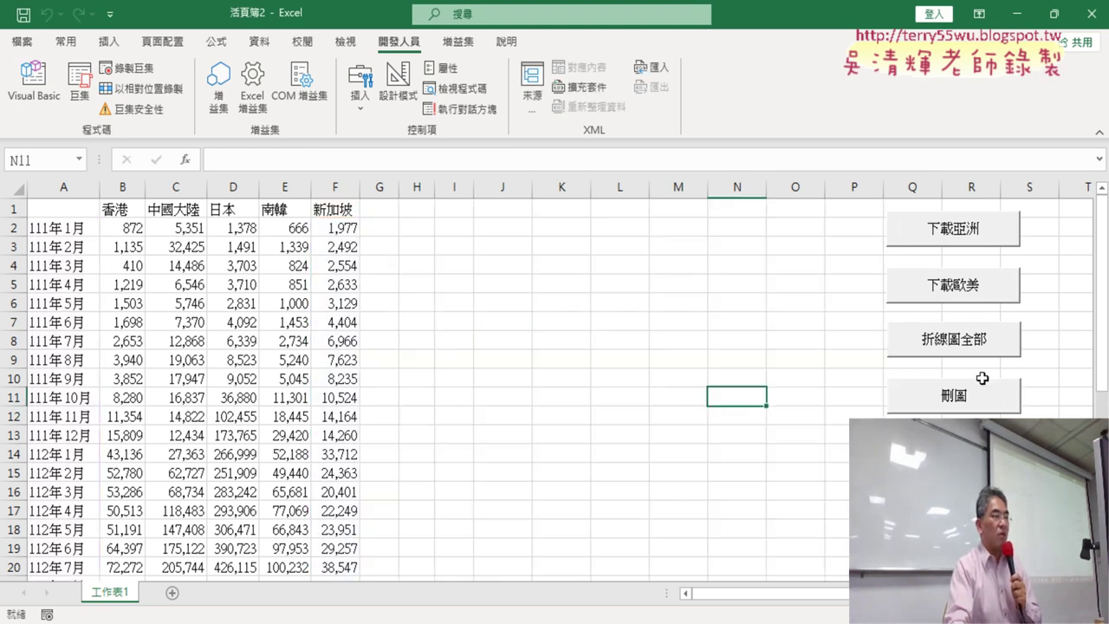
click(980, 296)
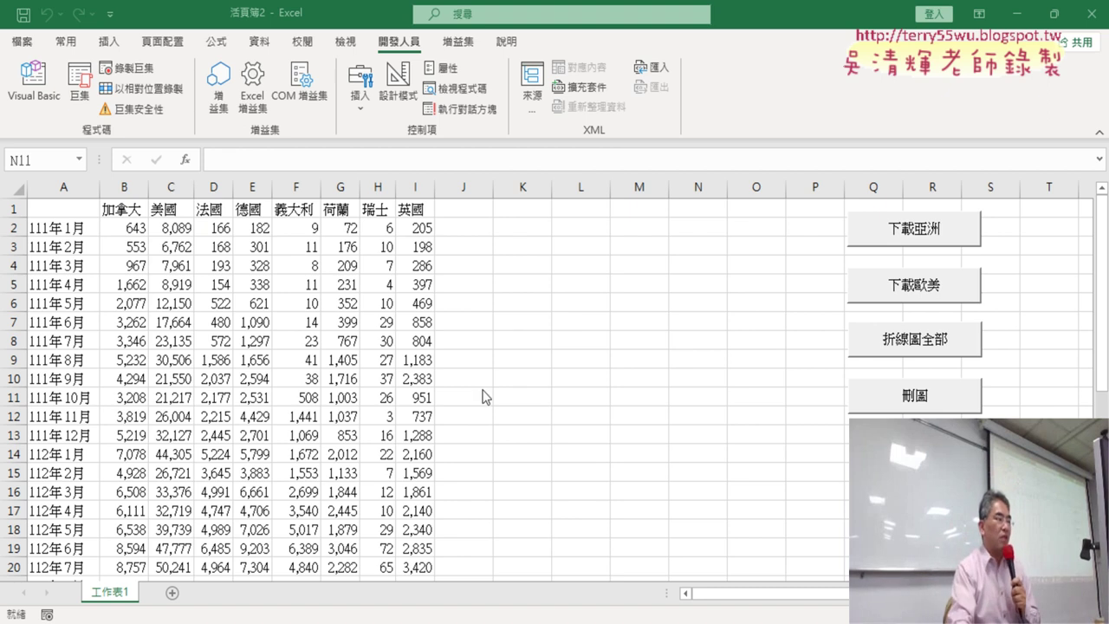
click(33, 82)
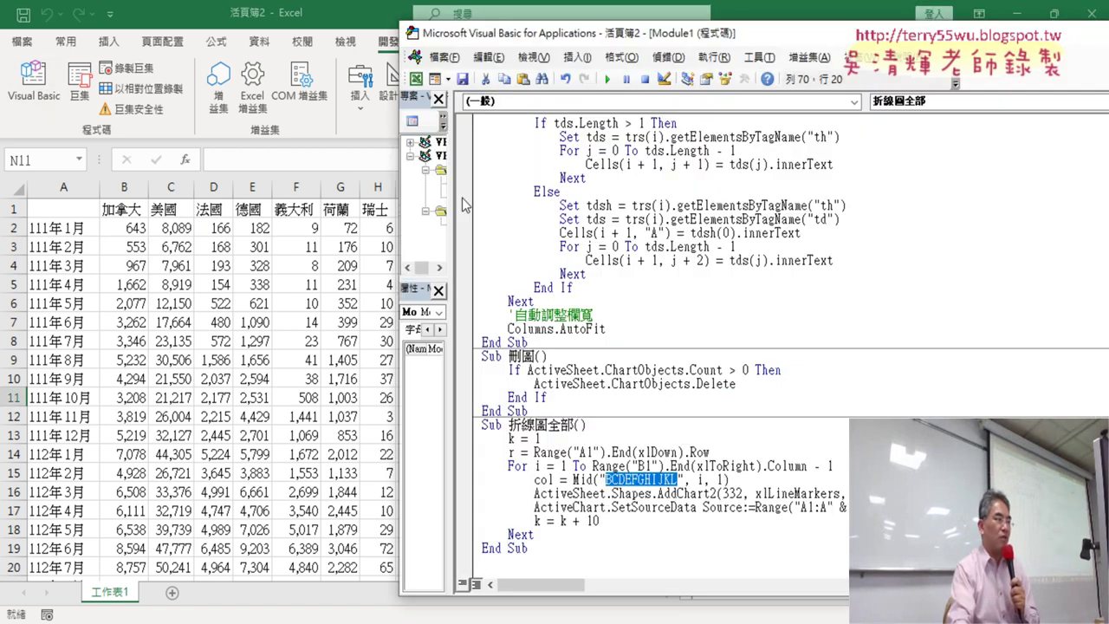
scroll(564, 272, up, 2)
scroll(564, 272, up, 4)
scroll(555, 252, up, 7)
scroll(537, 219, up, 2)
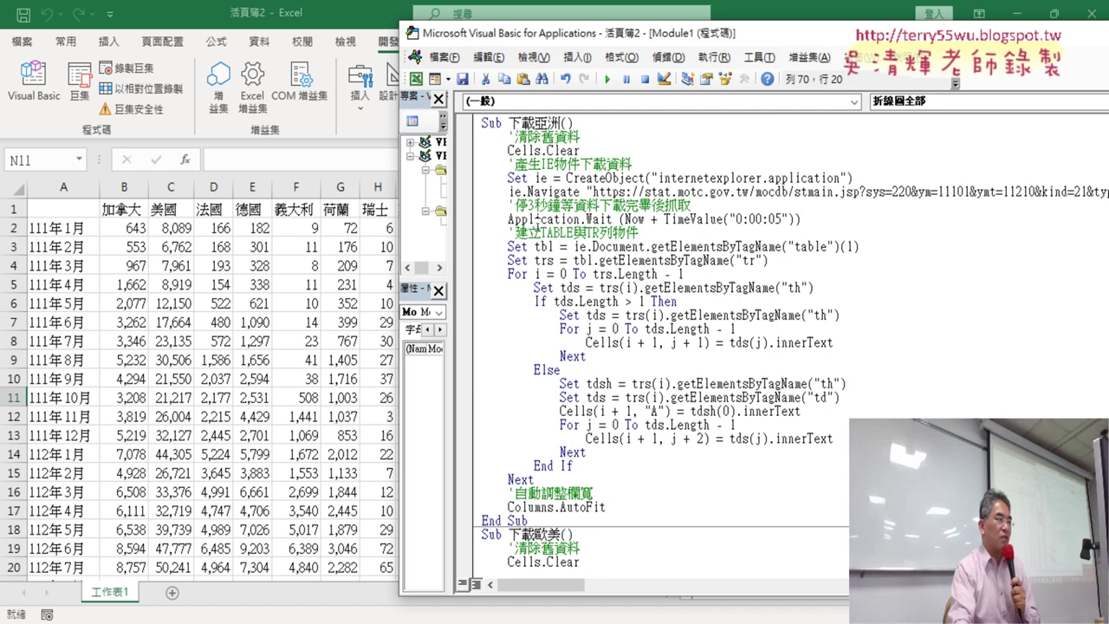
drag(693, 33, 362, 13)
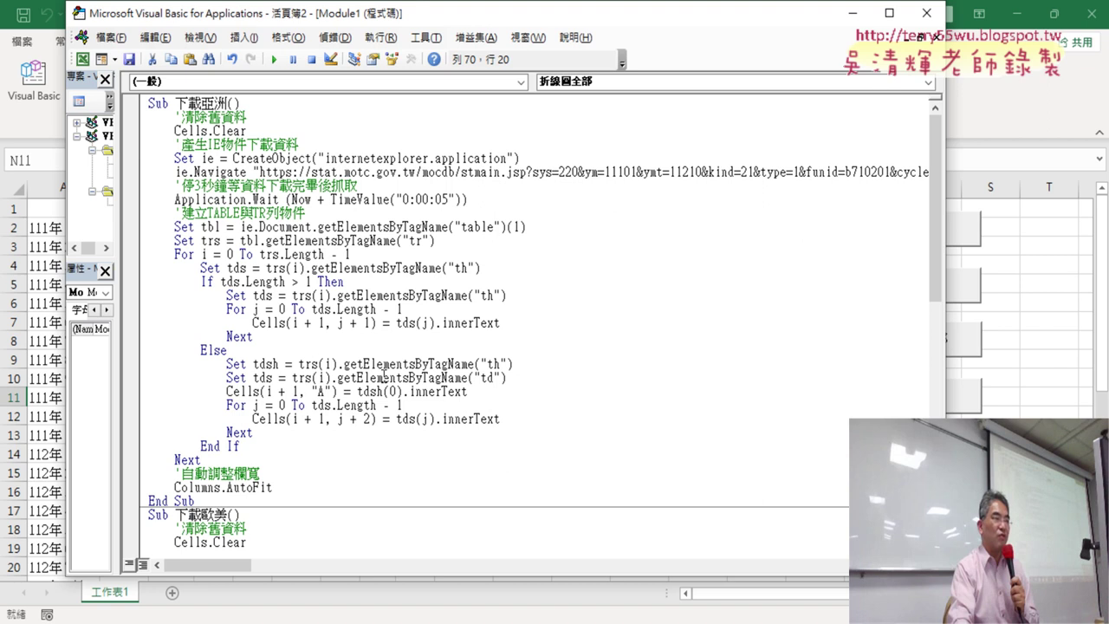
drag(259, 172, 940, 170)
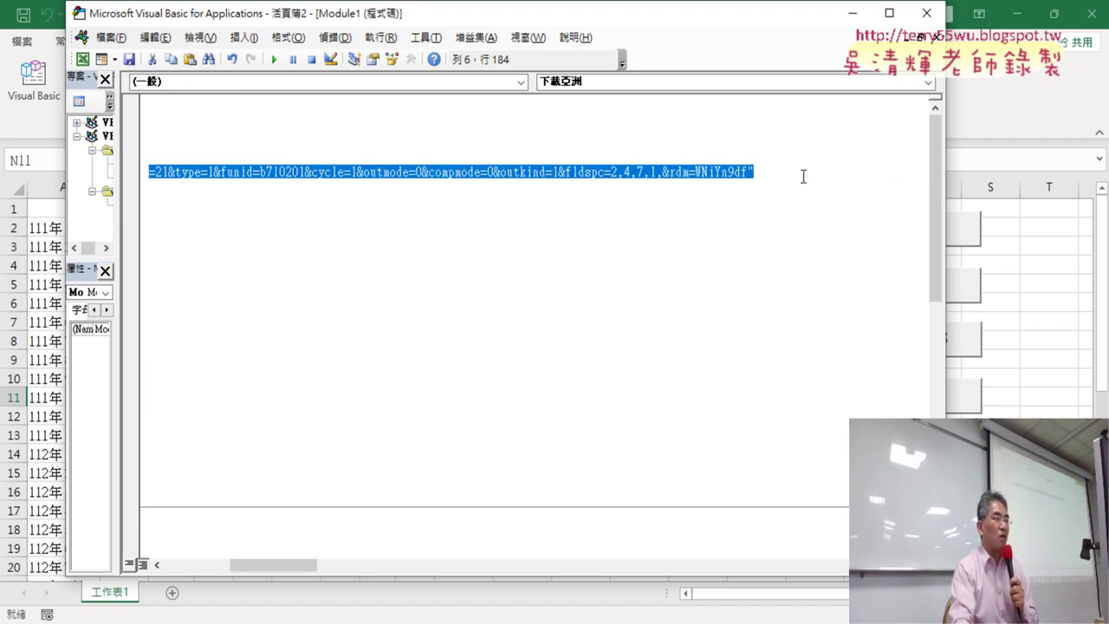
drag(803, 176, 925, 175)
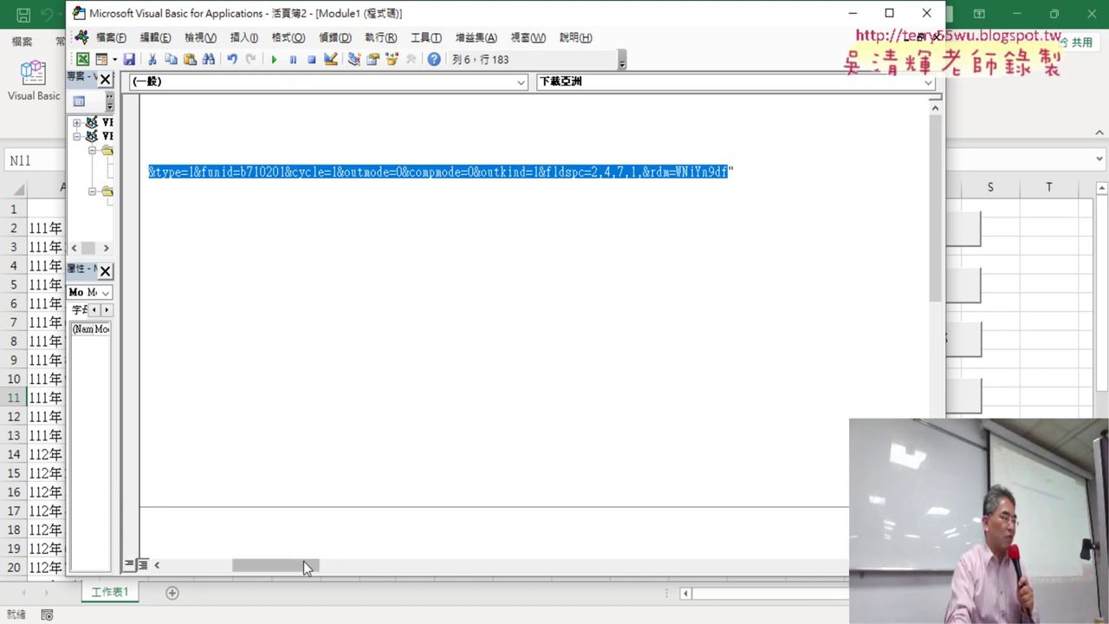
drag(303, 564, 236, 564)
scroll(269, 407, down, 3)
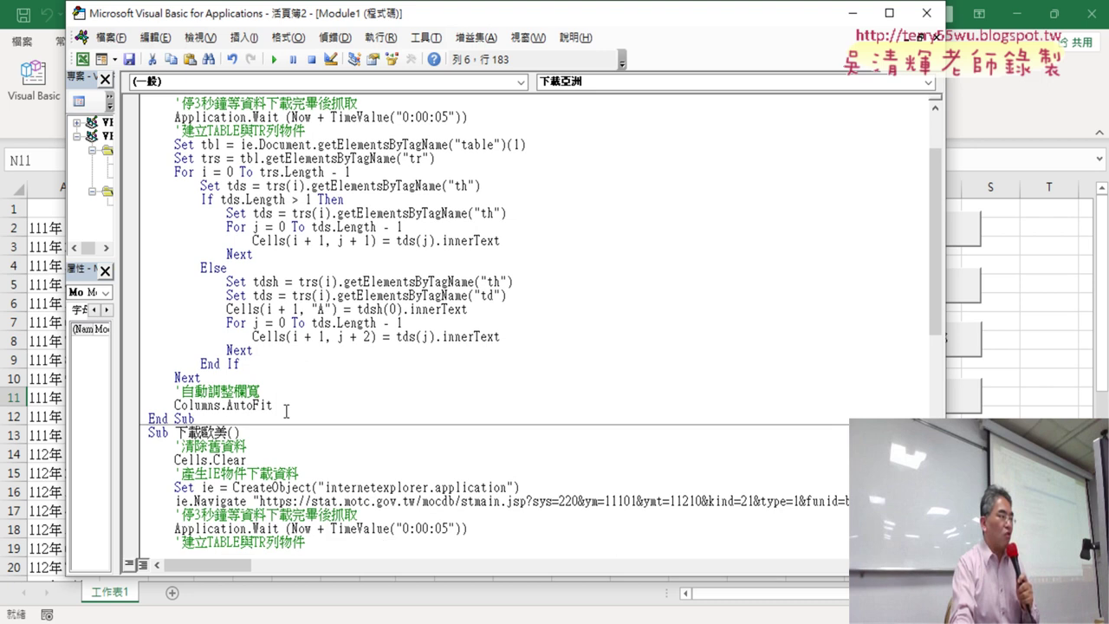
scroll(290, 408, down, 3)
scroll(291, 321, up, 3)
scroll(296, 301, up, 2)
scroll(222, 209, up, 1)
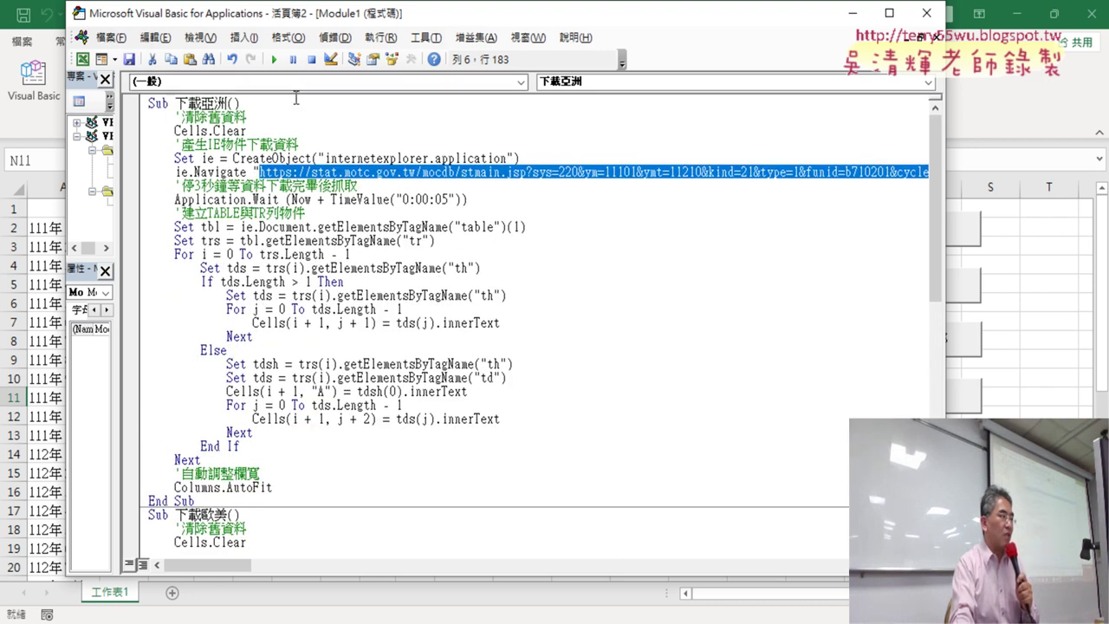
scroll(330, 293, down, 3)
scroll(277, 338, down, 3)
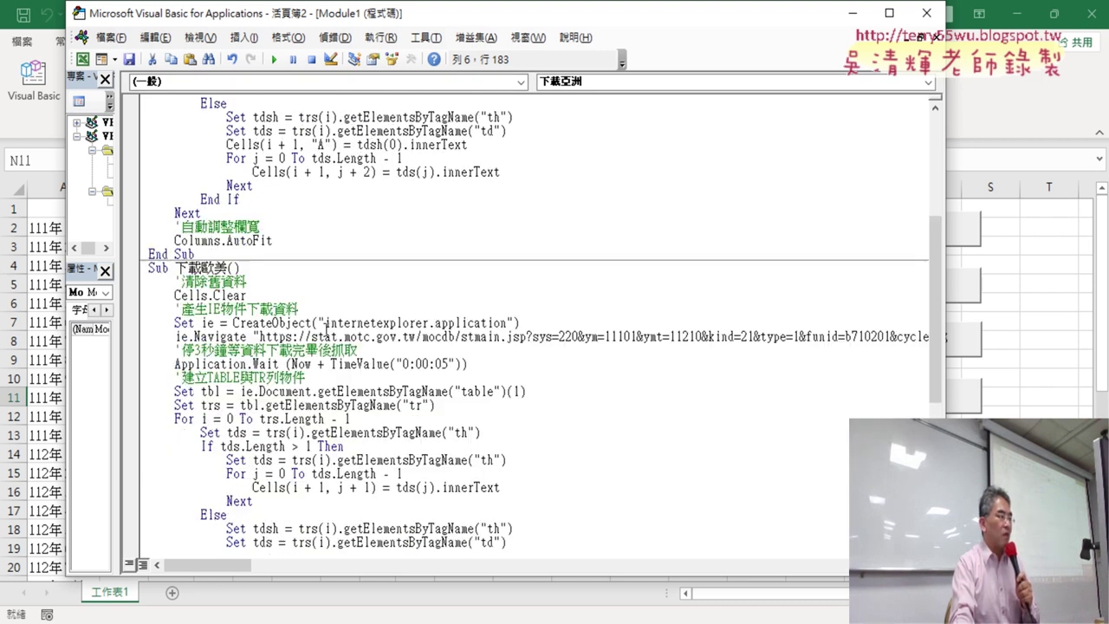
click(264, 337)
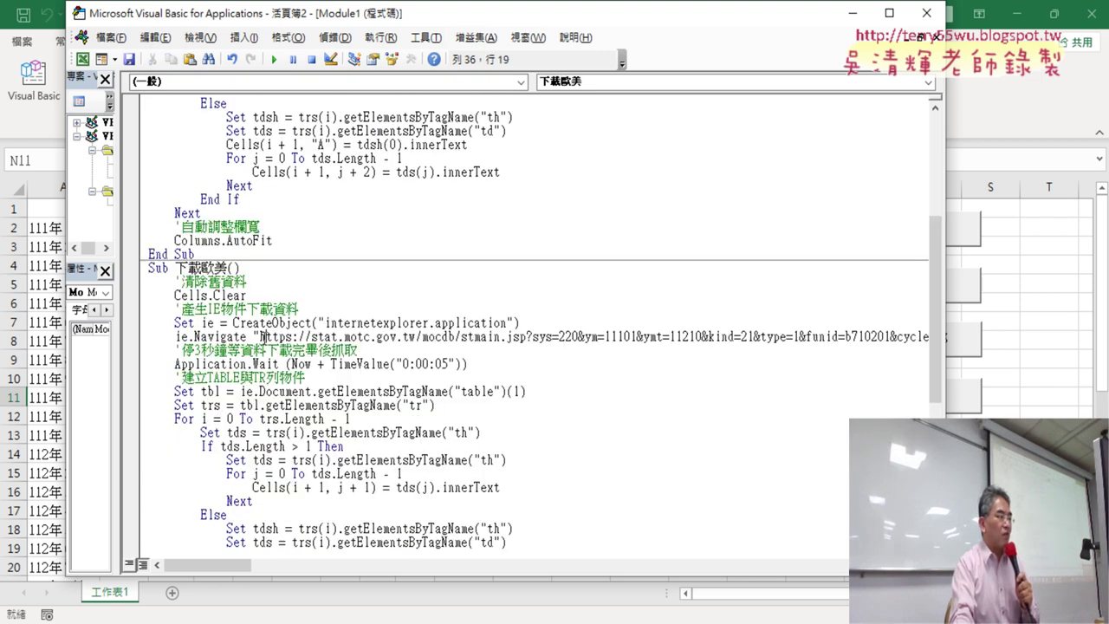
click(1033, 432)
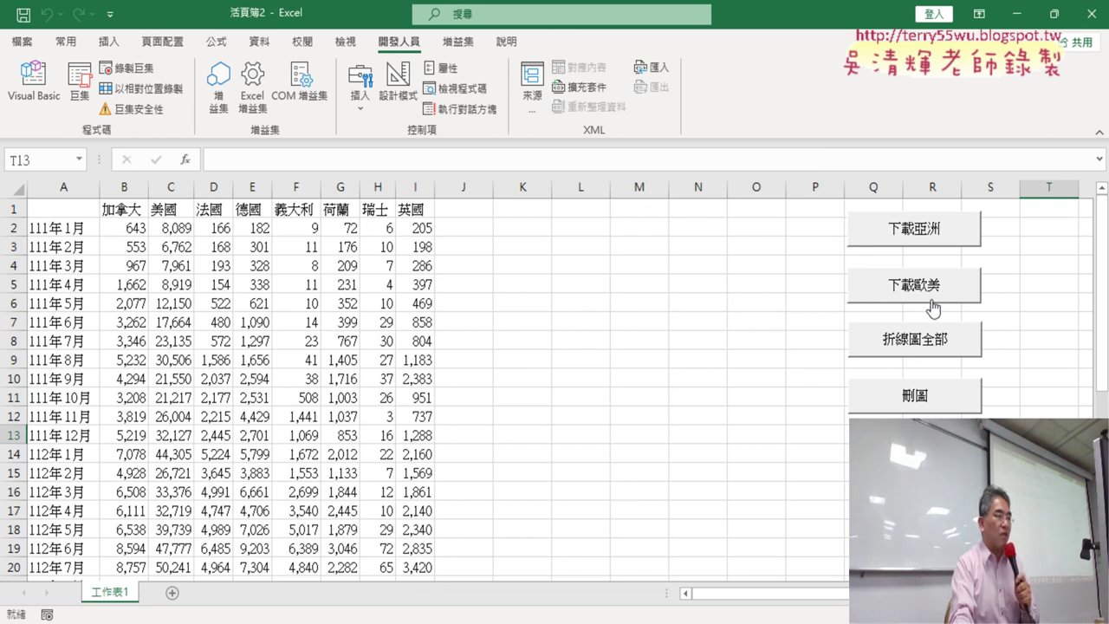
- Open the 折線圖全部 macro's code and select its Range("B1").End(xlToRight).Column - 1 loop limit
right_click(932, 345)
click(970, 507)
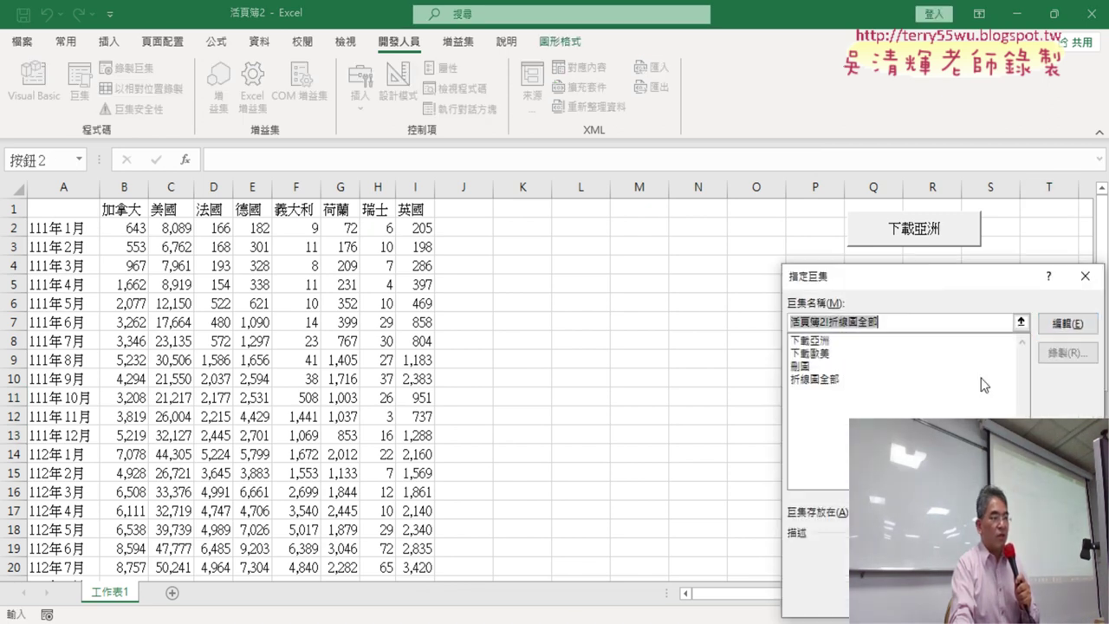
click(1067, 324)
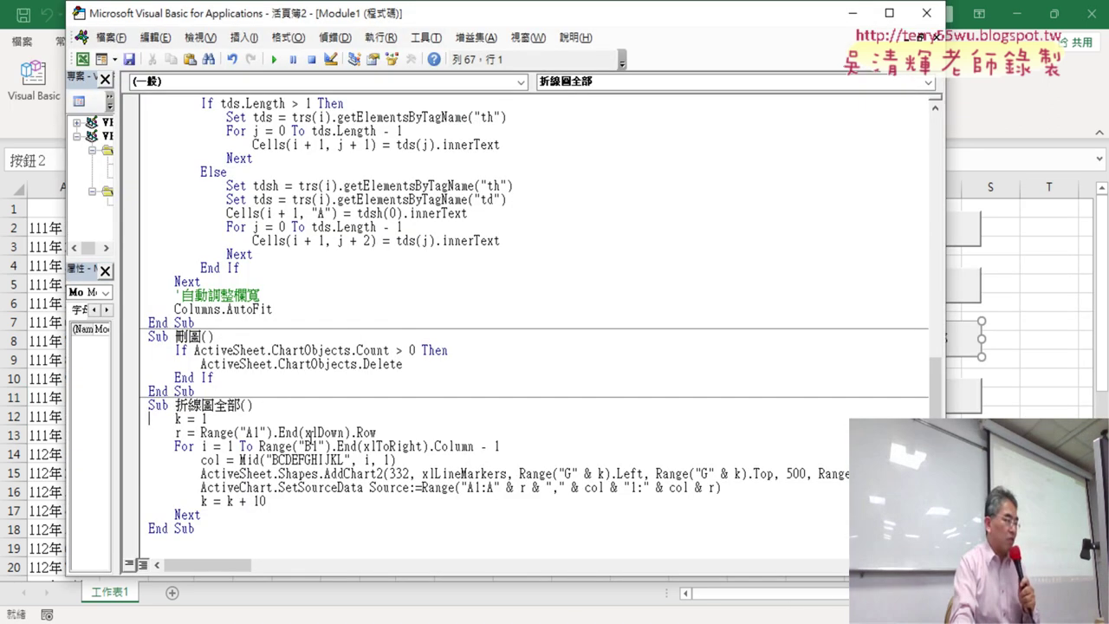
drag(259, 445, 500, 446)
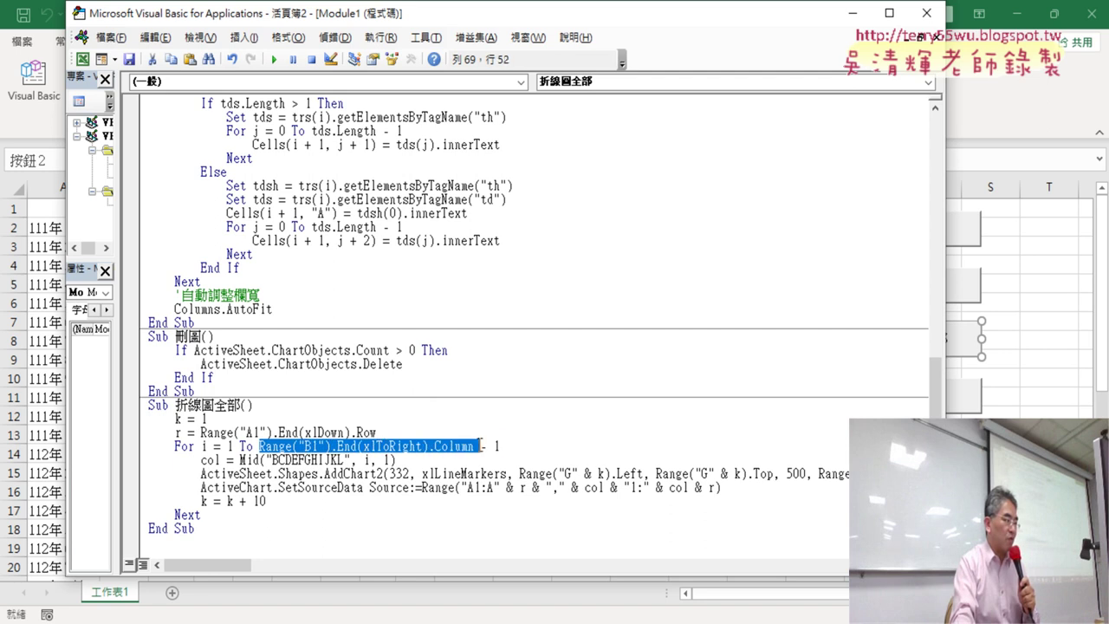